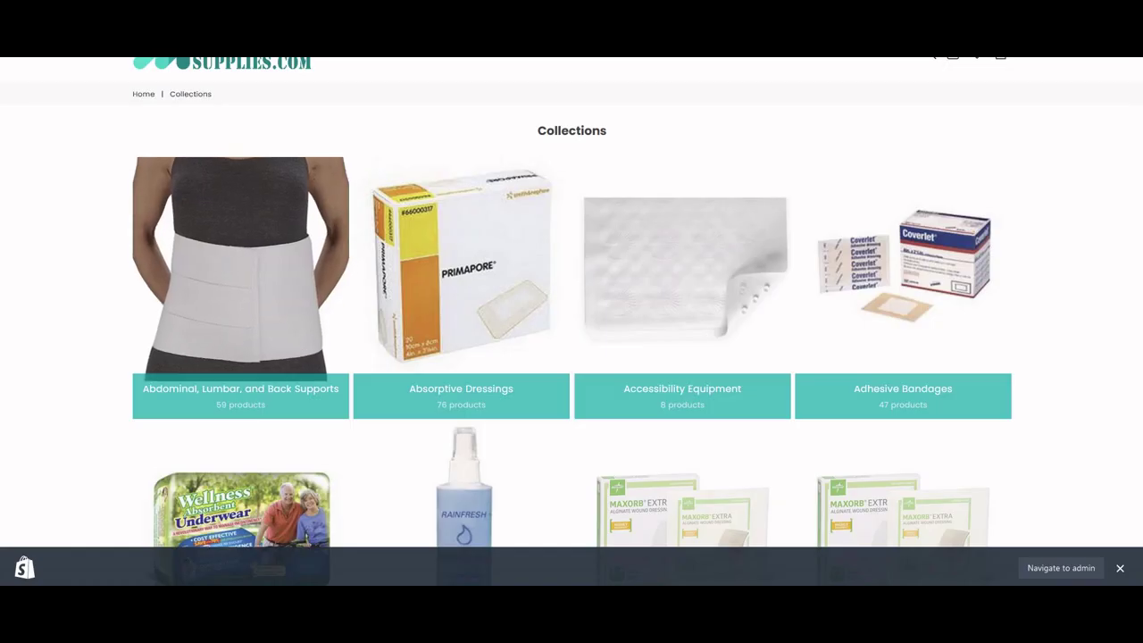
# Switch to the Shopify admin, open the first product in the product list and examine its product type field.
pyautogui.scroll(-3, 473, 464)
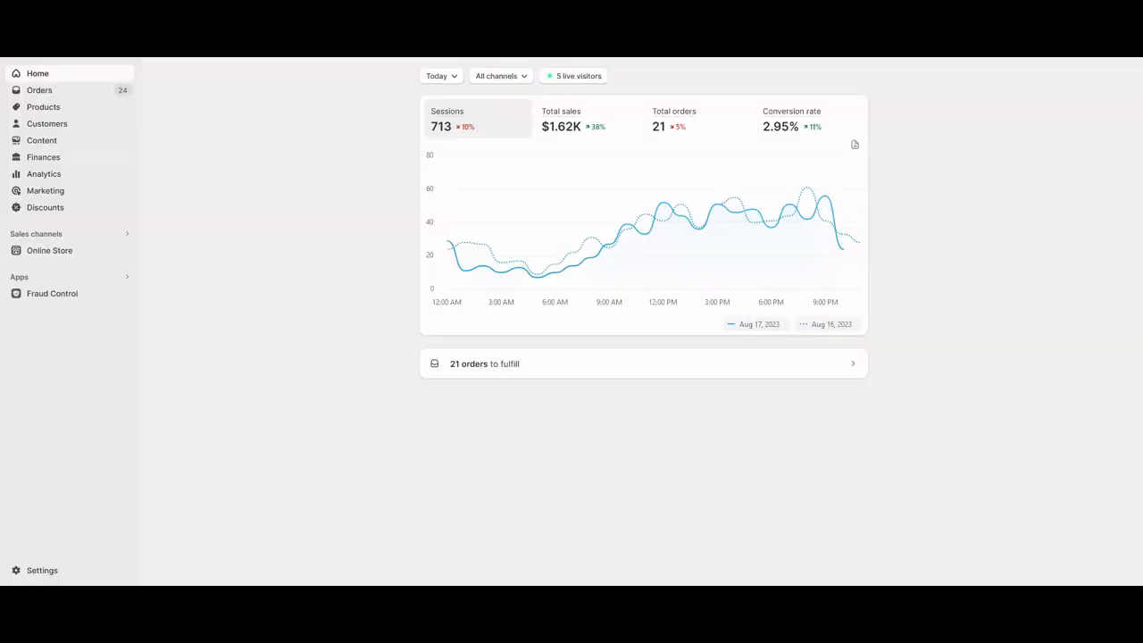
pyautogui.click(44, 106)
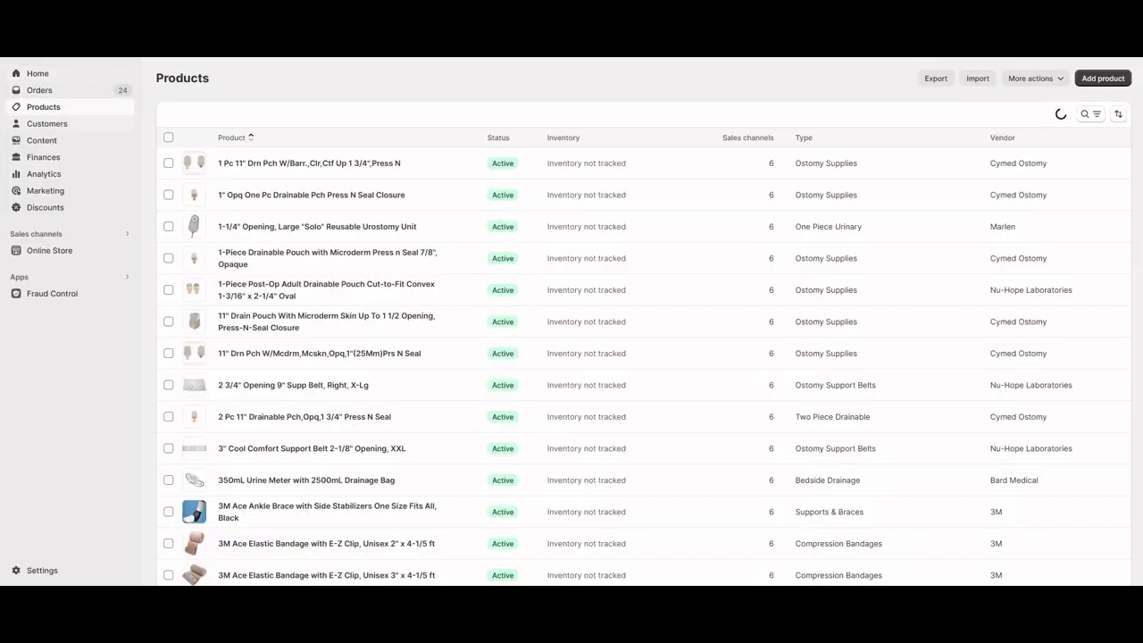
pyautogui.click(312, 163)
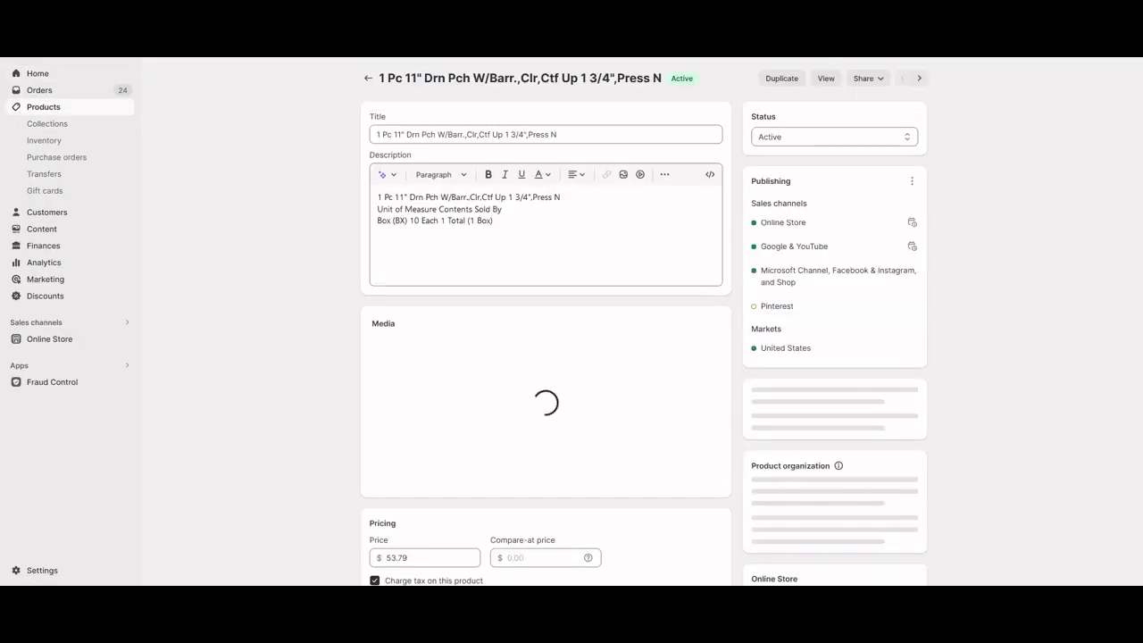
pyautogui.scroll(-2, 643, 357)
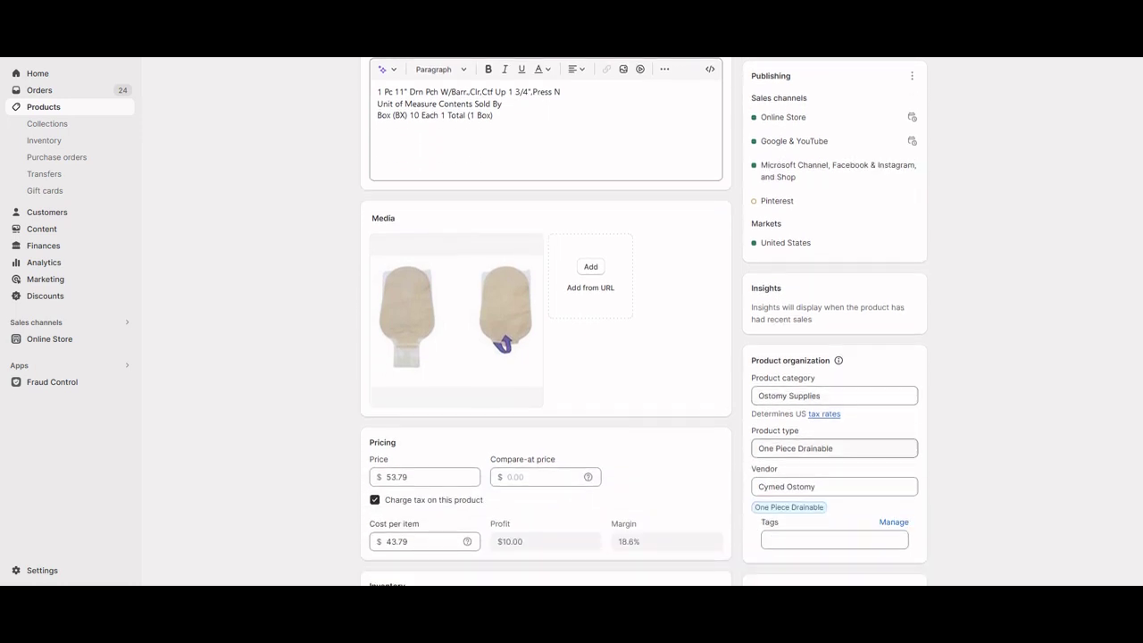
pyautogui.moveTo(751, 431); pyautogui.dragTo(794, 430)
pyautogui.click(796, 448)
pyautogui.click(832, 448)
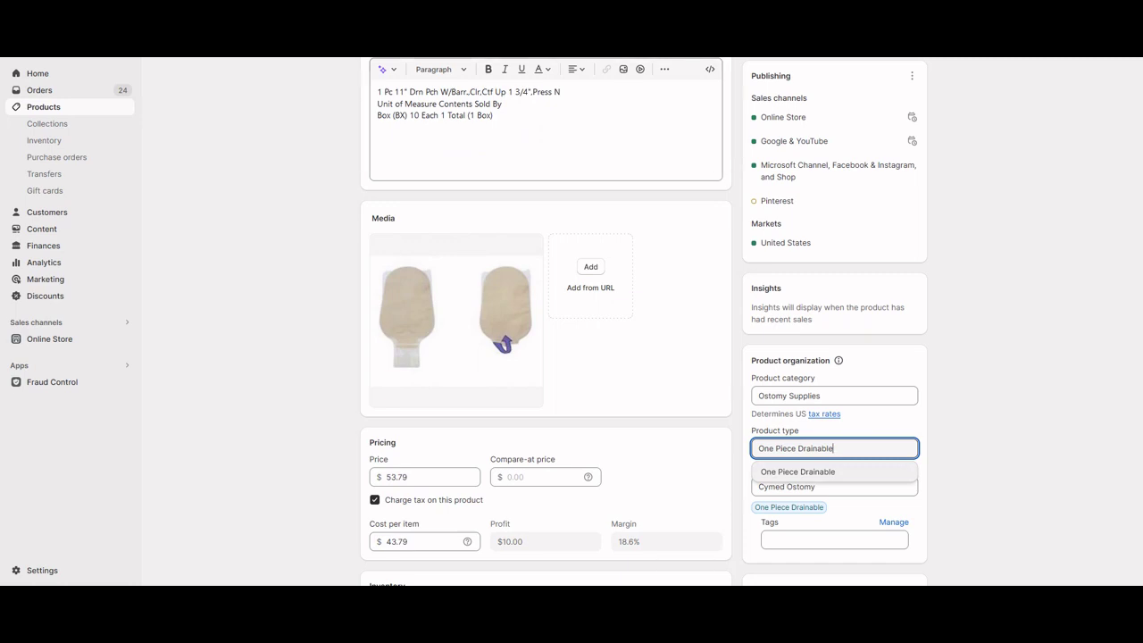
pyautogui.press('Escape')
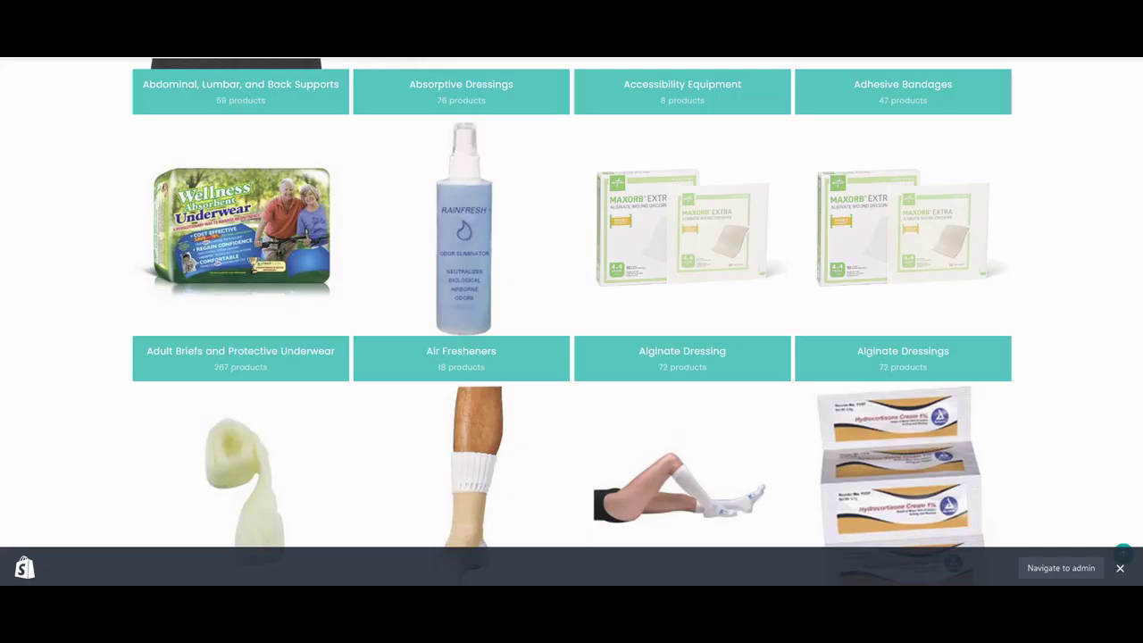
# Switch to the storefront's collections page, find "hospital socks" and open the Hospital Socks collection.
pyautogui.hotkey('ctrl', 'f')
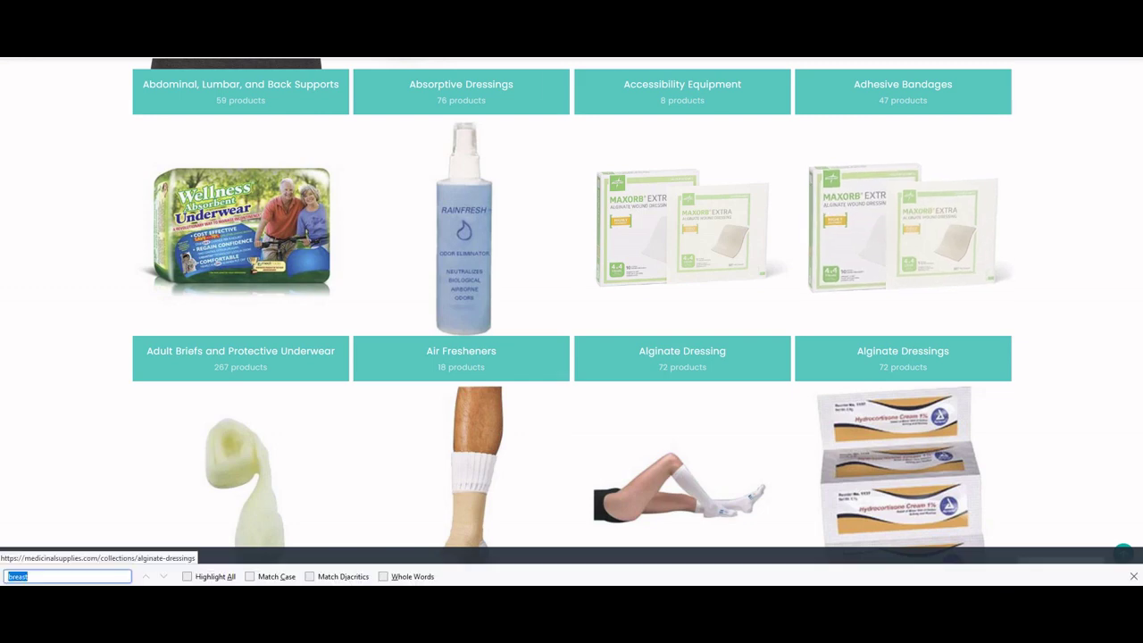
pyautogui.write('hospital socks')
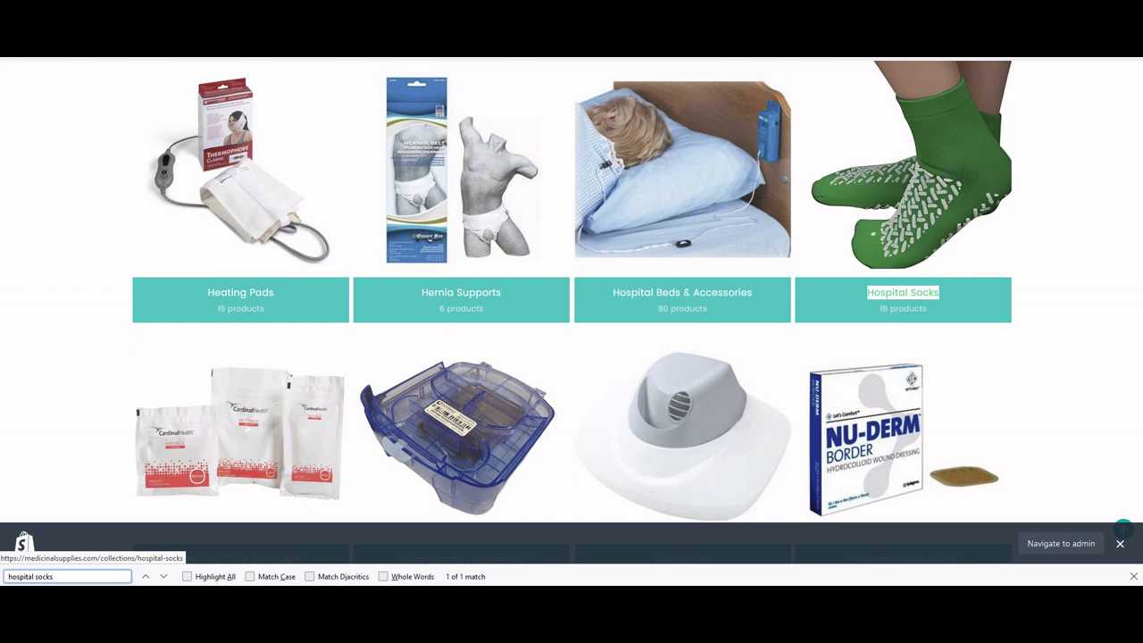
pyautogui.press('Return')
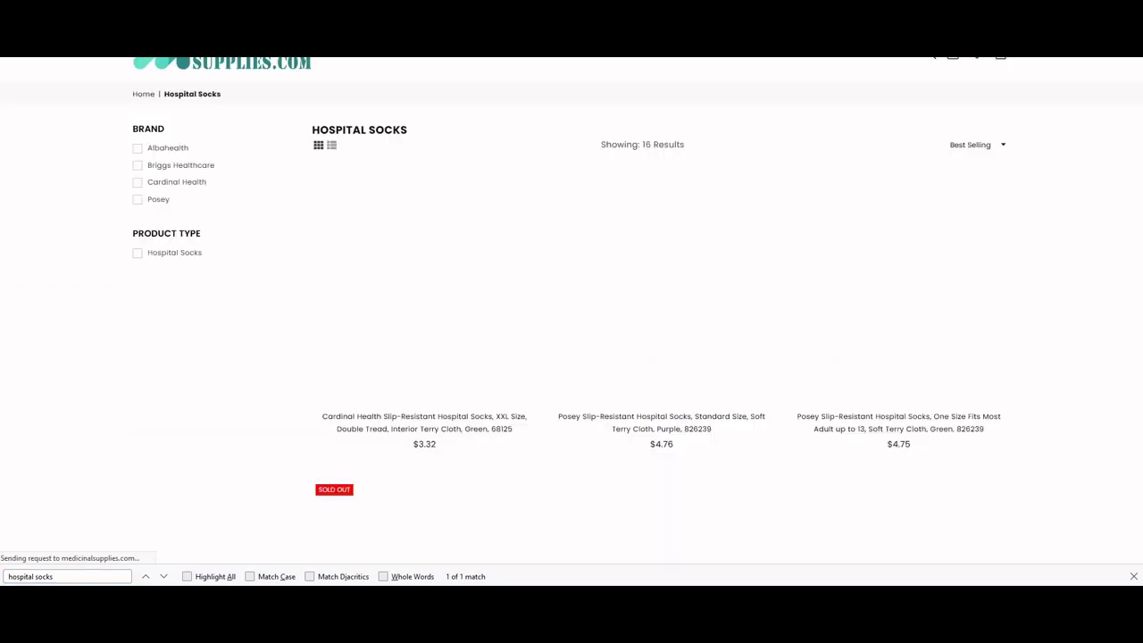
# Look through all products in the Hospital Socks collection and examine the collection title.
pyautogui.scroll(-1, 424, 312)
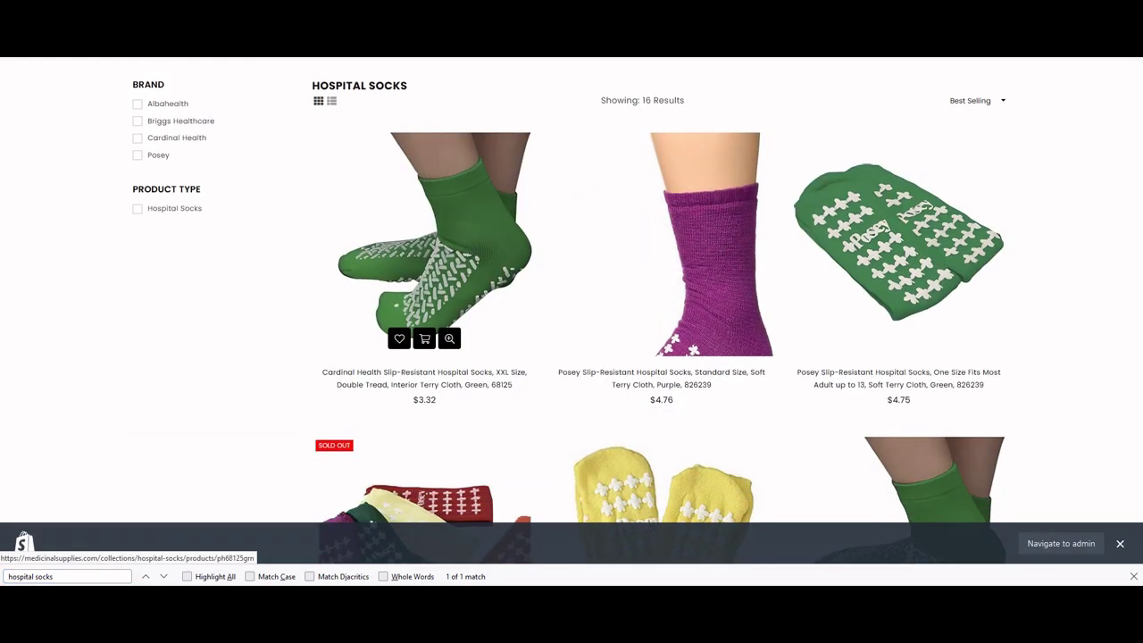
pyautogui.scroll(-3, 424, 268)
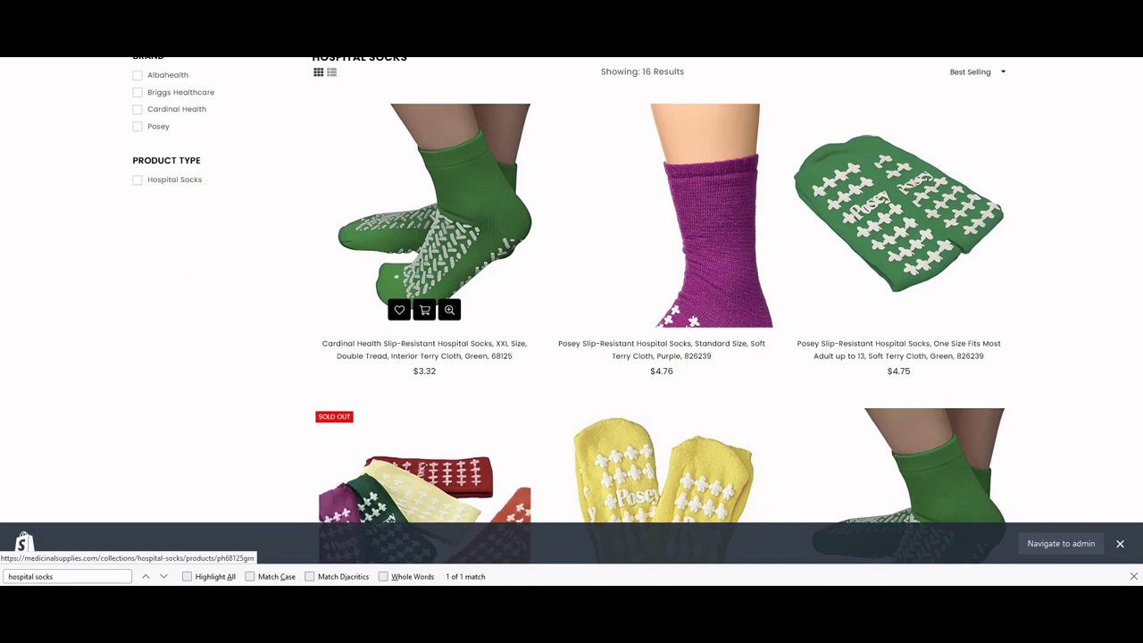
pyautogui.scroll(-10, 424, 268)
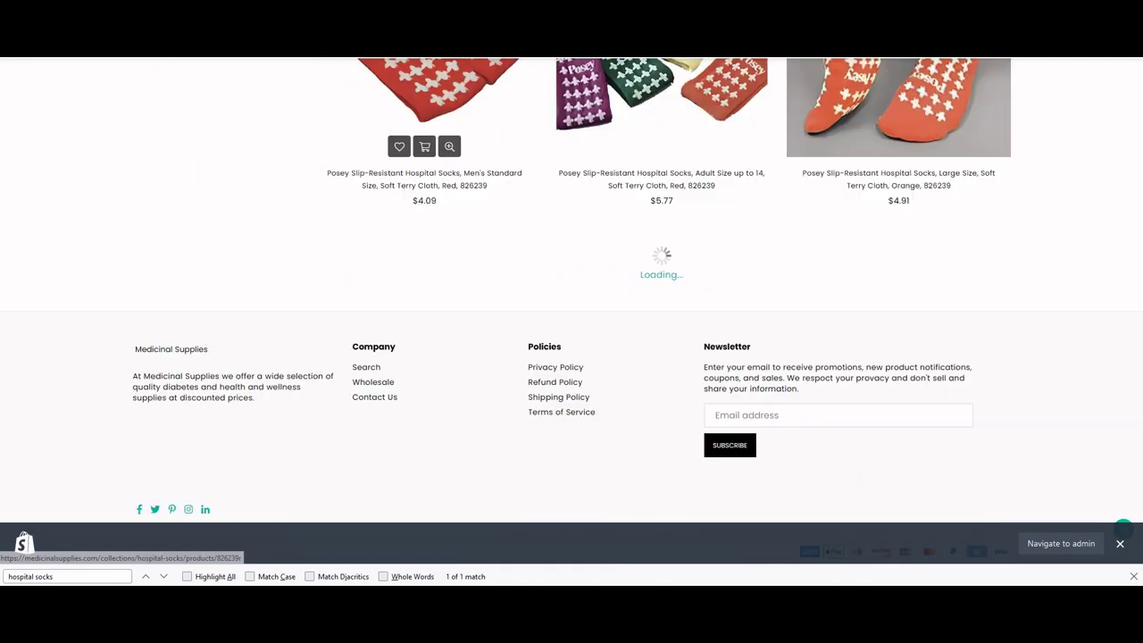
pyautogui.scroll(-3, 424, 223)
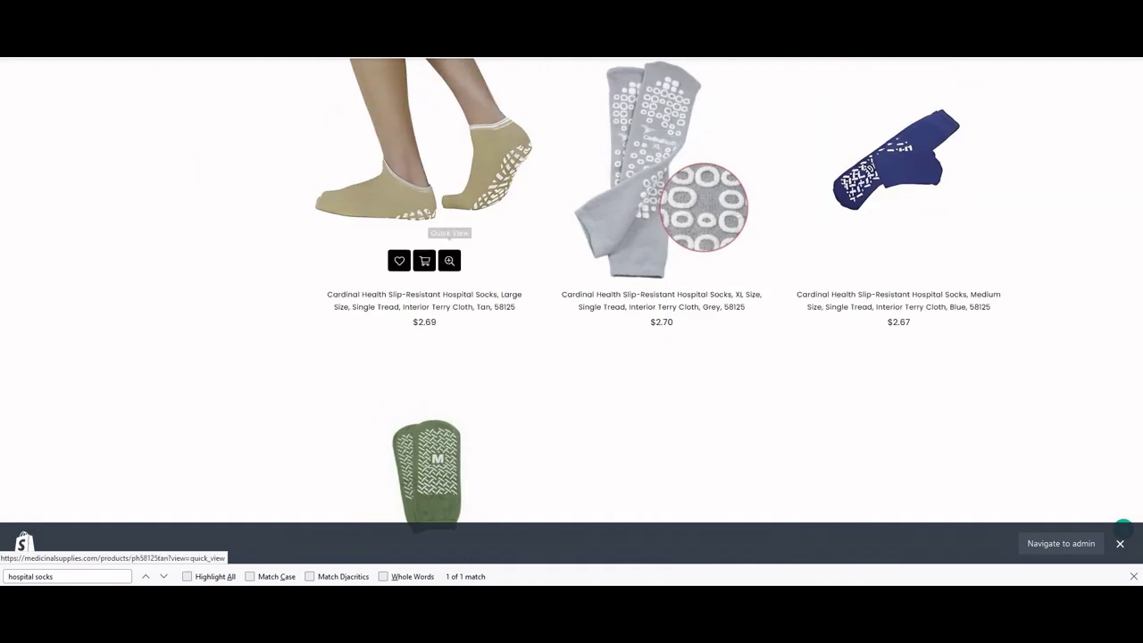
pyautogui.scroll(-2, 424, 223)
pyautogui.scroll(15, 424, 295)
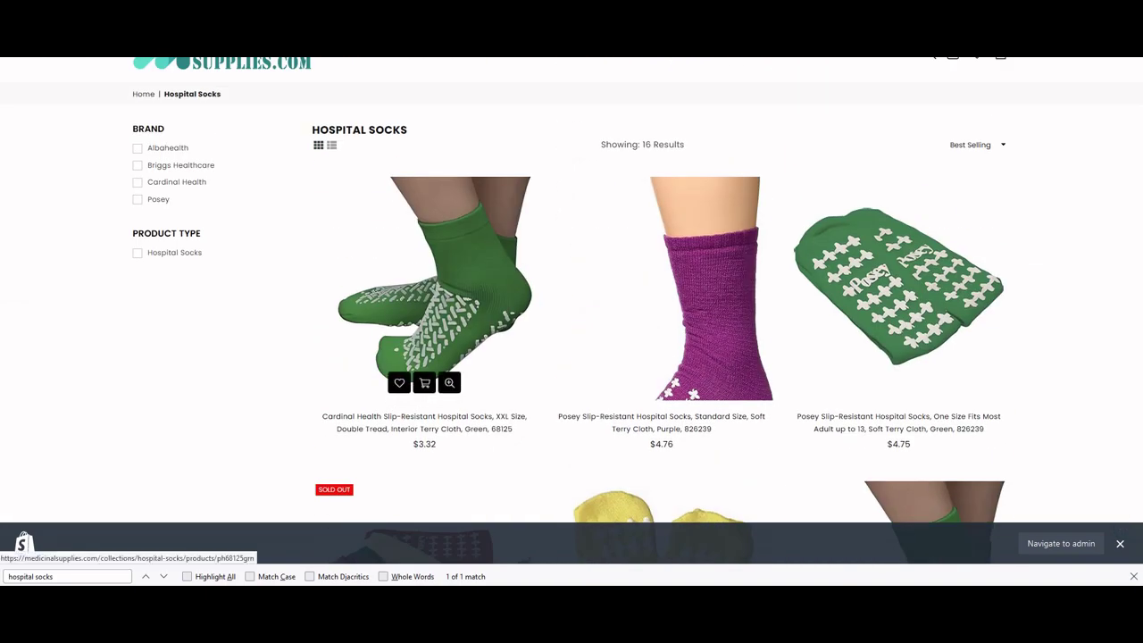
pyautogui.scroll(-1, 424, 286)
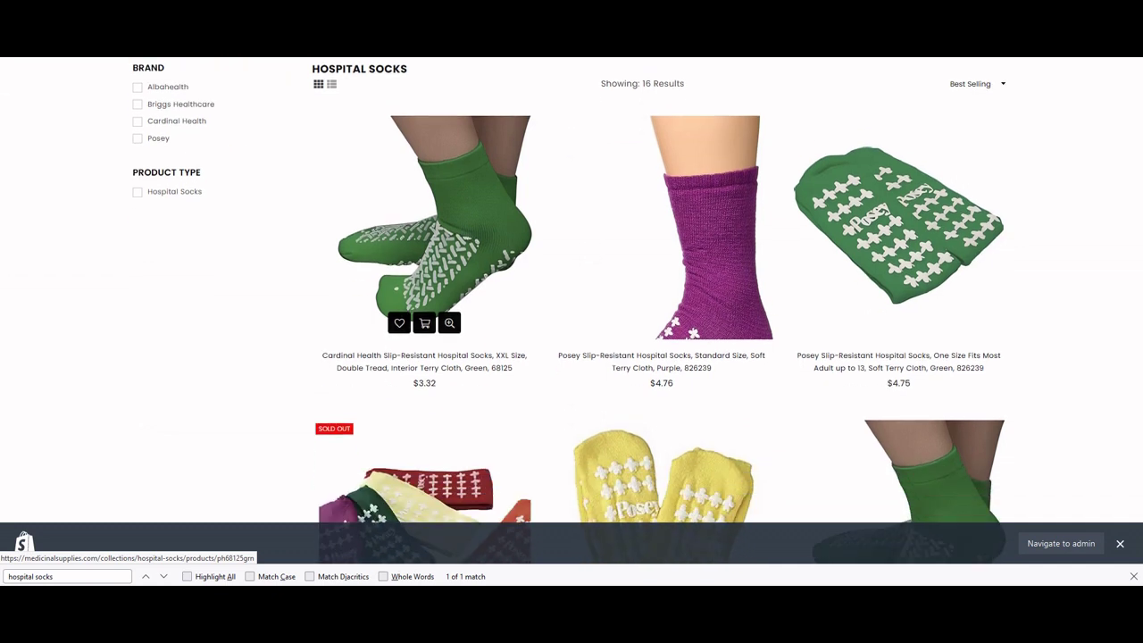
pyautogui.moveTo(312, 69); pyautogui.dragTo(407, 68)
pyautogui.click(407, 69)
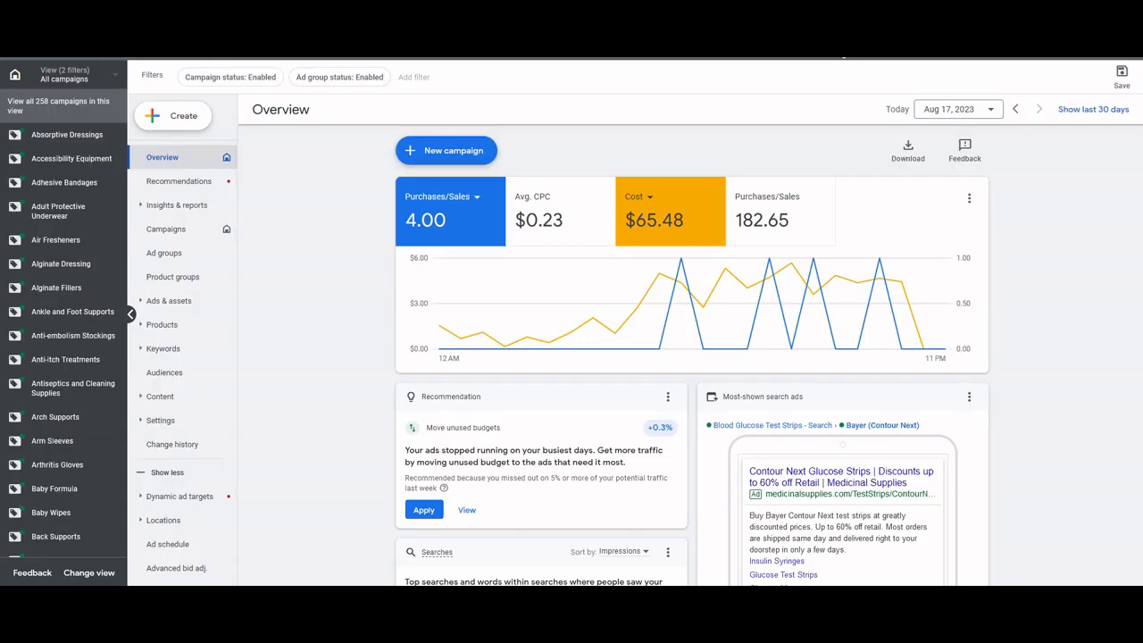
# Switch to Google Ads and open Keyword Planner's search volume and forecasts form.
pyautogui.click(836, 59)
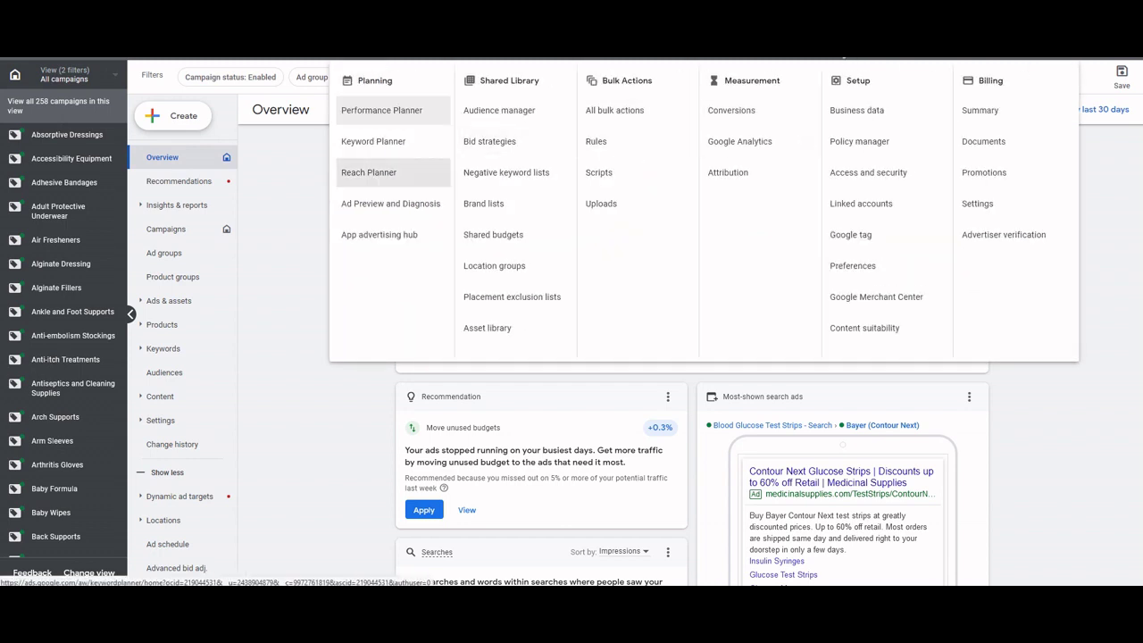
pyautogui.click(373, 141)
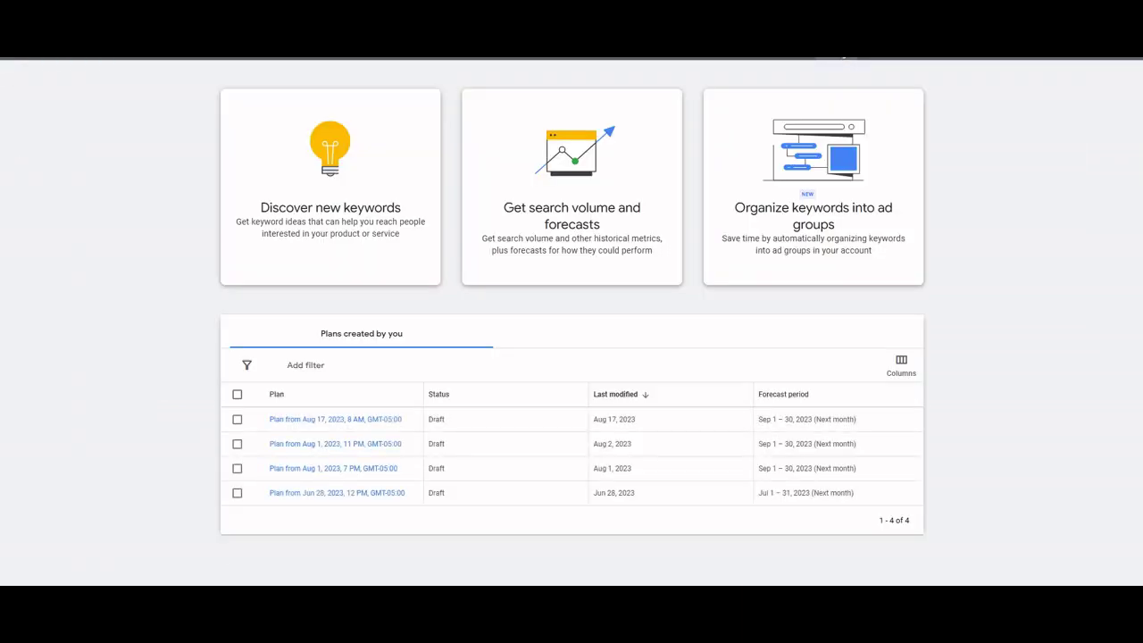
pyautogui.click(571, 186)
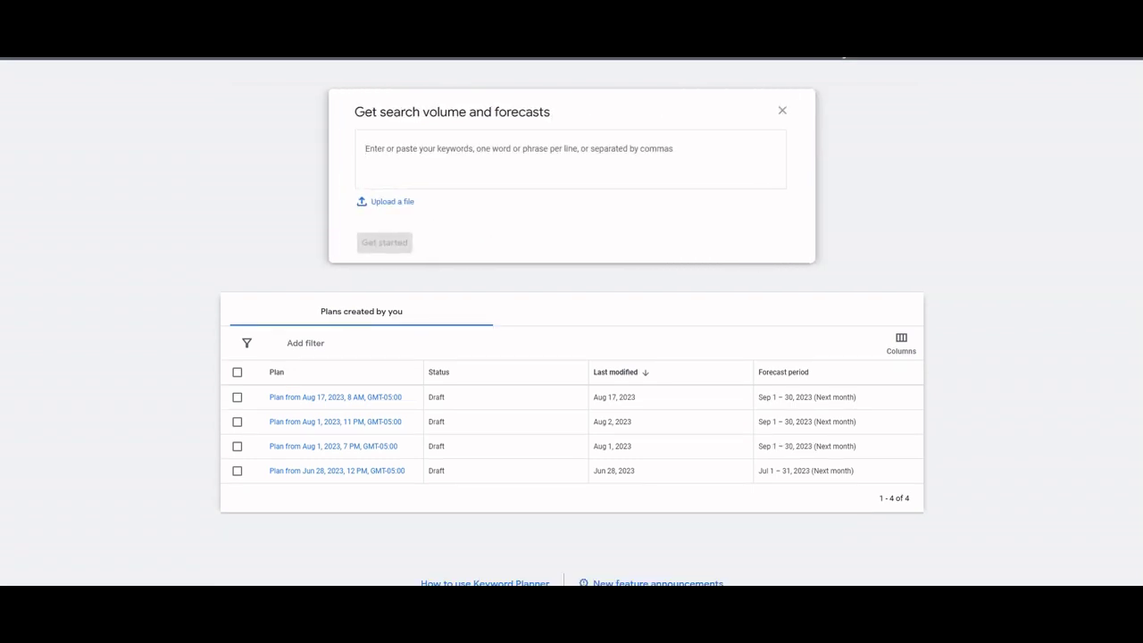
# Enter the keywords "slip resistant socks, hospital socks" and check them against the product names in the store's Hospital Socks collection.
pyautogui.write('fall ')
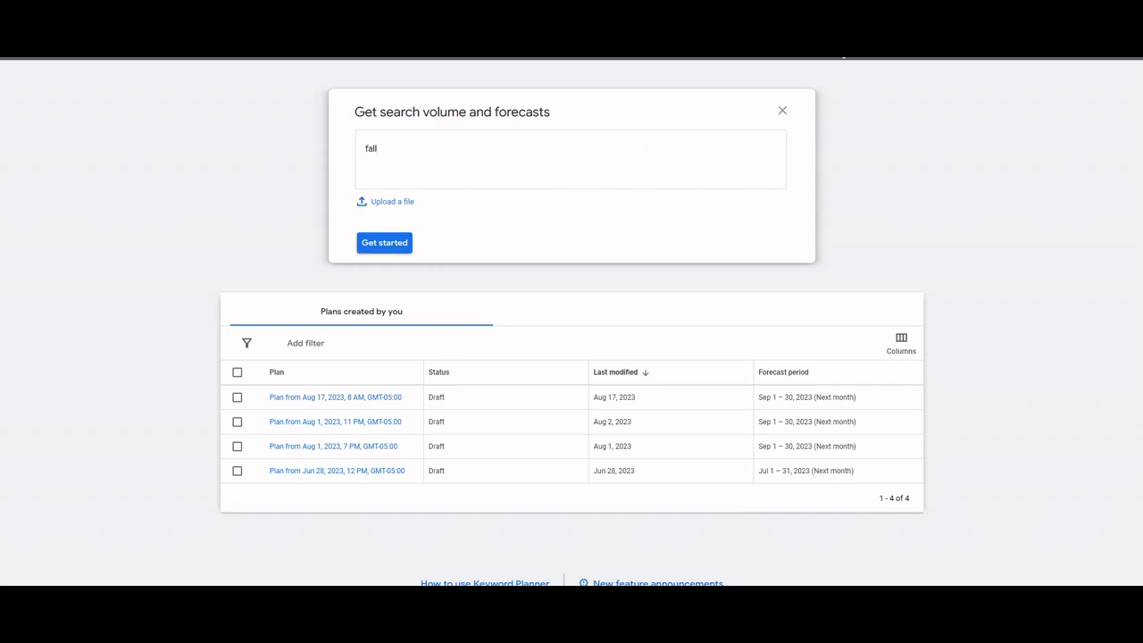
pyautogui.write('socks')
pyautogui.doubleClick(371, 148)
pyautogui.write('slip resistant')
pyautogui.click(437, 148)
pyautogui.write(', hospital socks')
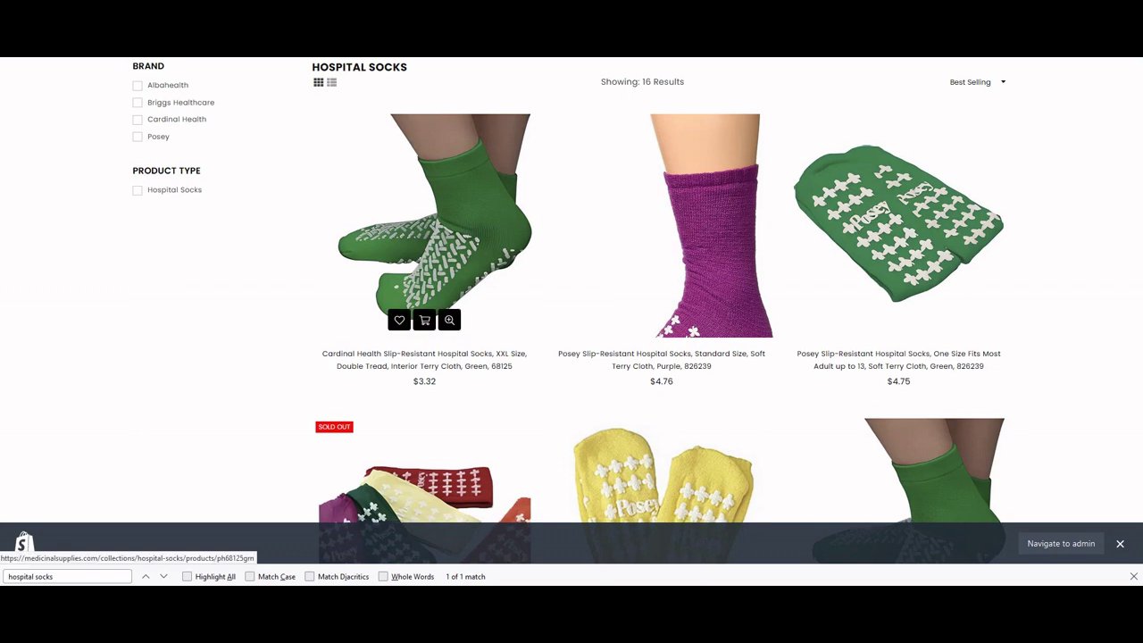
pyautogui.scroll(-5, 424, 268)
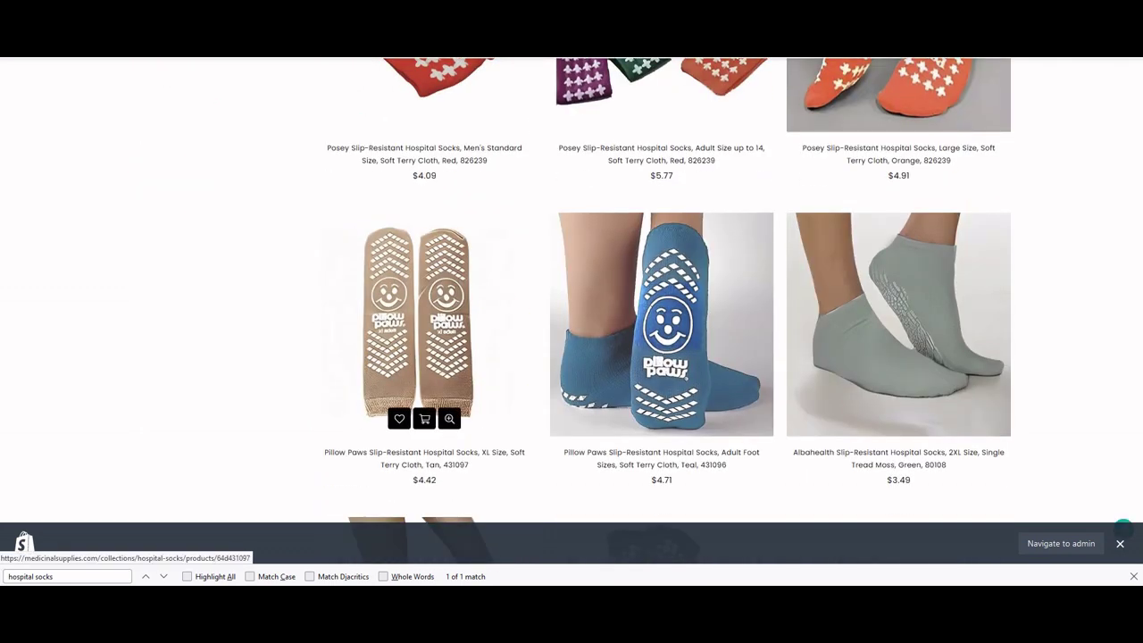
pyautogui.scroll(-3, 424, 313)
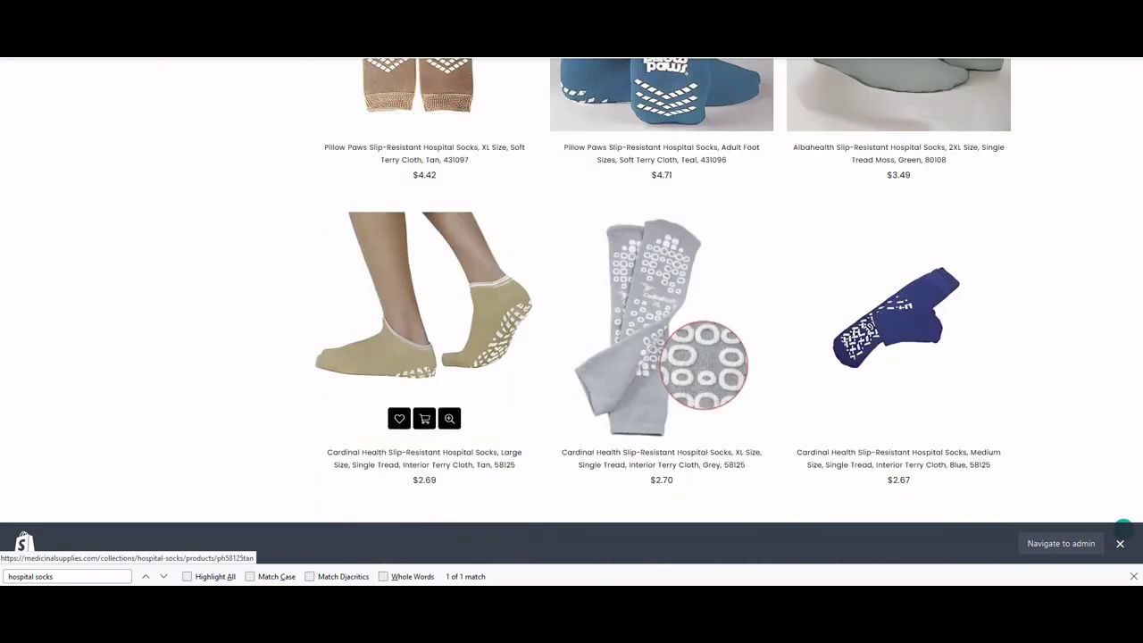
pyautogui.scroll(9, 424, 312)
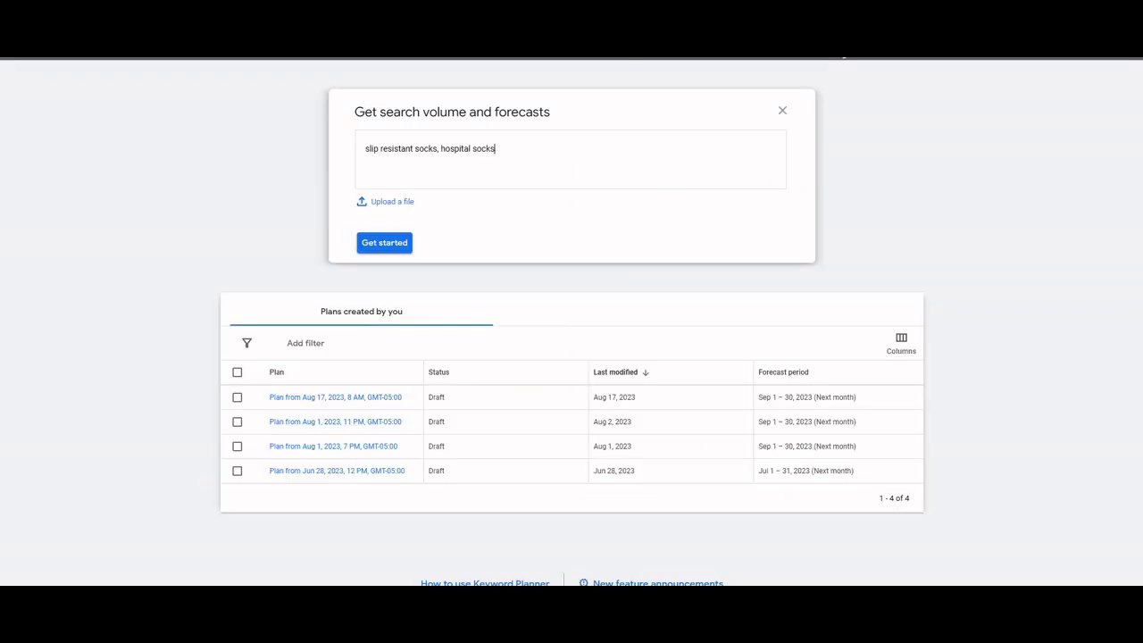
# Get the search volume results and compare the average monthly searches for hospital socks and slip resistant socks.
pyautogui.click(381, 242)
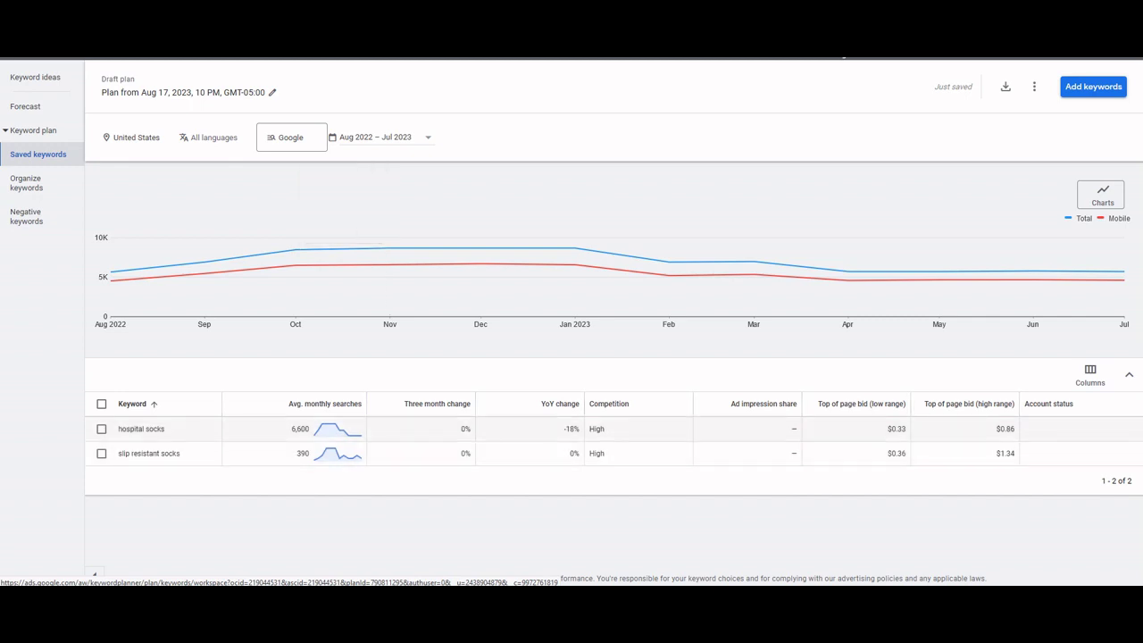
pyautogui.moveTo(324, 403)
pyautogui.moveTo(118, 428); pyautogui.dragTo(164, 429)
pyautogui.moveTo(291, 428); pyautogui.dragTo(310, 429)
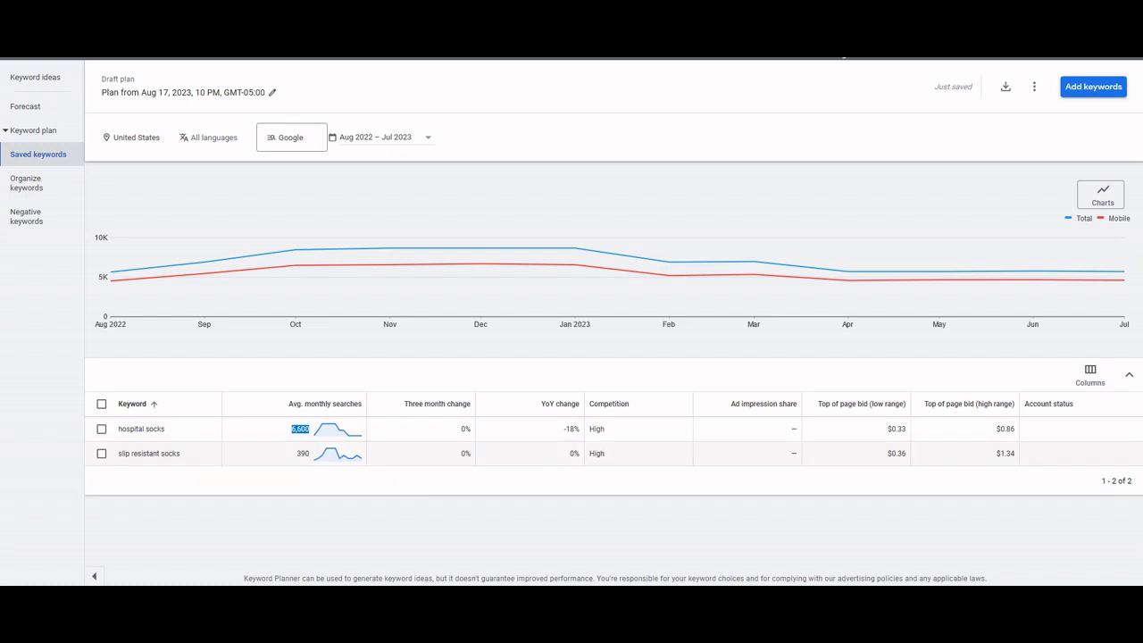
pyautogui.moveTo(118, 453); pyautogui.dragTo(180, 454)
pyautogui.moveTo(296, 454); pyautogui.dragTo(309, 453)
pyautogui.click(303, 454)
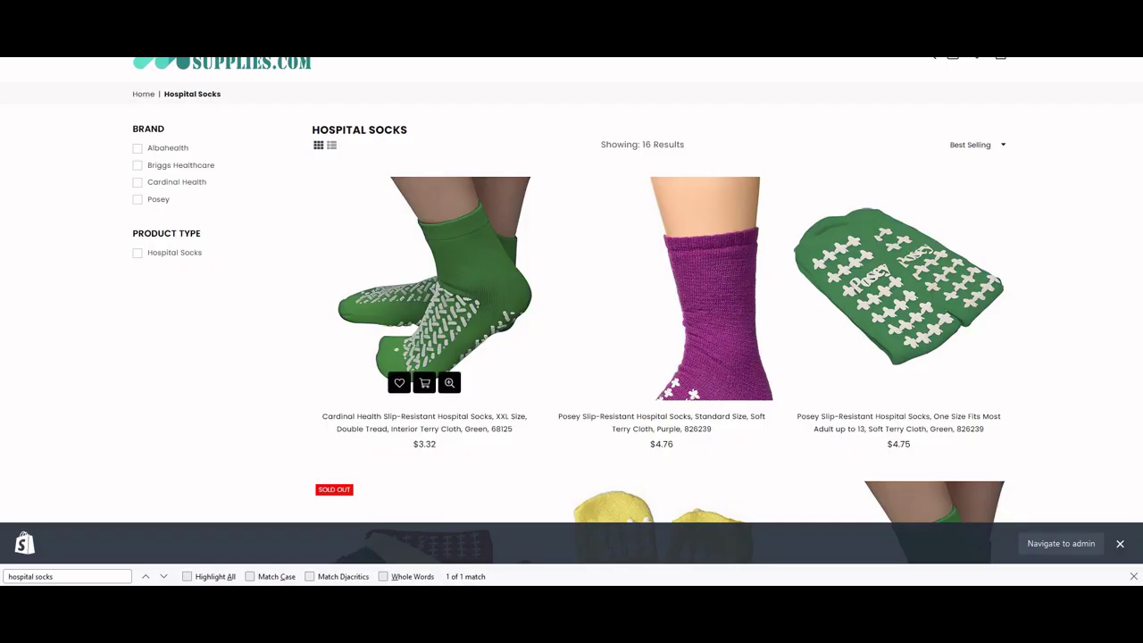
# Switch to the store's Hospital Socks collection and review how its products are grouped and named.
pyautogui.scroll(-1, 435, 286)
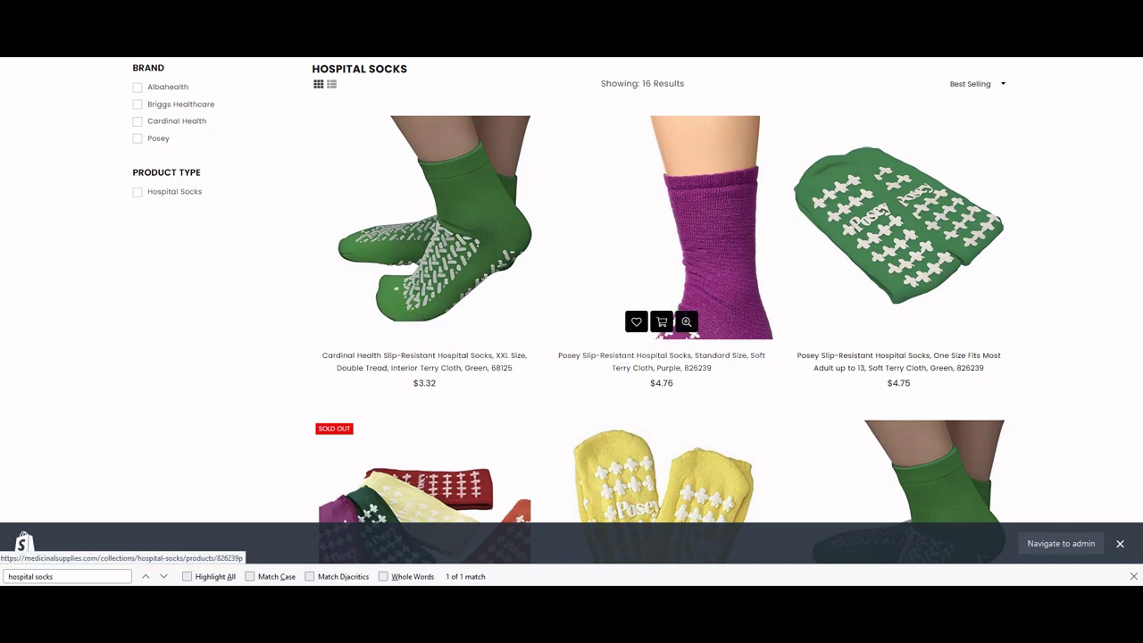
pyautogui.scroll(-3, 660, 268)
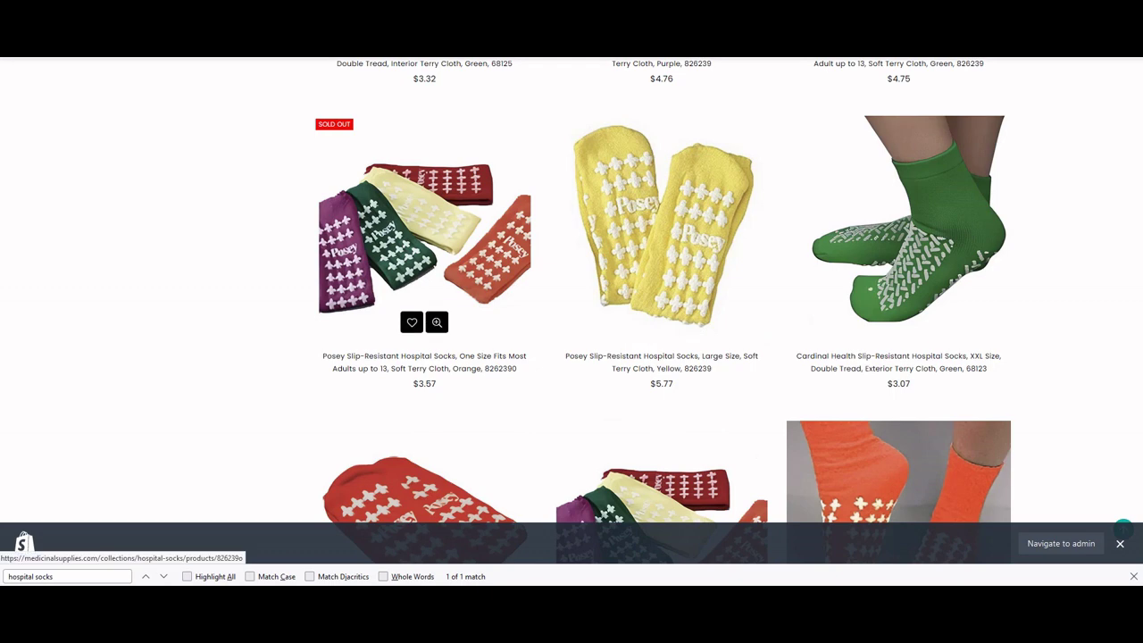
pyautogui.scroll(5, 572, 303)
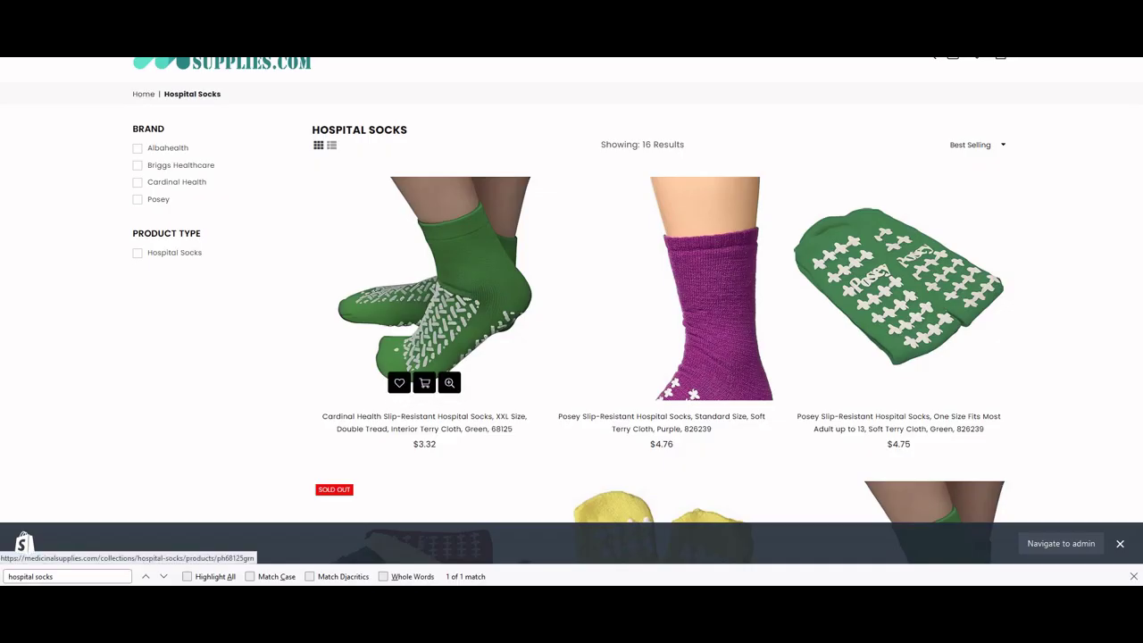
pyautogui.scroll(-4, 428, 312)
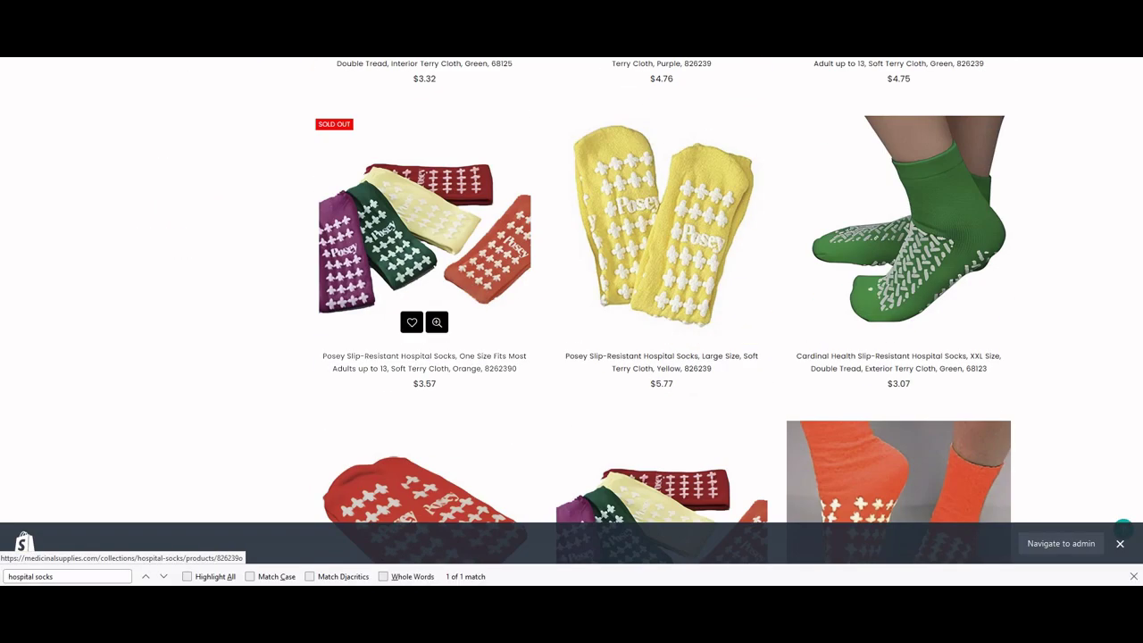
pyautogui.scroll(4, 429, 313)
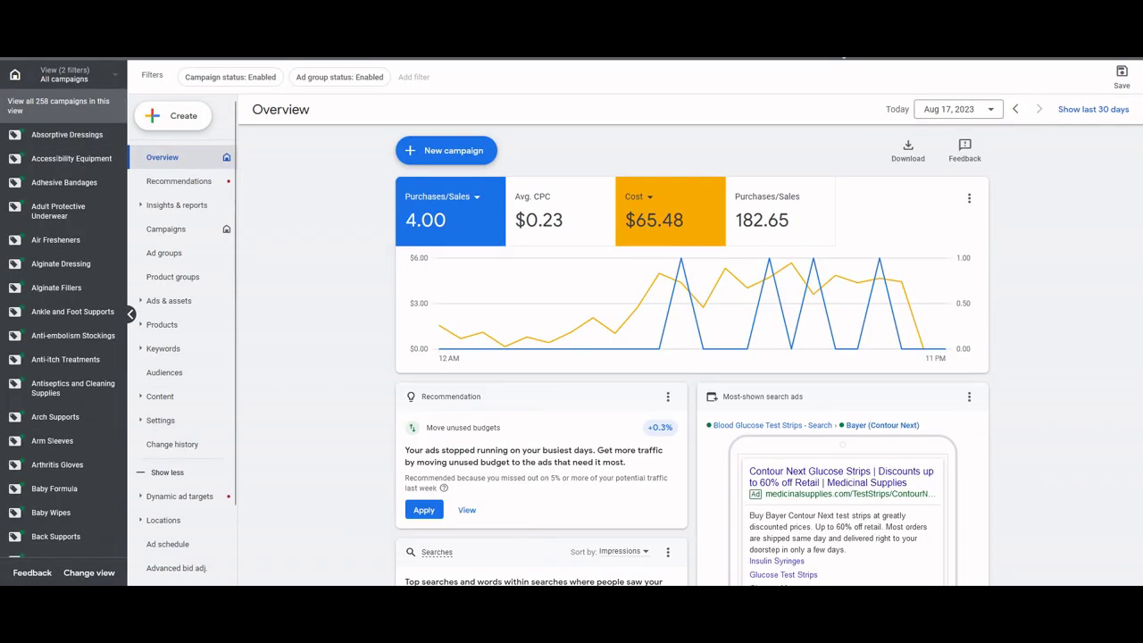
# Switch to the Google Ads account overview, open the campaigns list and search it for "socks".
pyautogui.click(166, 228)
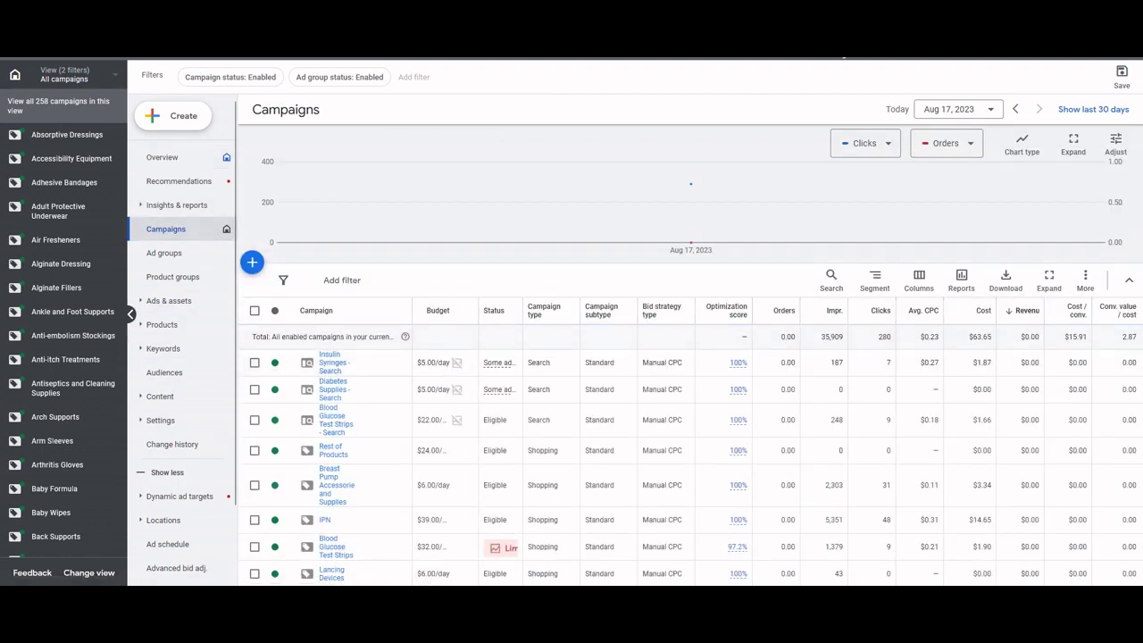
pyautogui.hotkey('ctrl', 'f')
pyautogui.write('socks')
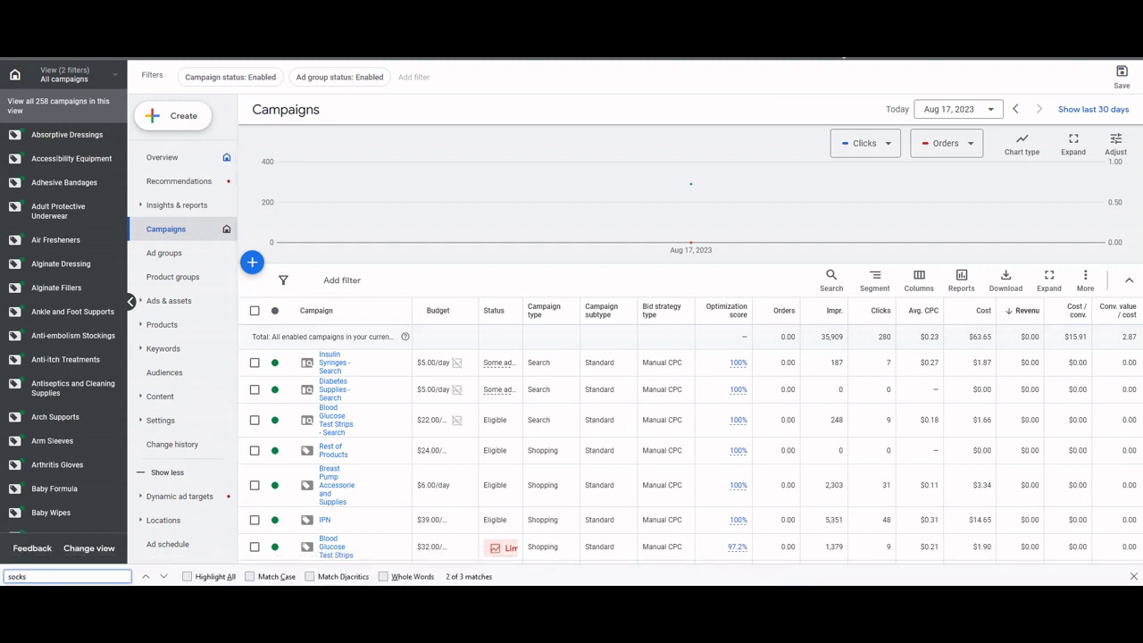
pyautogui.press('Return')
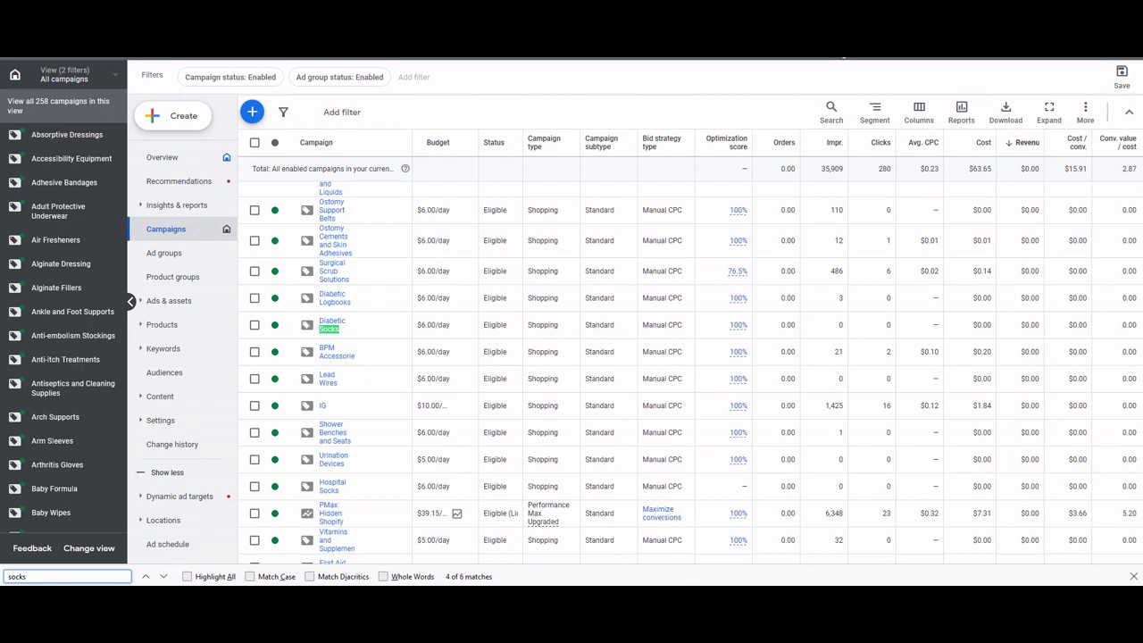
# Open the Hospital Socks campaign from the campaigns list and set its ad groups report to the All time date range.
pyautogui.press('Return')
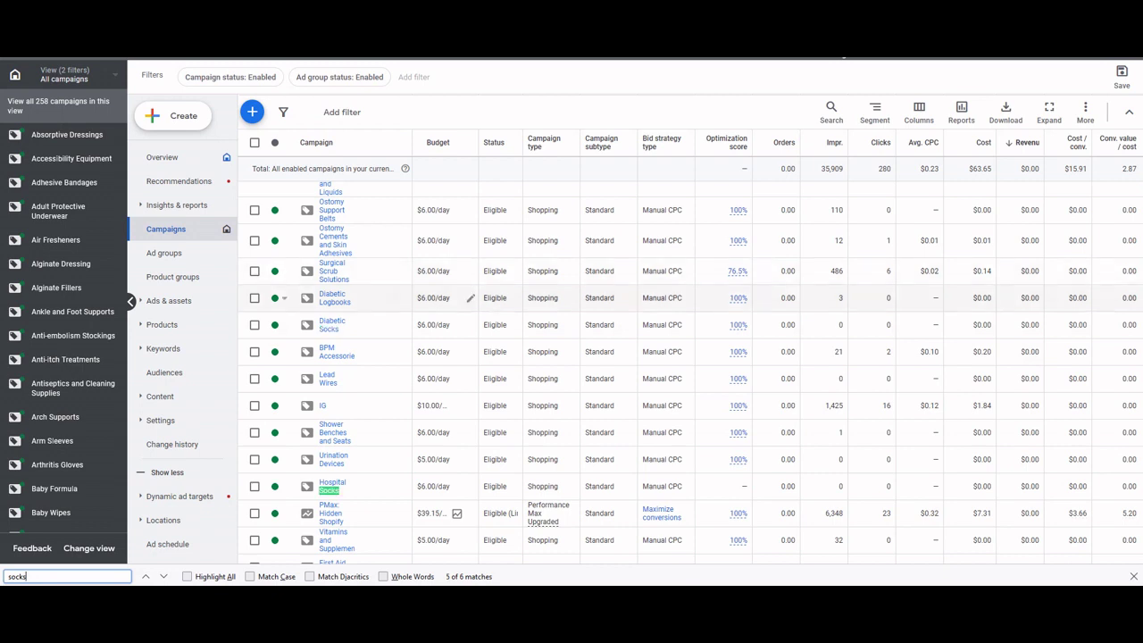
pyautogui.click(331, 483)
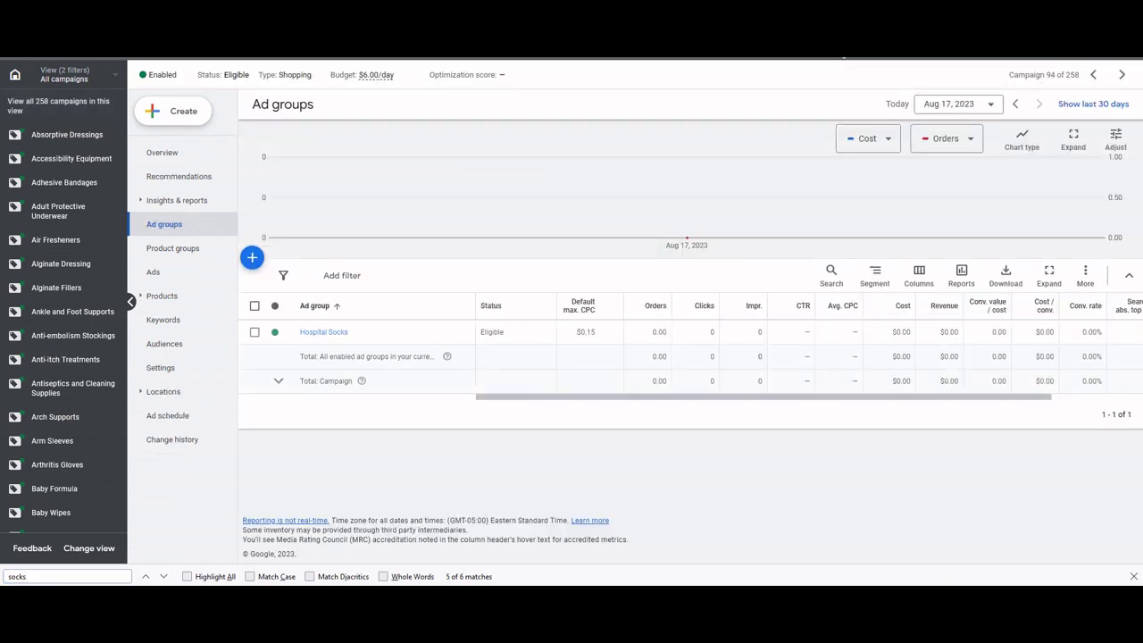
pyautogui.click(163, 320)
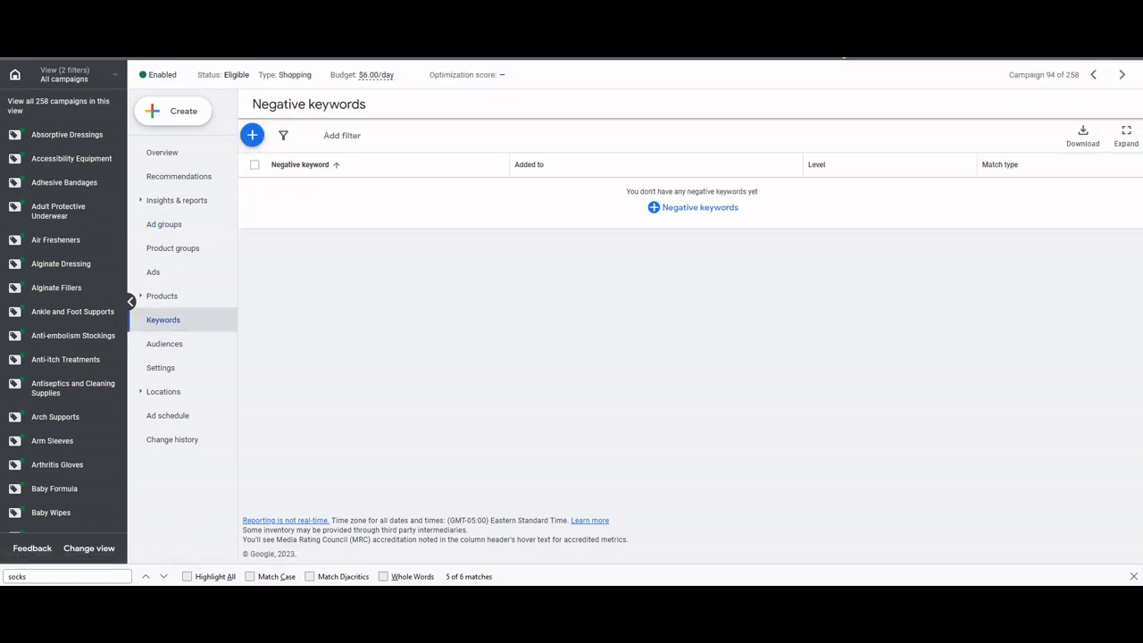
pyautogui.click(163, 224)
pyautogui.click(959, 105)
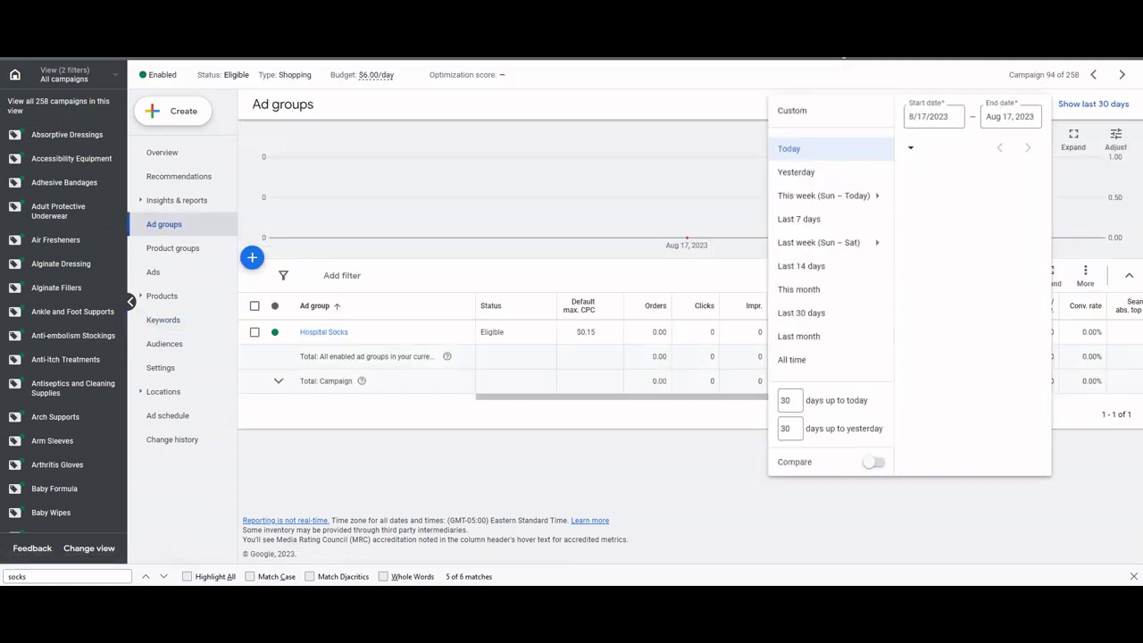
pyautogui.click(791, 359)
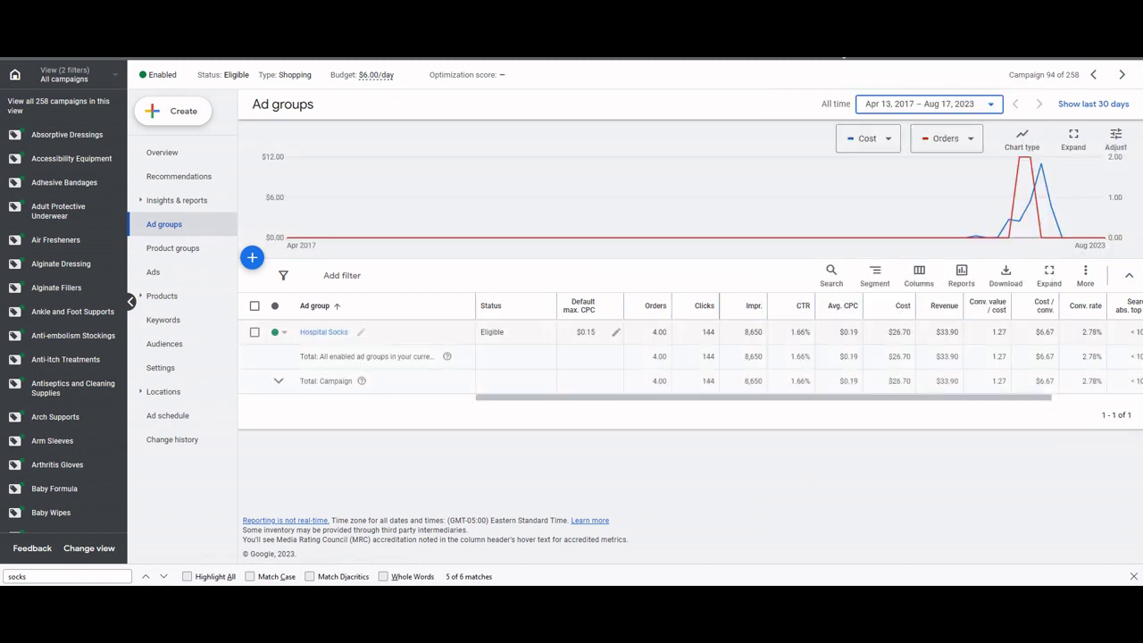
# Open the campaign's Search terms report and widen the Search term column so the full terms can be read.
pyautogui.click(163, 319)
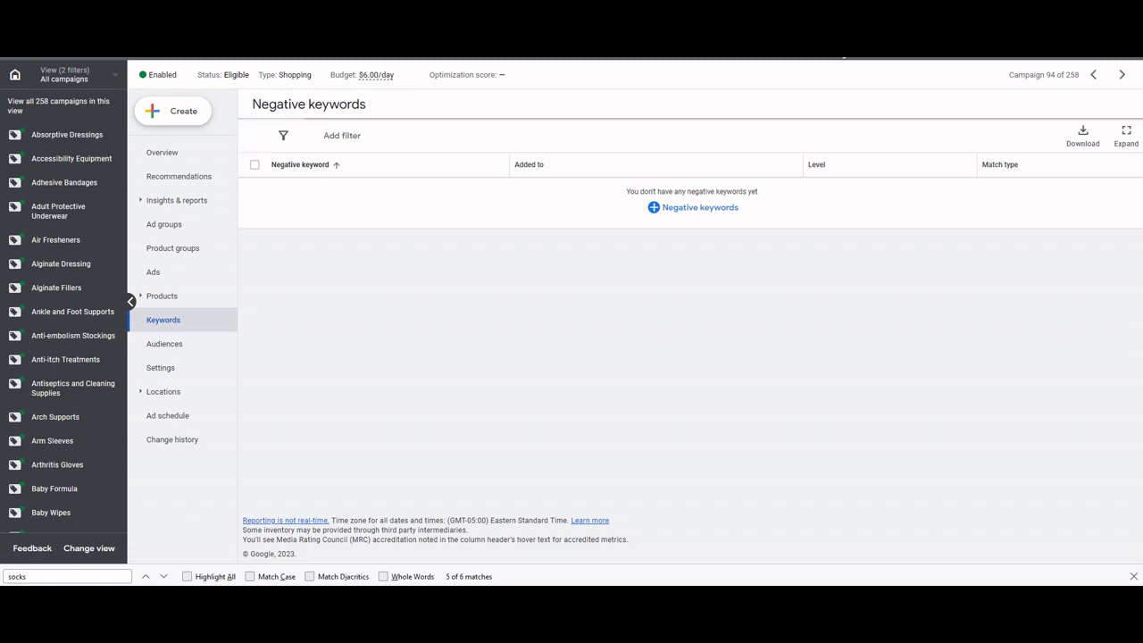
pyautogui.click(177, 200)
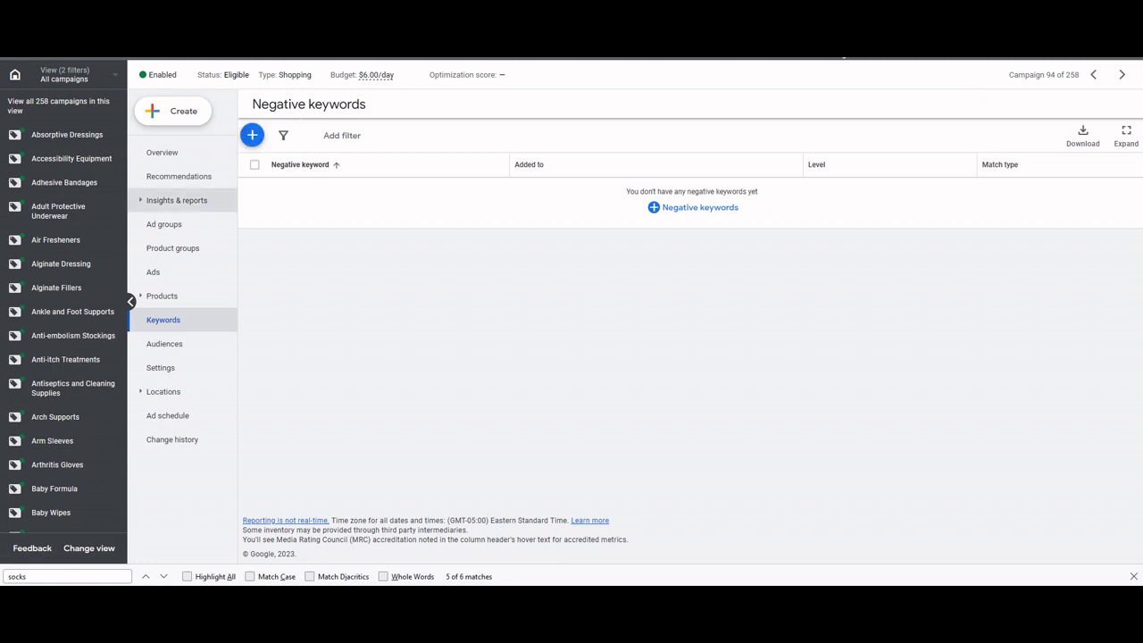
pyautogui.click(169, 271)
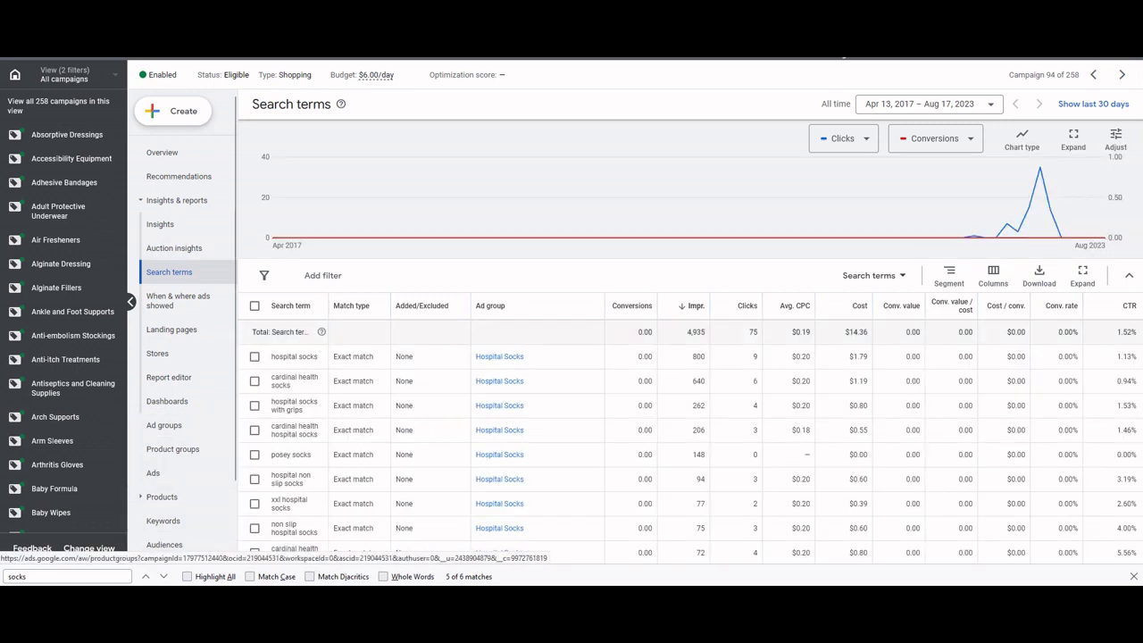
pyautogui.scroll(-3, 625, 244)
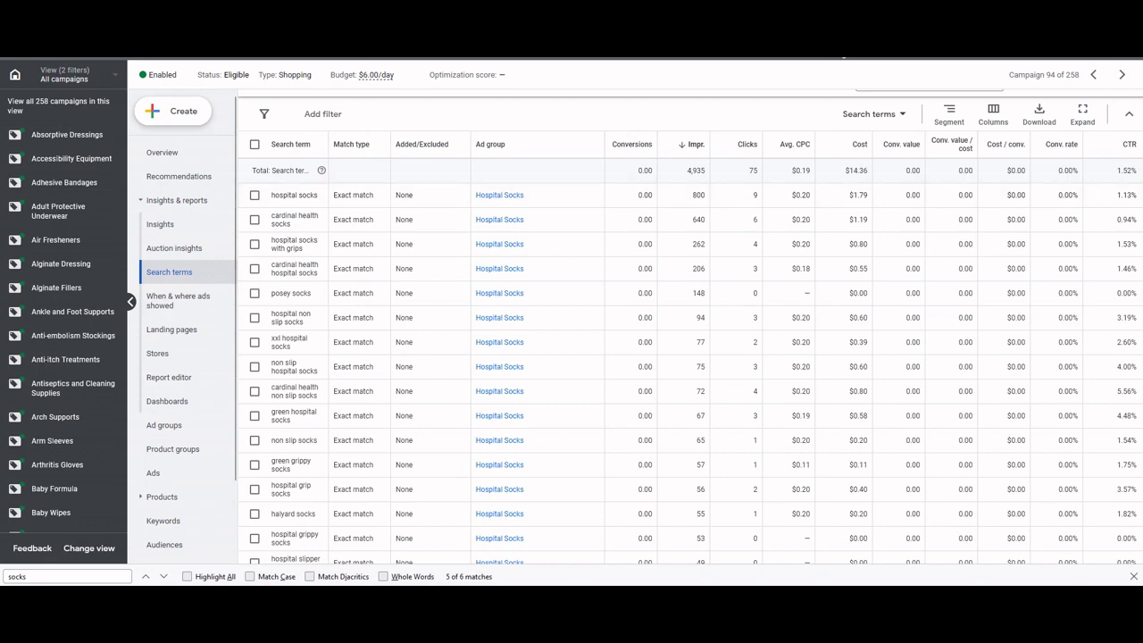
pyautogui.moveTo(328, 143); pyautogui.dragTo(408, 143)
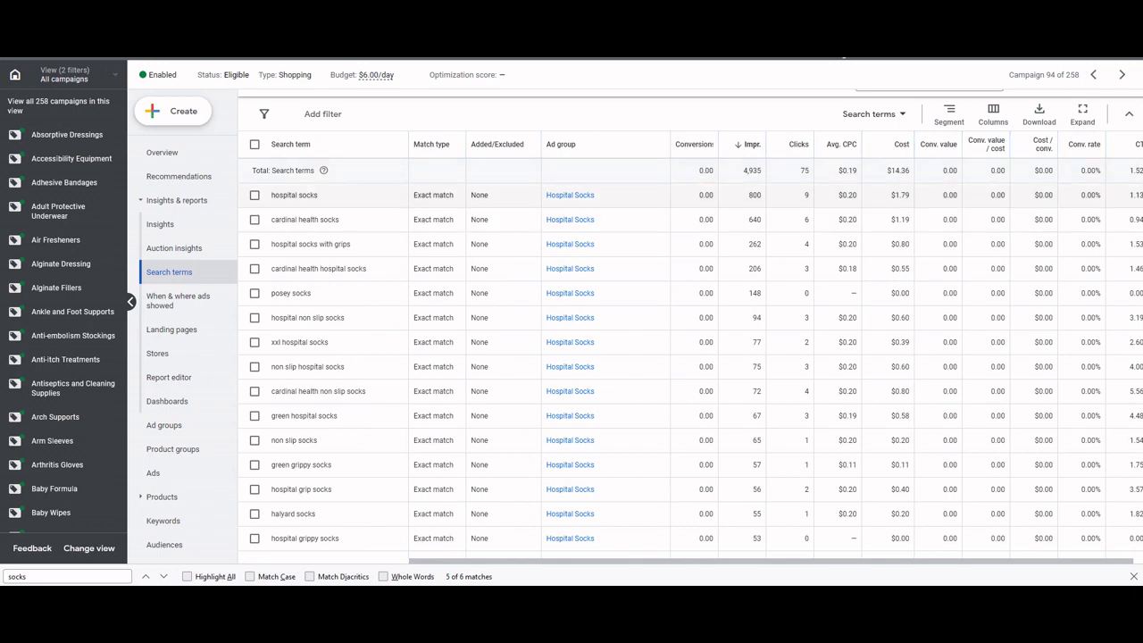
# Examine the impressions and clicks recorded for the search term "hospital socks".
pyautogui.moveTo(751, 144)
pyautogui.moveTo(318, 195)
pyautogui.mouseDown()
pyautogui.moveTo(271, 195)
pyautogui.moveTo(318, 195)
pyautogui.mouseUp()
pyautogui.moveTo(748, 195); pyautogui.dragTo(762, 194)
pyautogui.moveTo(802, 195); pyautogui.dragTo(809, 194)
pyautogui.click(806, 195)
pyautogui.moveTo(747, 194); pyautogui.dragTo(809, 195)
pyautogui.click(806, 194)
pyautogui.click(806, 195)
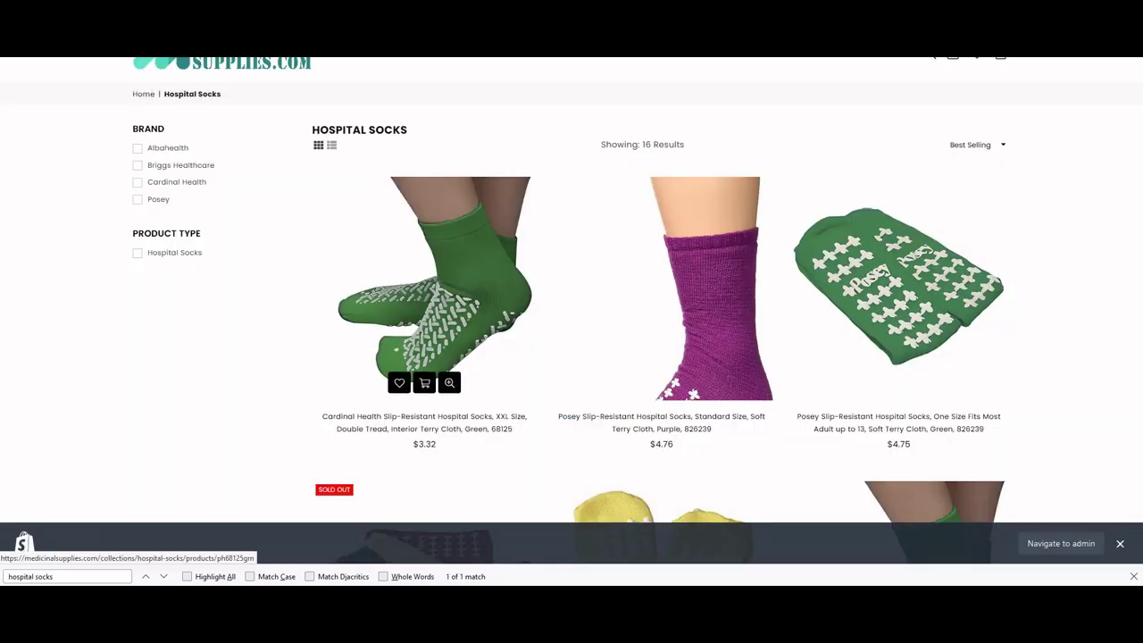
# Switch to the store's Hospital Socks collection and review the product page of the green XXL Cardinal Health slip-resistant socks.
pyautogui.scroll(-2, 898, 286)
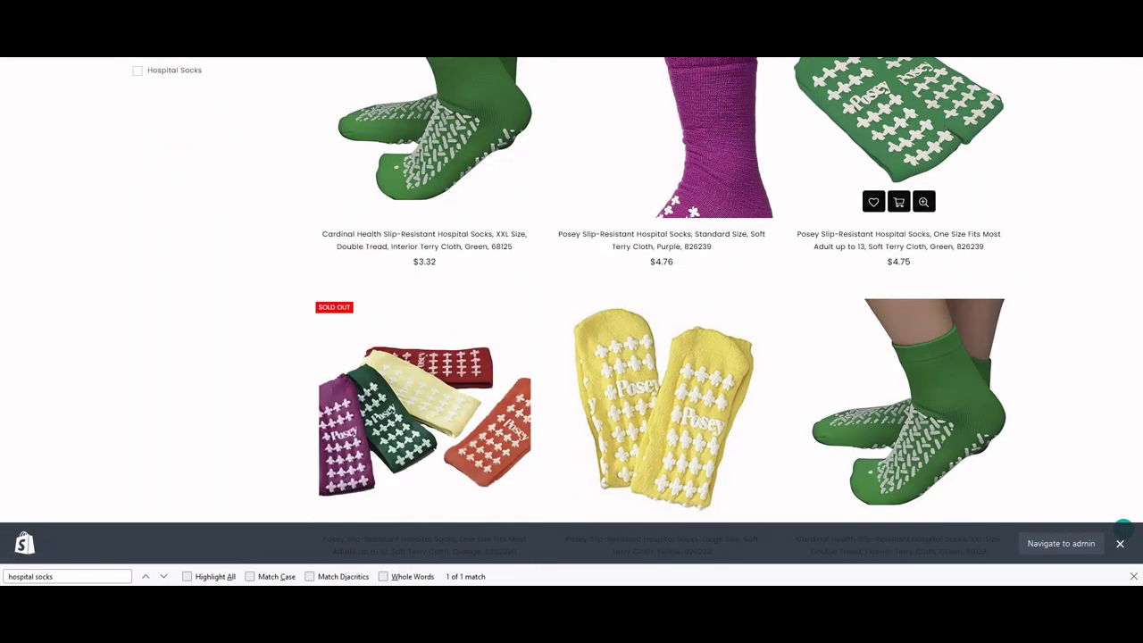
pyautogui.scroll(-1, 898, 285)
pyautogui.scroll(2, 661, 295)
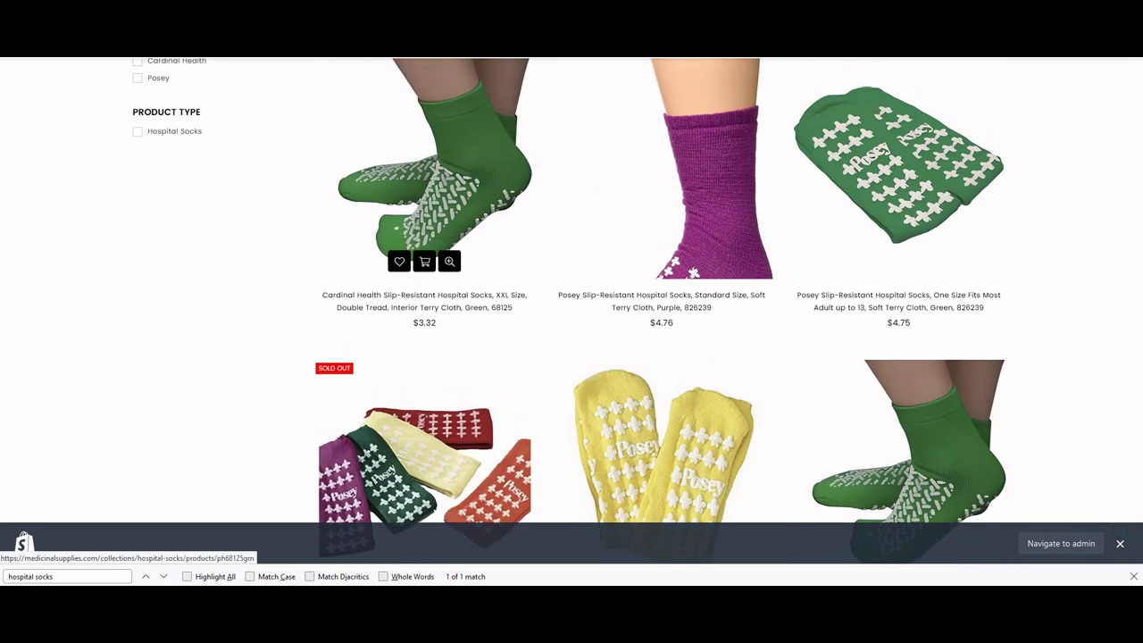
pyautogui.scroll(1, 434, 179)
pyautogui.click(435, 285)
pyautogui.scroll(-6, 435, 286)
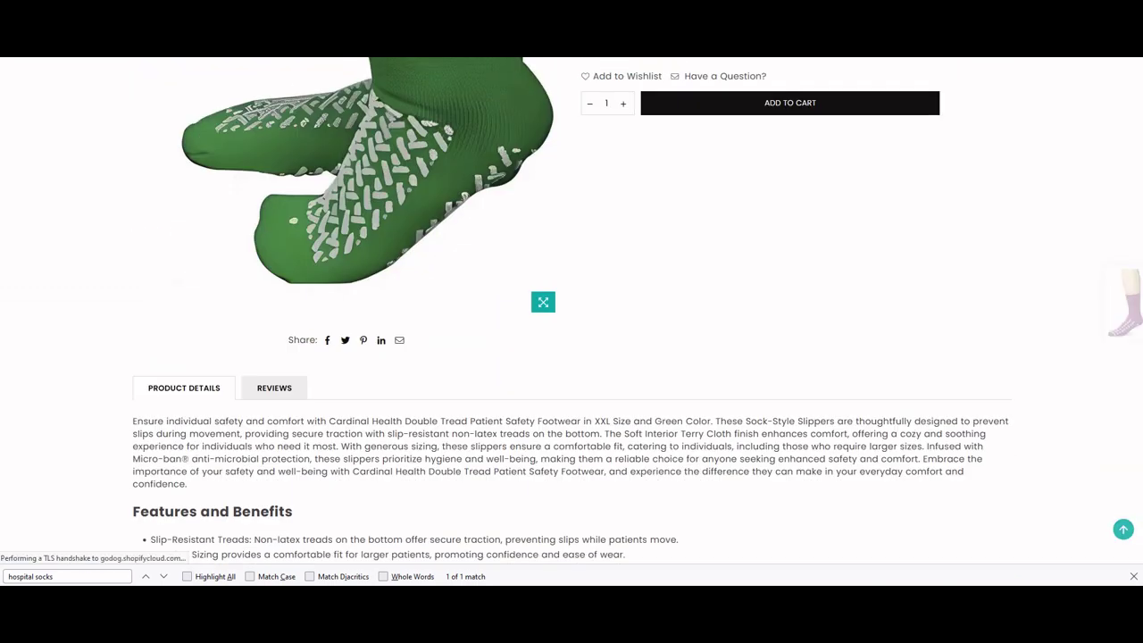
pyautogui.scroll(-3, 571, 313)
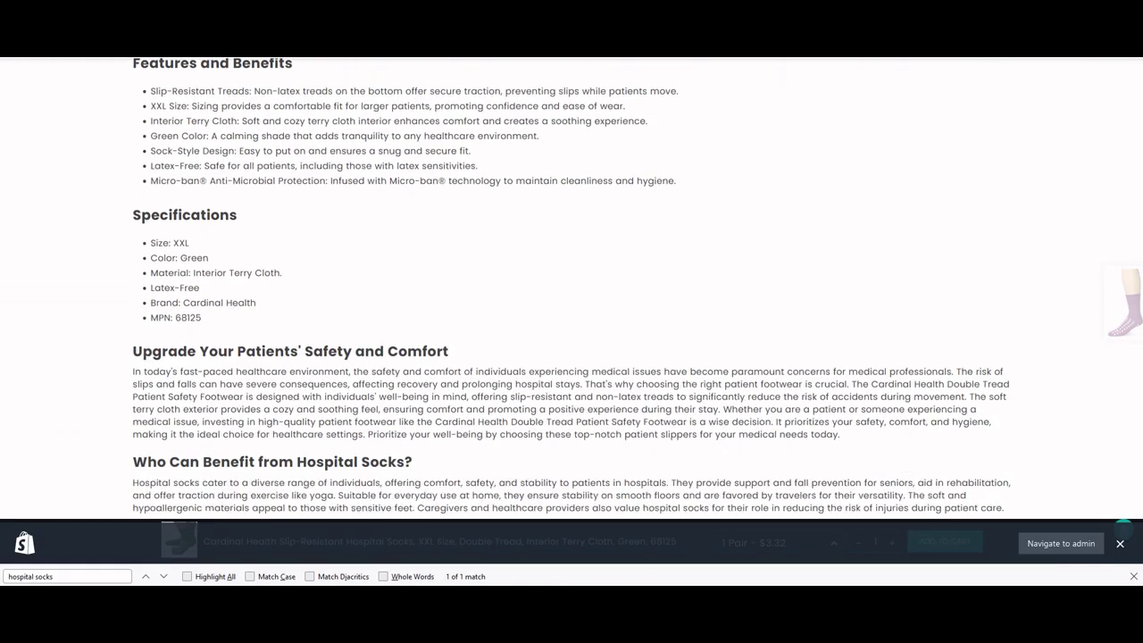
pyautogui.scroll(10, 572, 312)
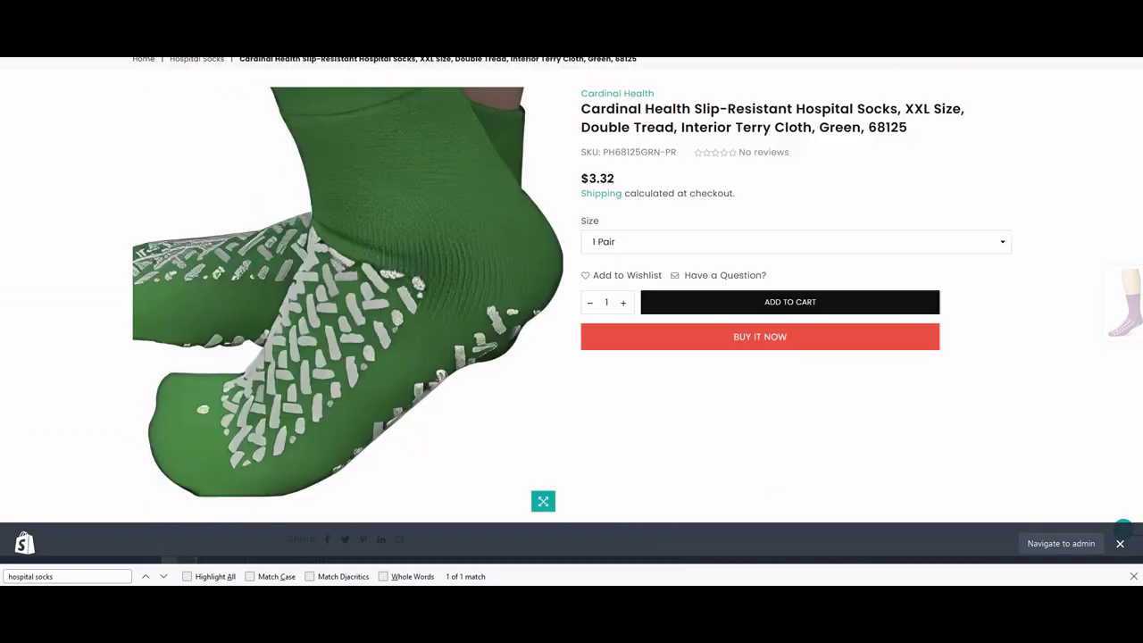
pyautogui.hotkey('alt', 'Left')
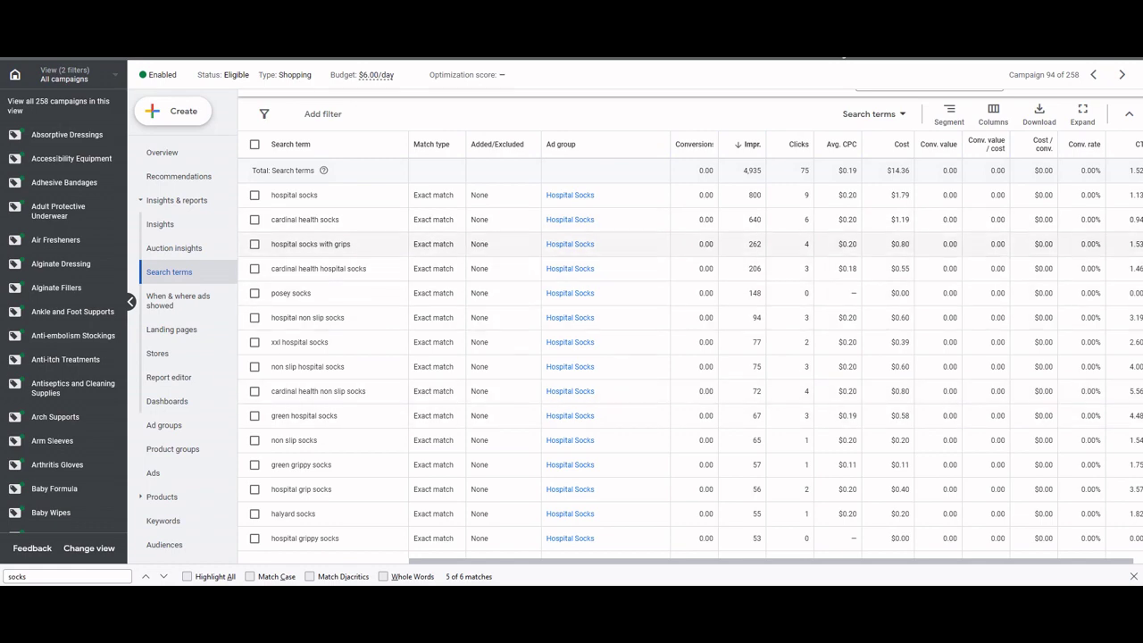
# Return to the Search terms report, review the terms with the most impressions and widen the Conversions column.
pyautogui.scroll(-1, 571, 357)
pyautogui.scroll(-4, 690, 367)
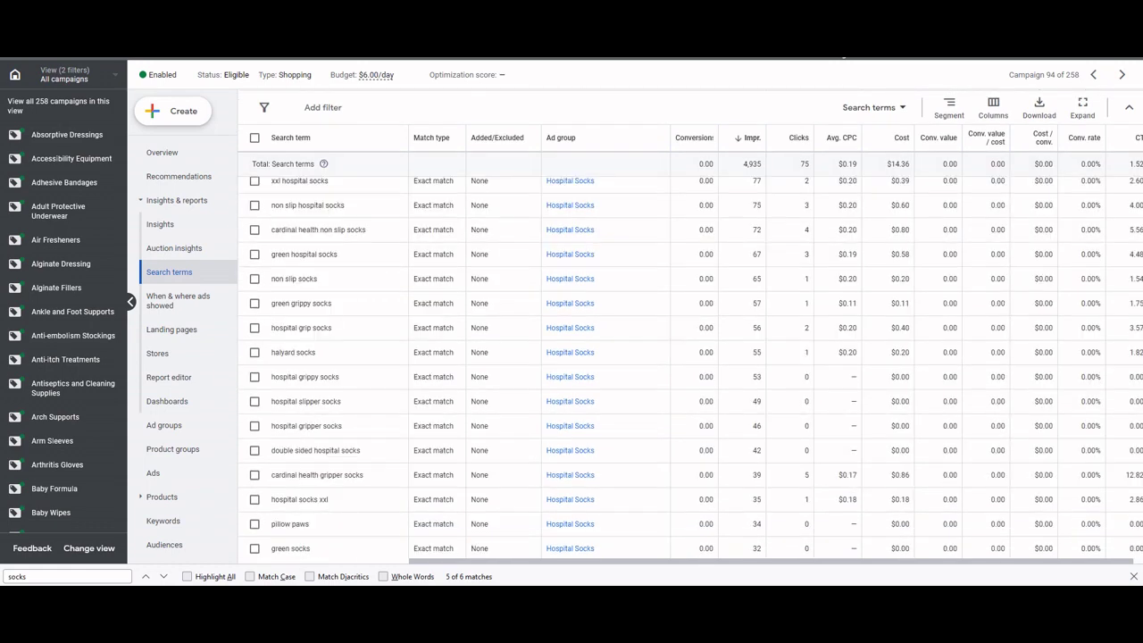
pyautogui.scroll(-1, 690, 367)
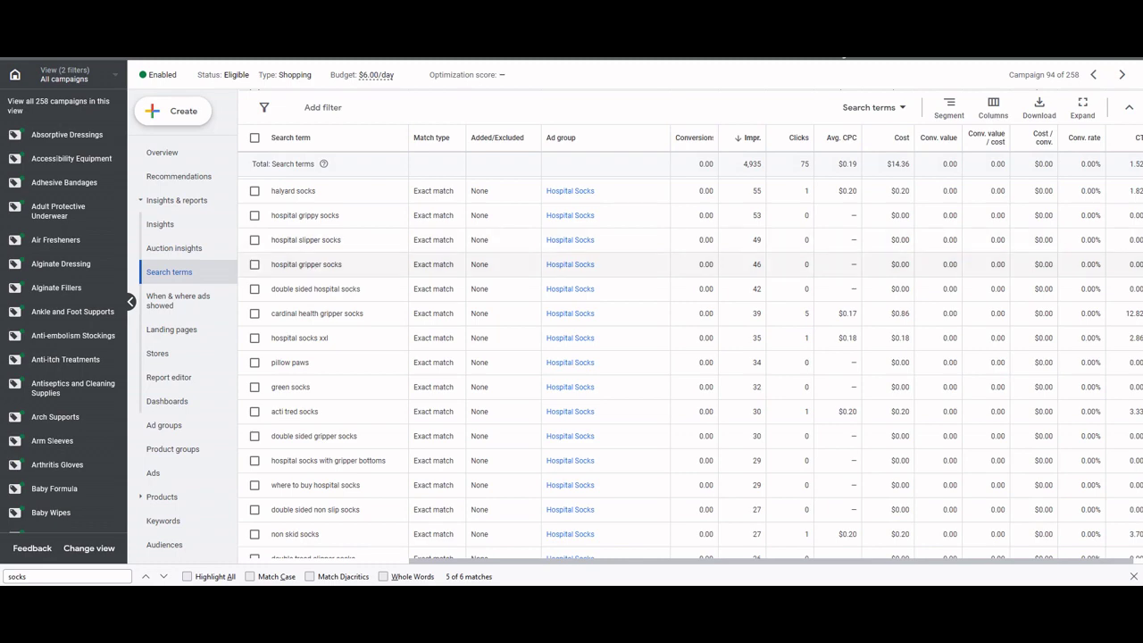
pyautogui.scroll(-2, 690, 367)
pyautogui.scroll(10, 690, 367)
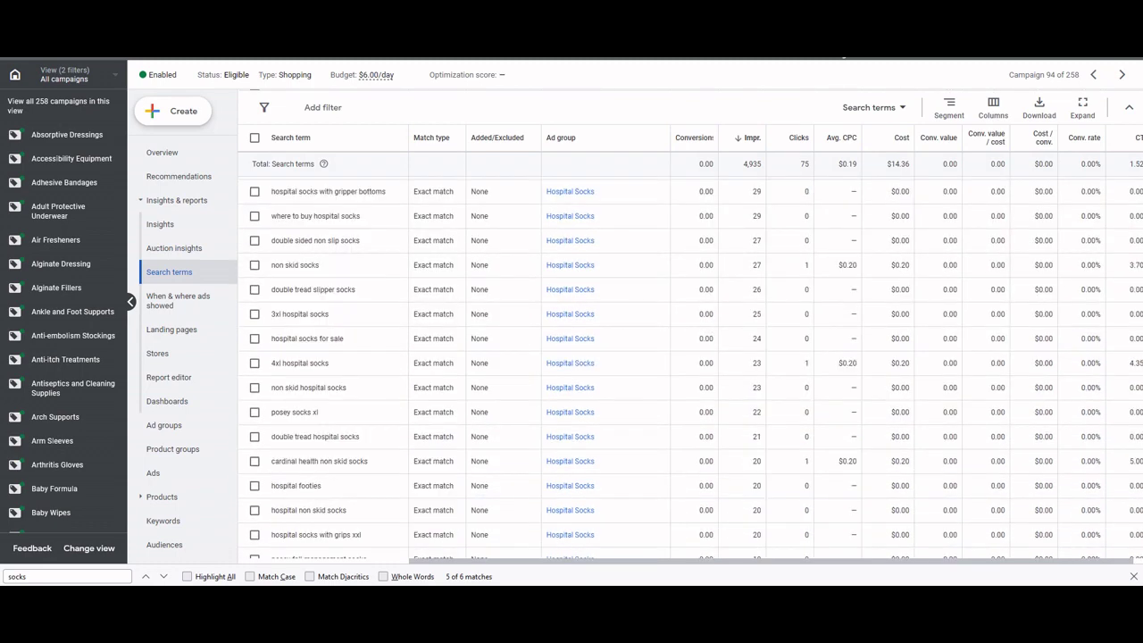
pyautogui.scroll(1, 690, 375)
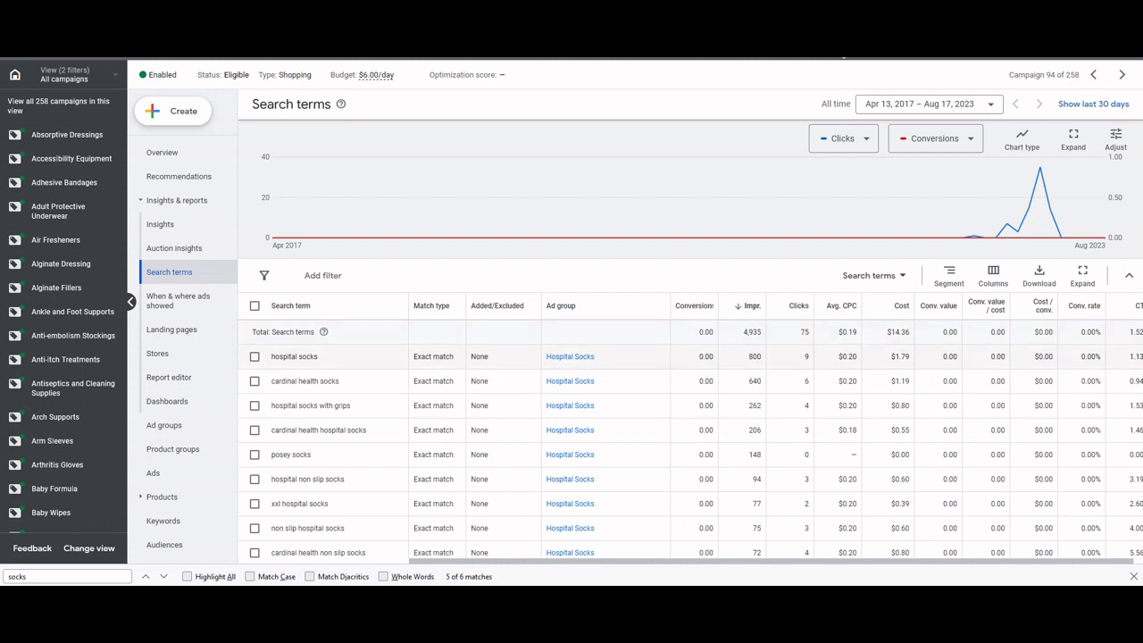
pyautogui.scroll(-2, 690, 367)
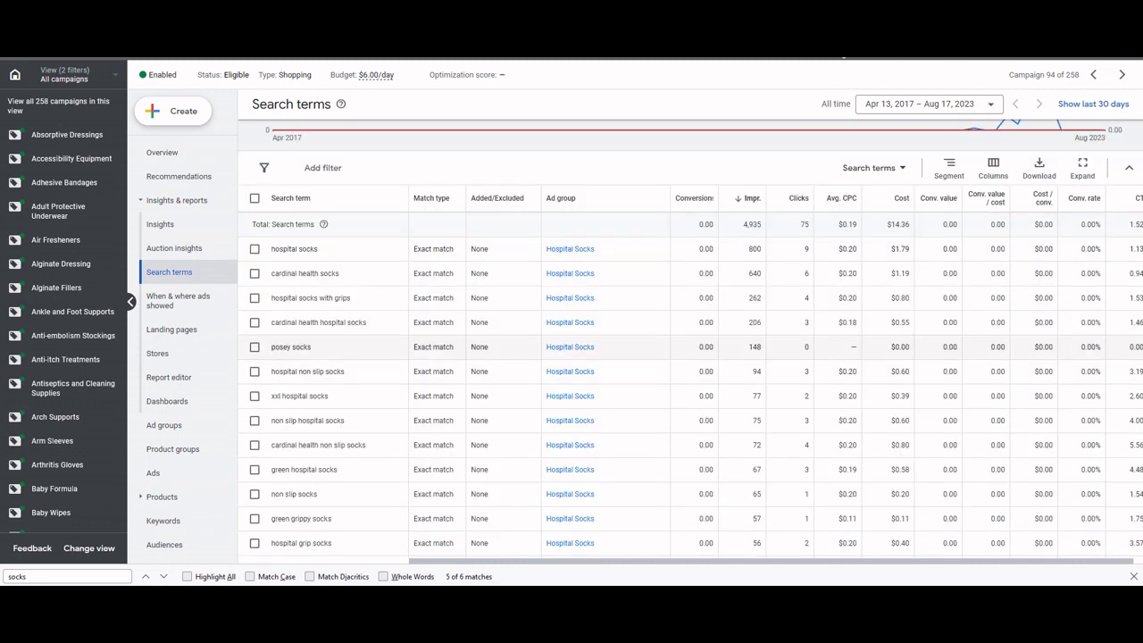
pyautogui.moveTo(669, 198); pyautogui.dragTo(648, 197)
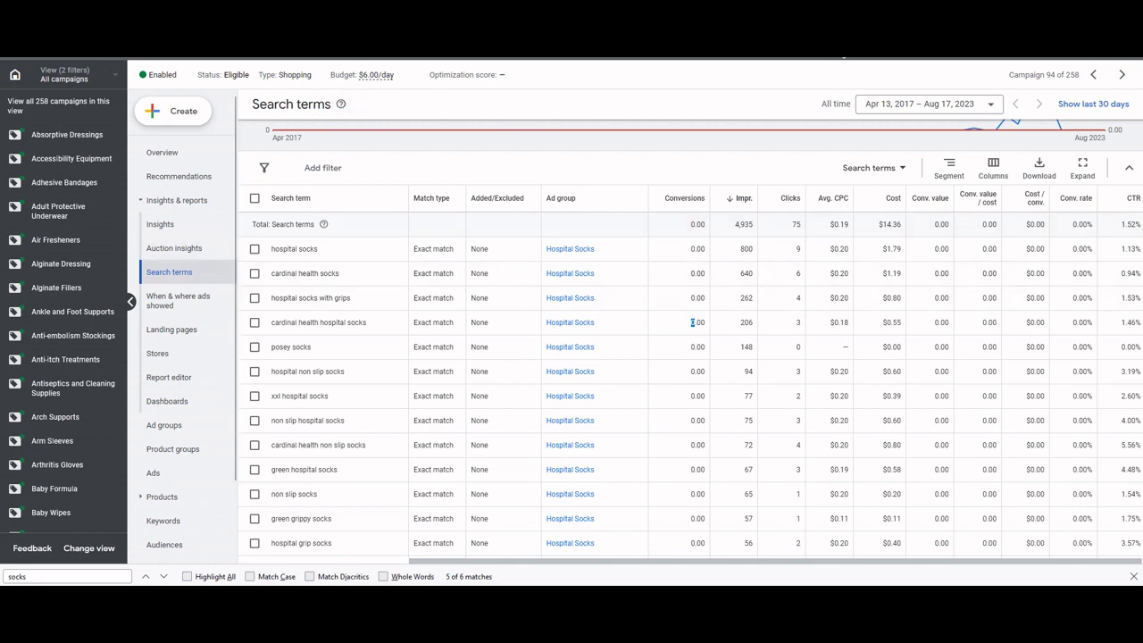
# Highlight the Hospital Socks campaign's type and open its product groups.
pyautogui.doubleClick(295, 74)
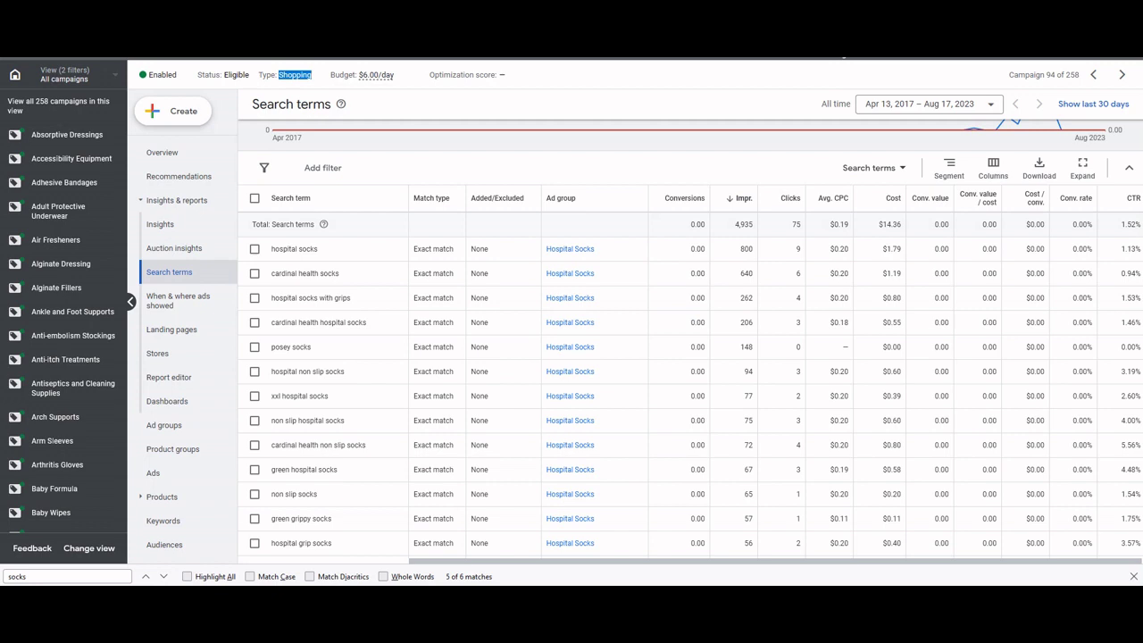
pyautogui.click(295, 74)
pyautogui.moveTo(277, 74); pyautogui.dragTo(311, 74)
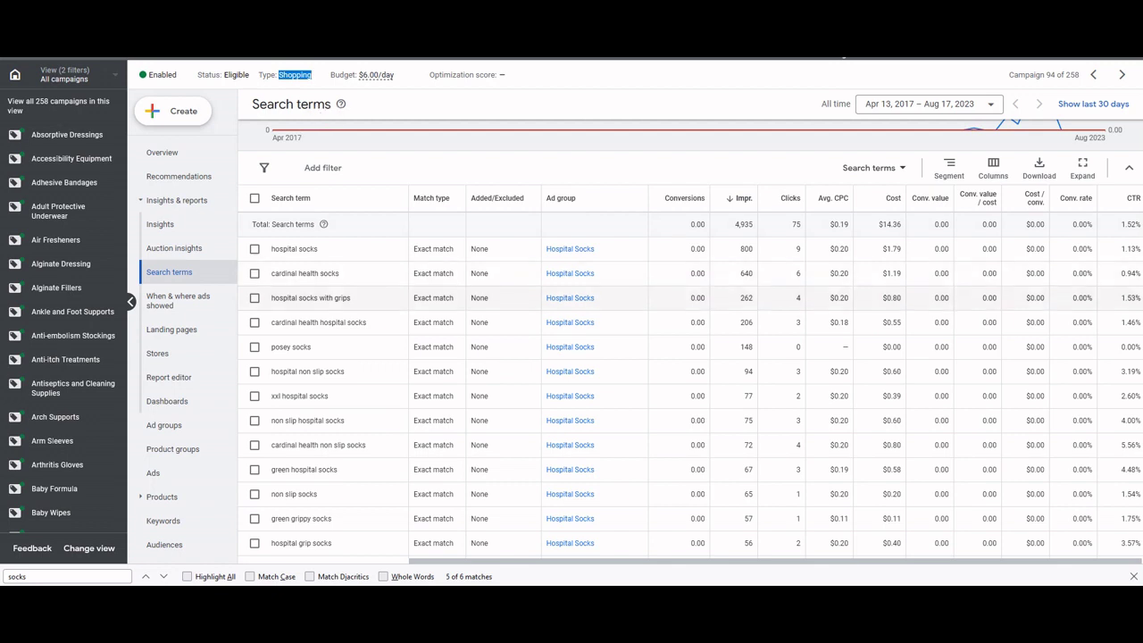
pyautogui.click(172, 448)
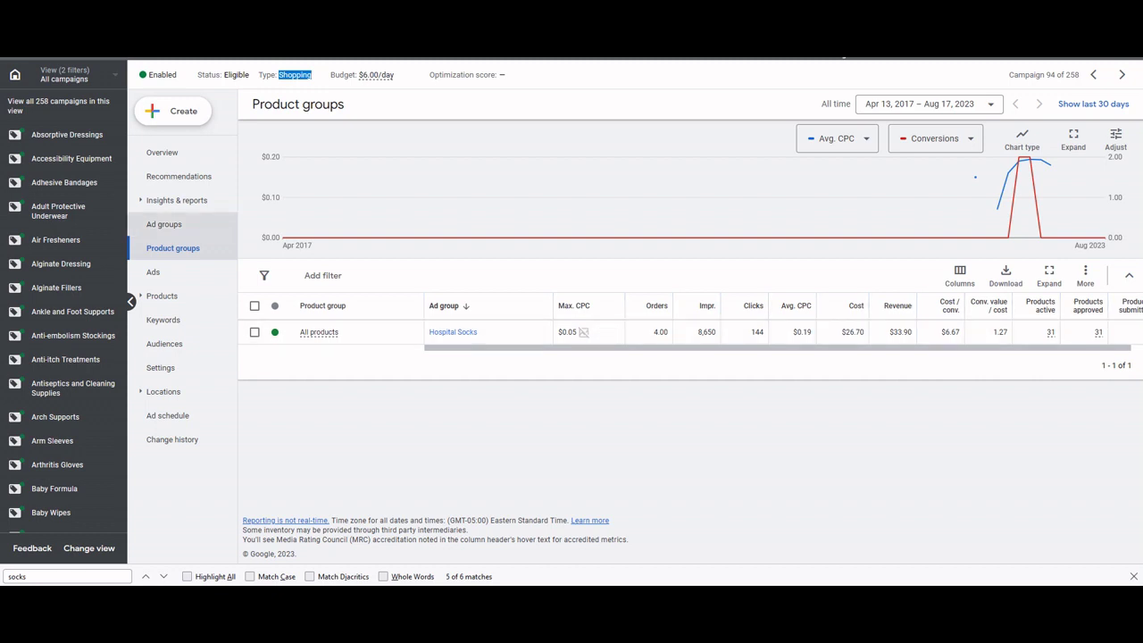
# Reopen the campaign's Search terms report and look through the terms down to those with very few impressions.
pyautogui.click(177, 200)
pyautogui.click(160, 224)
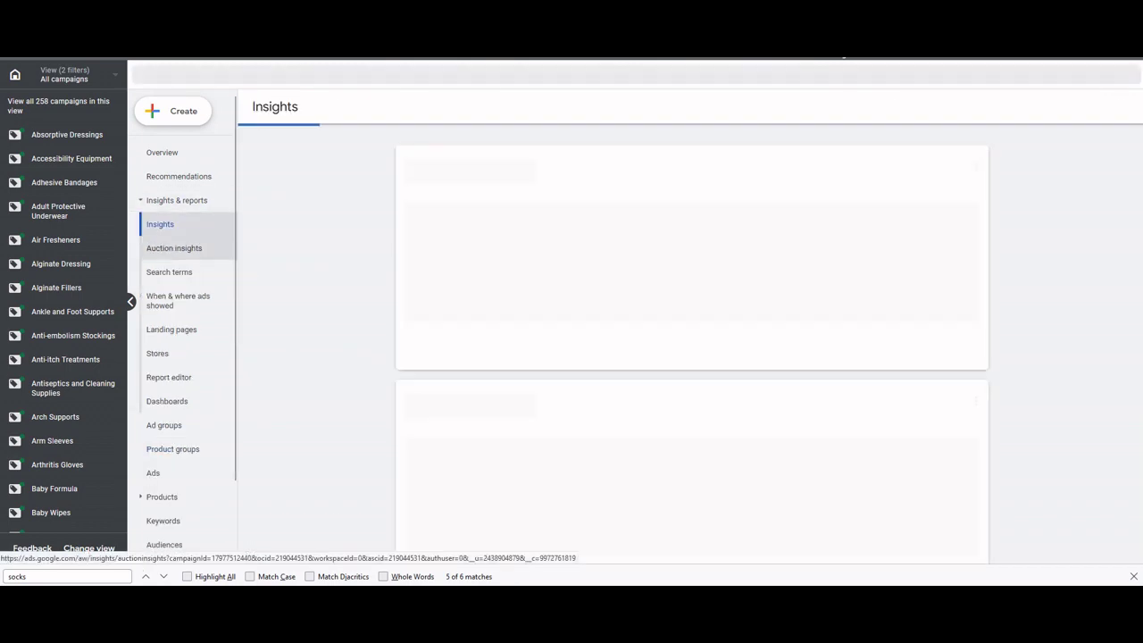
pyautogui.click(169, 271)
pyautogui.scroll(-3, 625, 342)
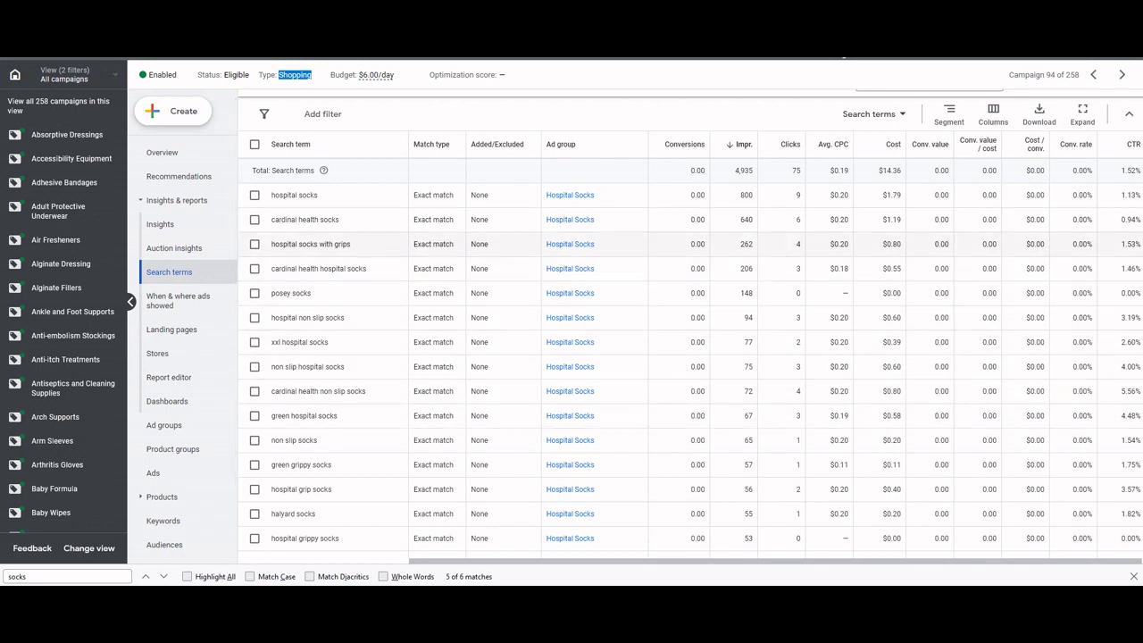
pyautogui.scroll(-2, 625, 283)
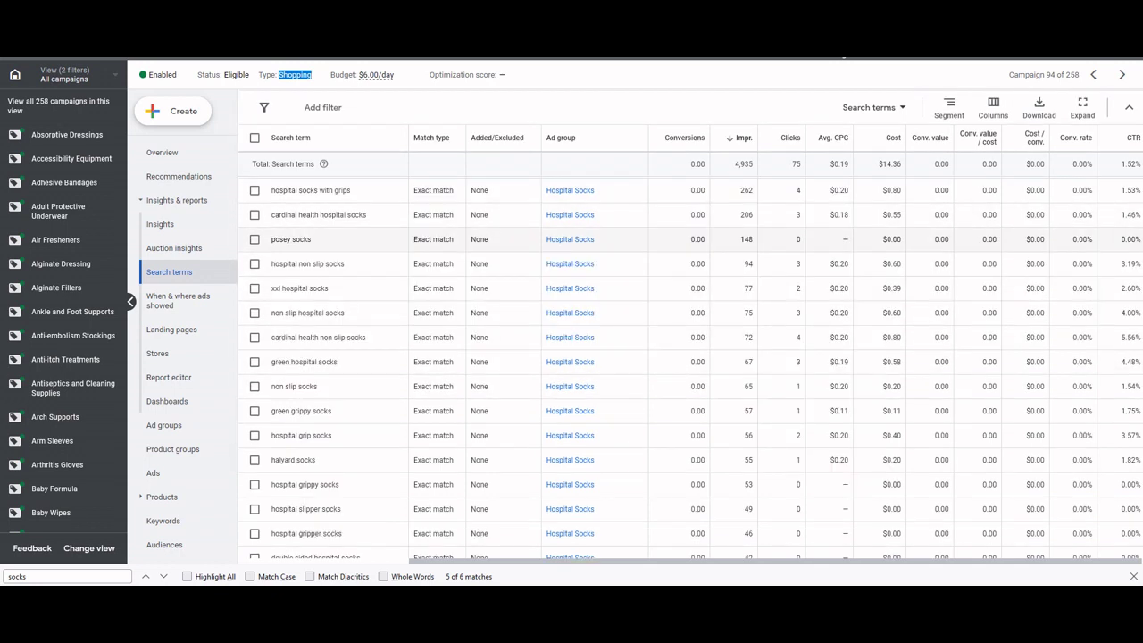
pyautogui.scroll(-2, 625, 283)
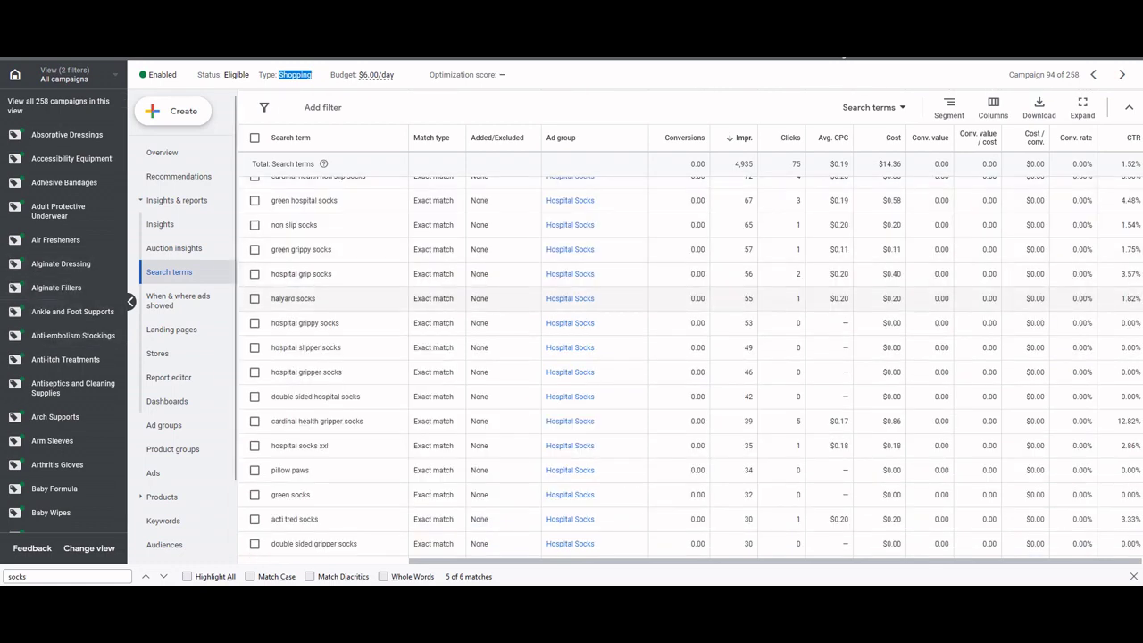
pyautogui.scroll(-8, 625, 299)
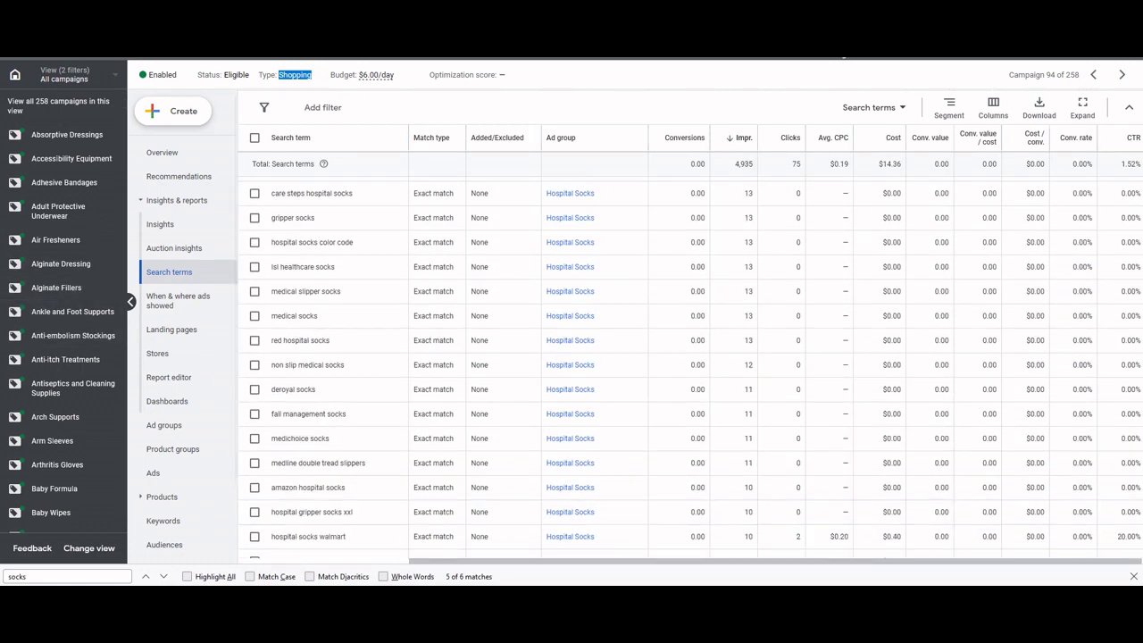
pyautogui.scroll(-6, 625, 357)
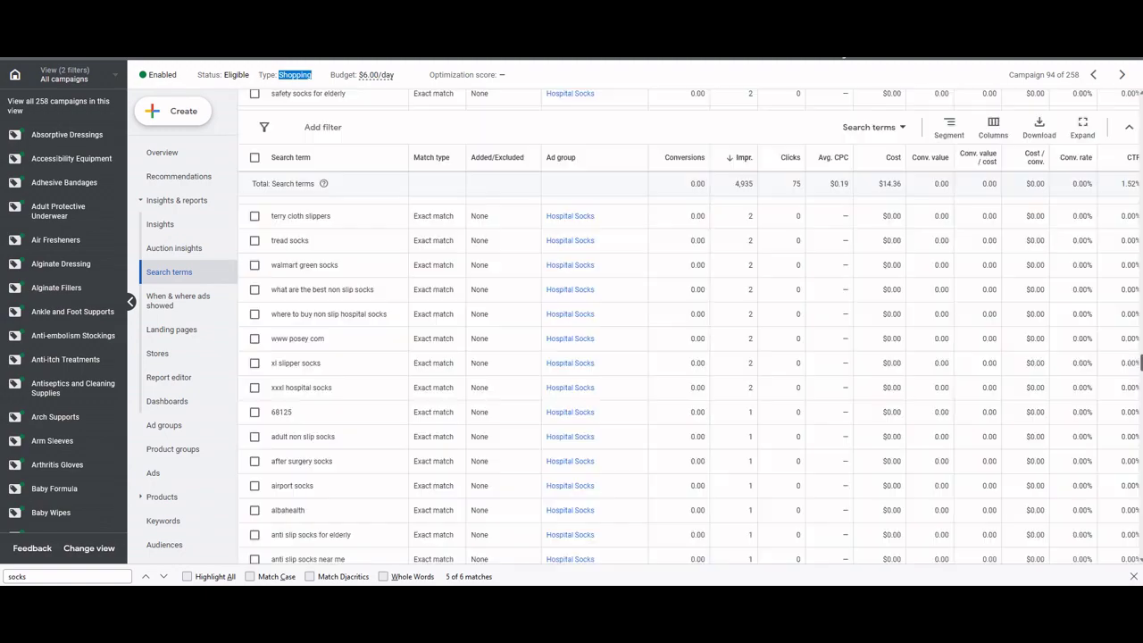
# Recheck the store's Hospital Socks collection and examine the remaining search terms and totals at the end of the report.
pyautogui.scroll(5, 625, 357)
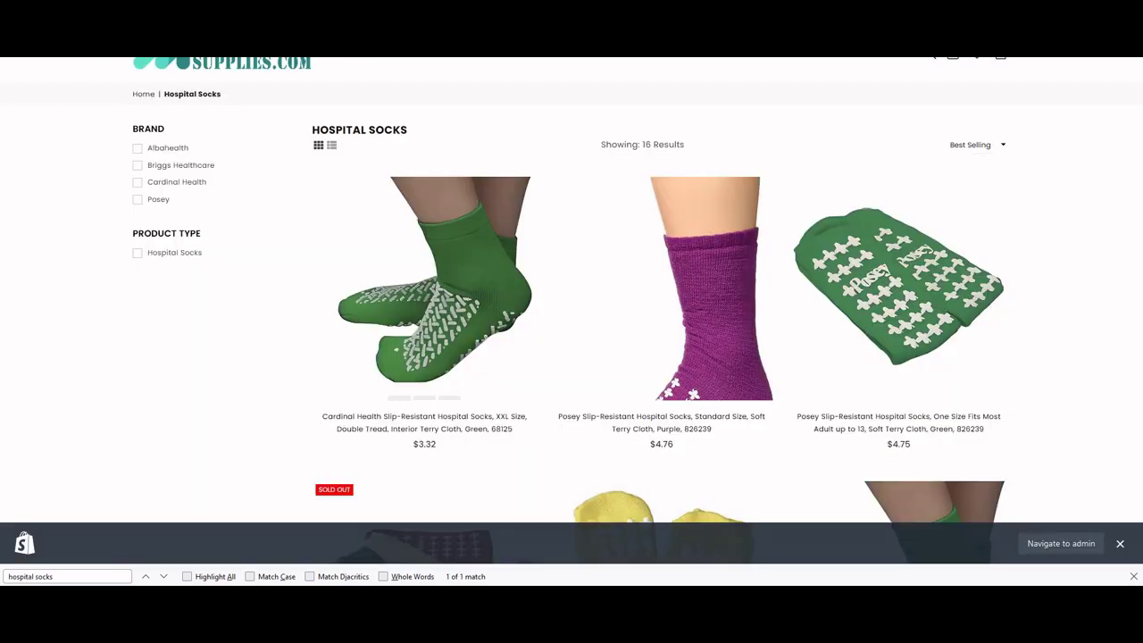
pyautogui.scroll(-5, 661, 268)
pyautogui.scroll(-10, 684, 246)
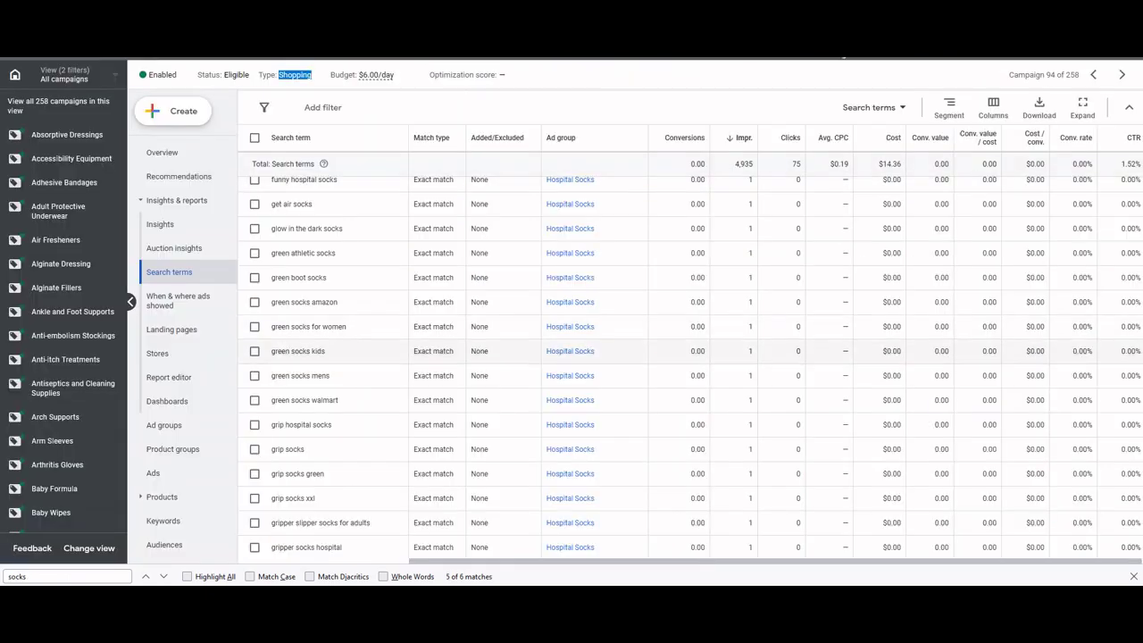
pyautogui.moveTo(1138, 410); pyautogui.dragTo(1139, 542)
pyautogui.scroll(-3, 571, 435)
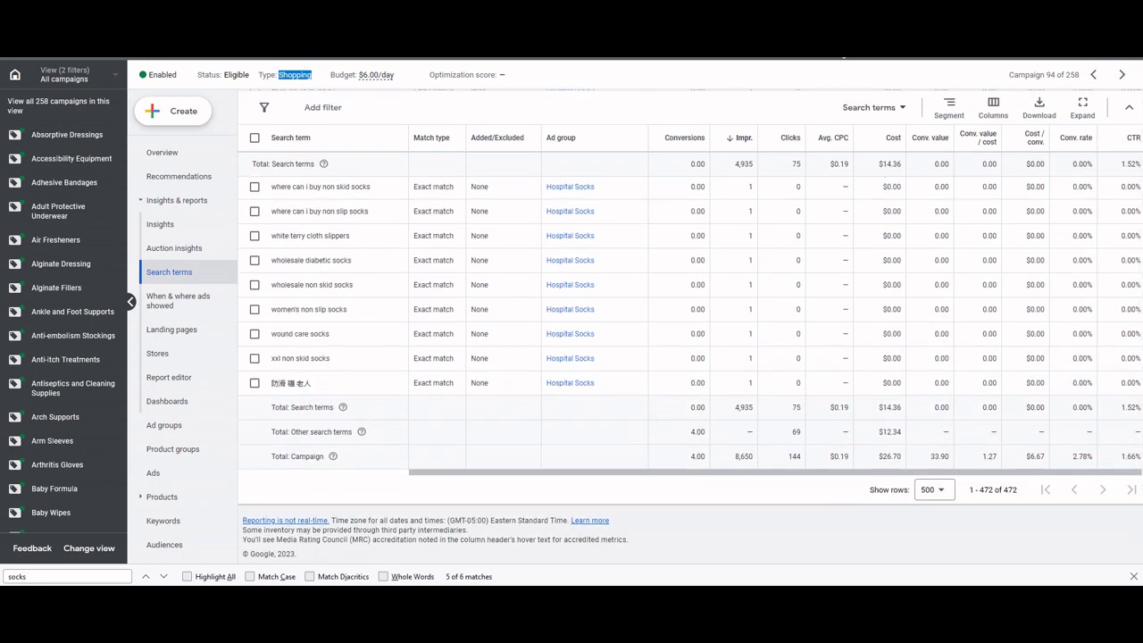
# Highlight the report's row count and translate its last search term, the Chinese one, in Google Translate.
pyautogui.moveTo(979, 489); pyautogui.dragTo(1017, 489)
pyautogui.click(1016, 489)
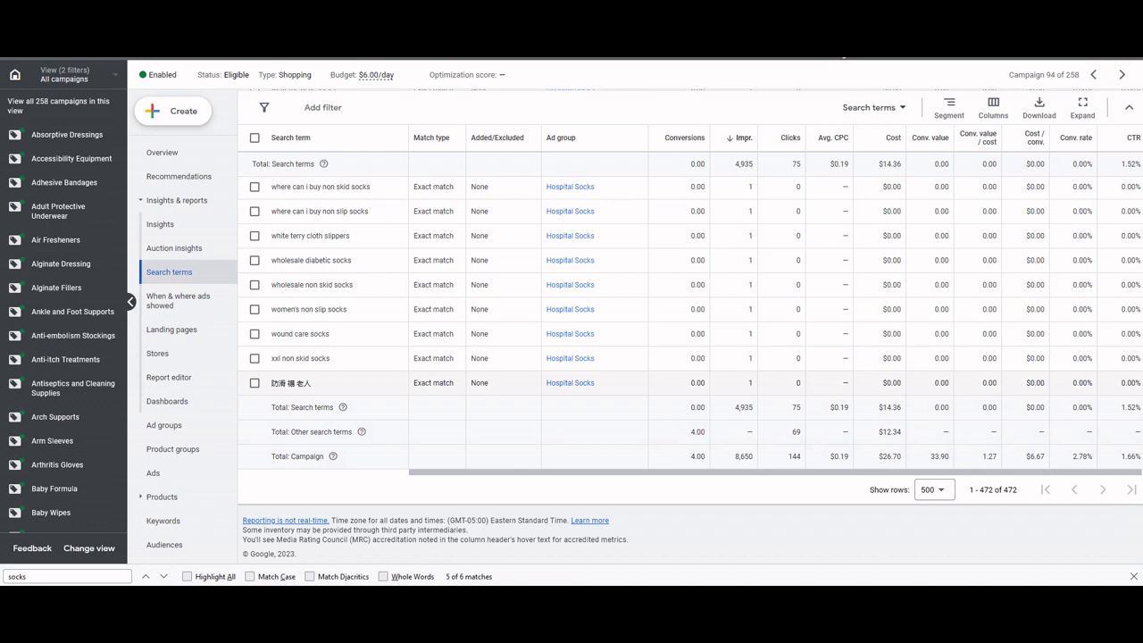
pyautogui.moveTo(311, 383); pyautogui.dragTo(271, 383)
pyautogui.hotkey('ctrl', 't')
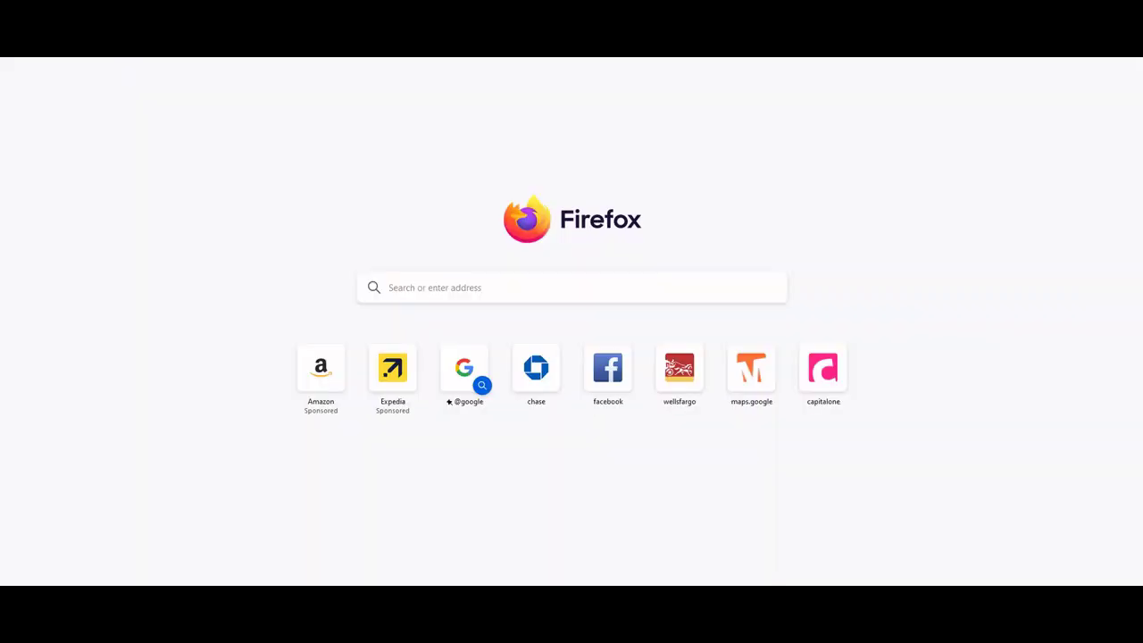
pyautogui.write('tra')
pyautogui.press('Return')
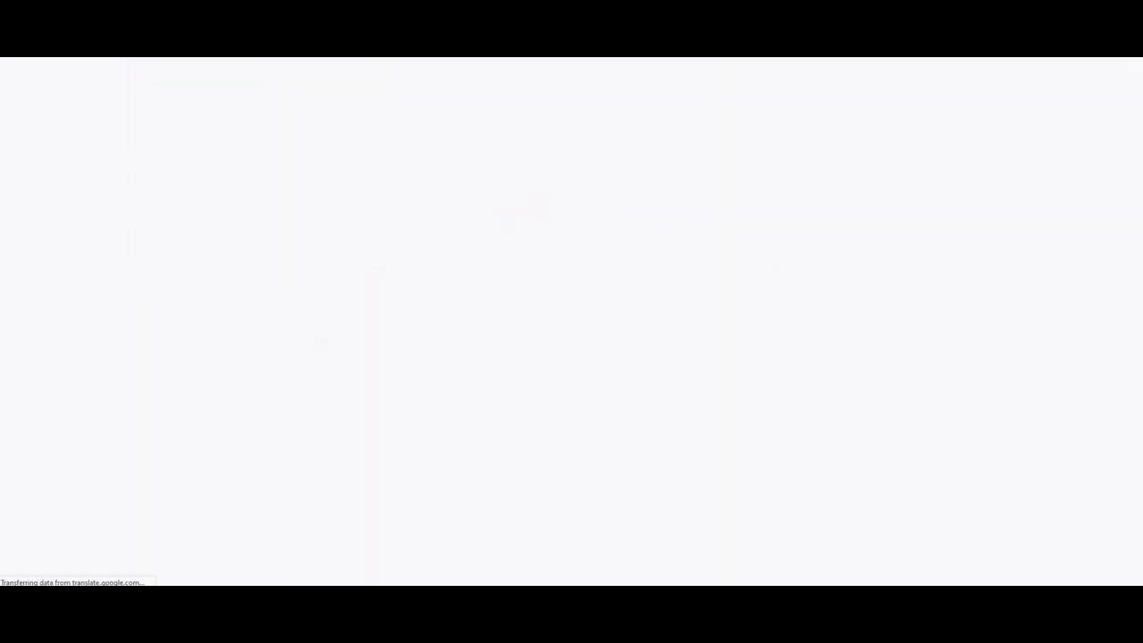
pyautogui.hotkey('ctrl', 'shift', 'Tab')
pyautogui.hotkey('ctrl', 'c')
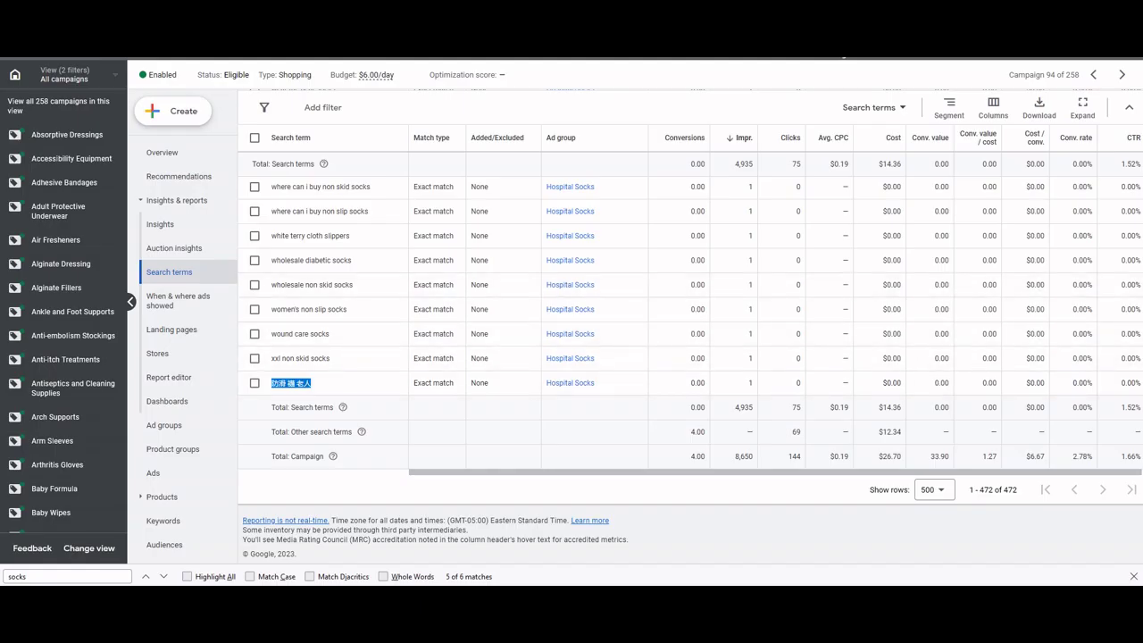
pyautogui.hotkey('ctrl', 'Tab')
pyautogui.hotkey('ctrl', 'v')
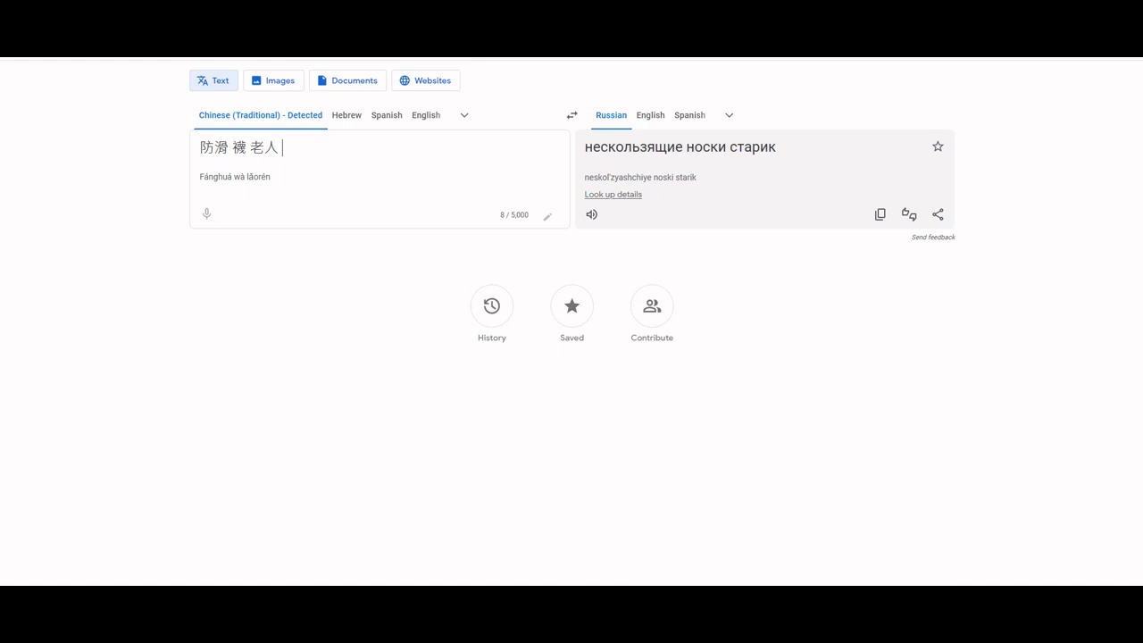
pyautogui.hotkey('ctrl', 'Tab')
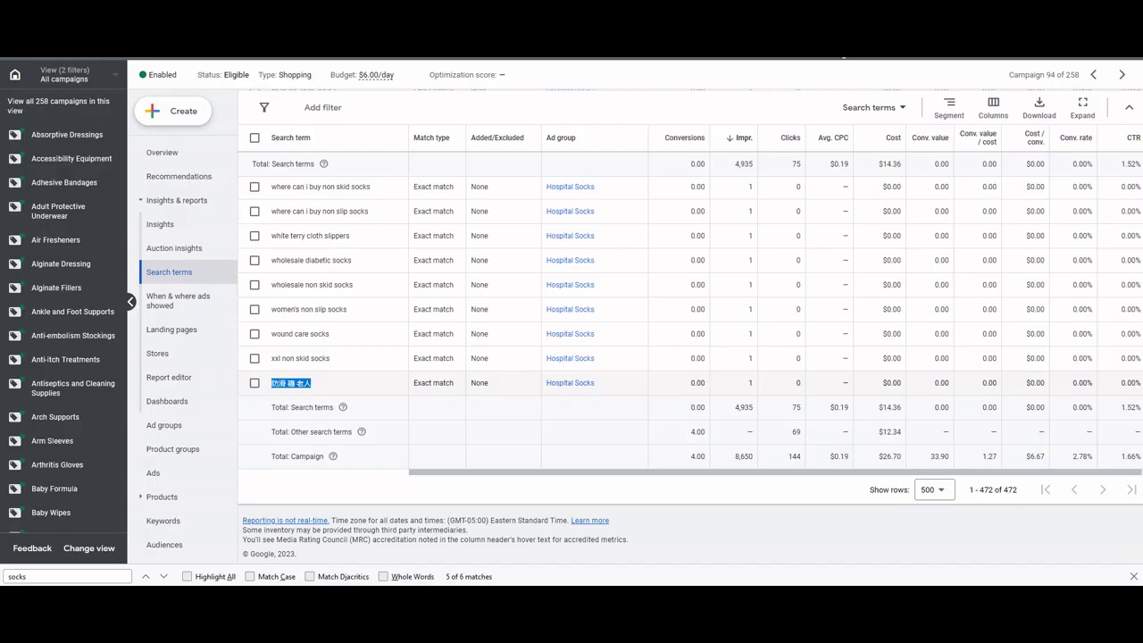
pyautogui.hotkey('alt', 'Tab')
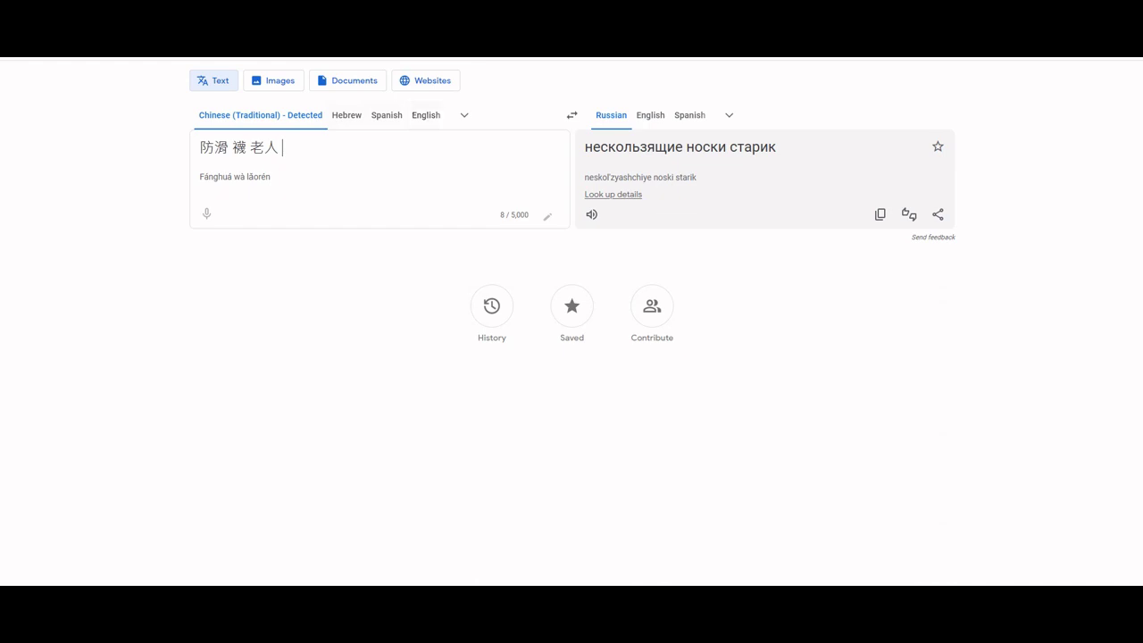
pyautogui.hotkey('ctrl', 'Tab')
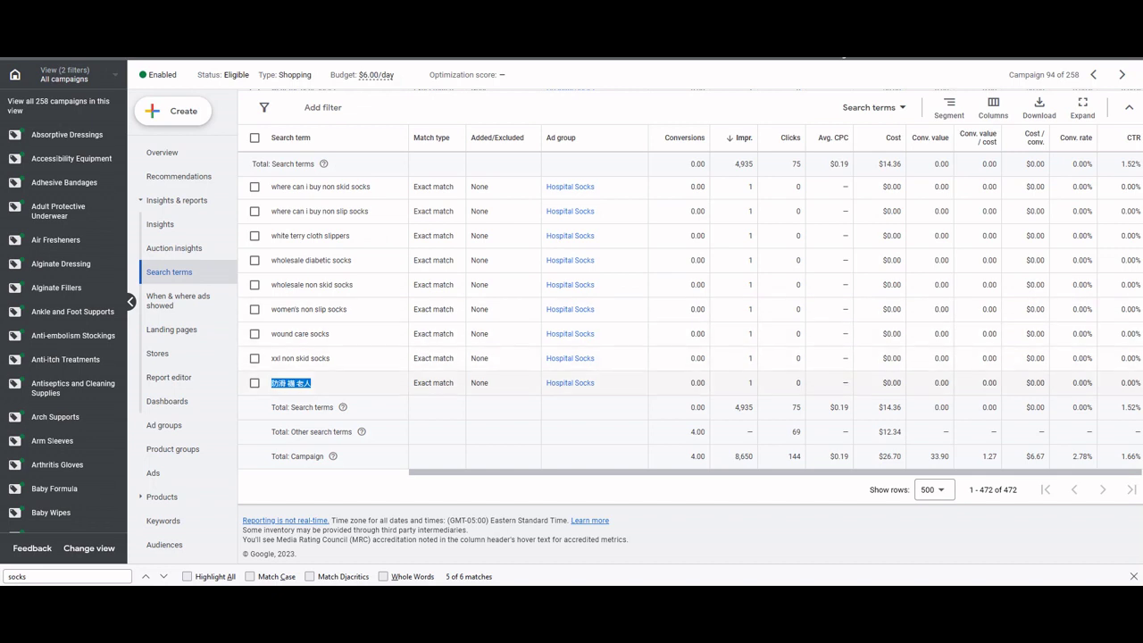
# Highlight the search term "wholesale diabetic socks" and compare it with the products in the store's Hospital Socks collection.
pyautogui.scroll(2, 688, 339)
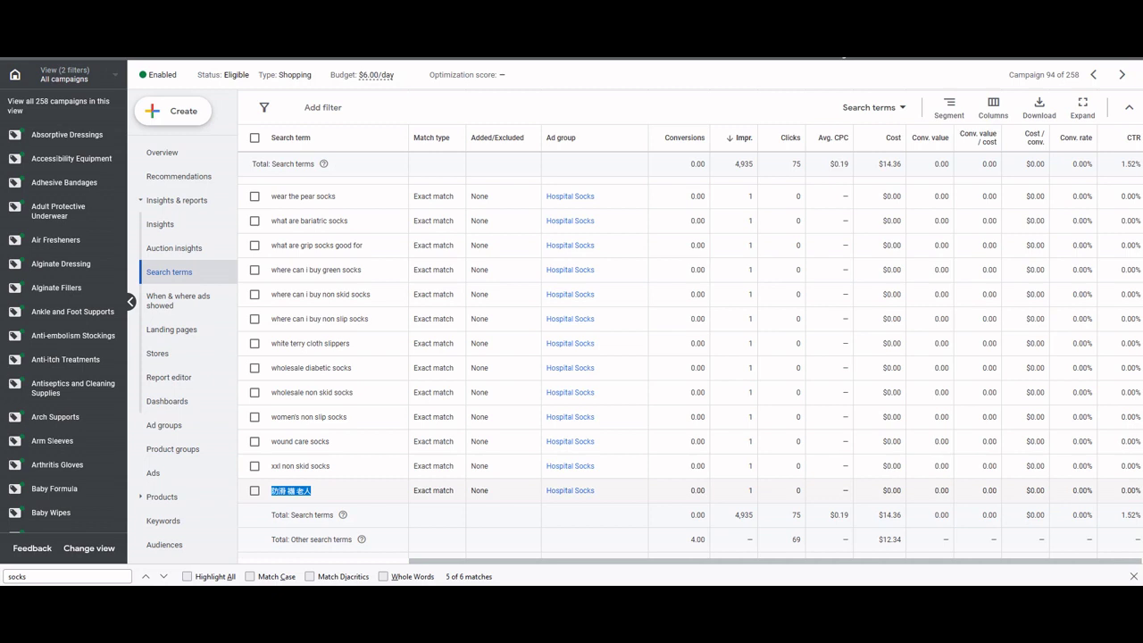
pyautogui.click(291, 490)
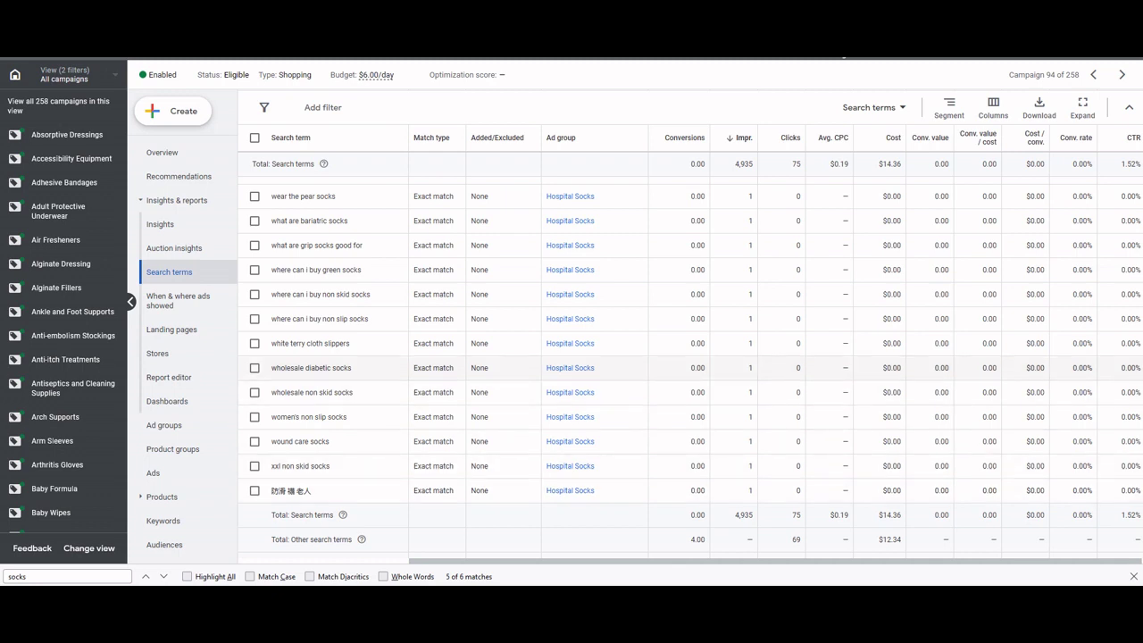
pyautogui.moveTo(271, 368)
pyautogui.mouseDown()
pyautogui.moveTo(352, 368)
pyautogui.moveTo(271, 368)
pyautogui.mouseUp()
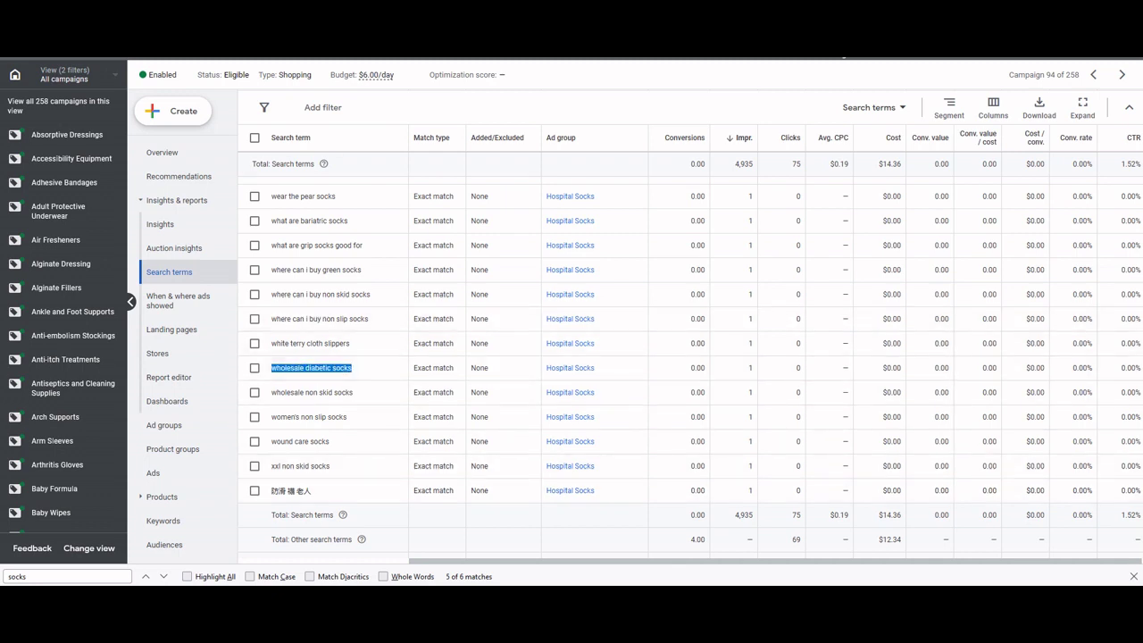
pyautogui.hotkey('ctrl', 'Tab')
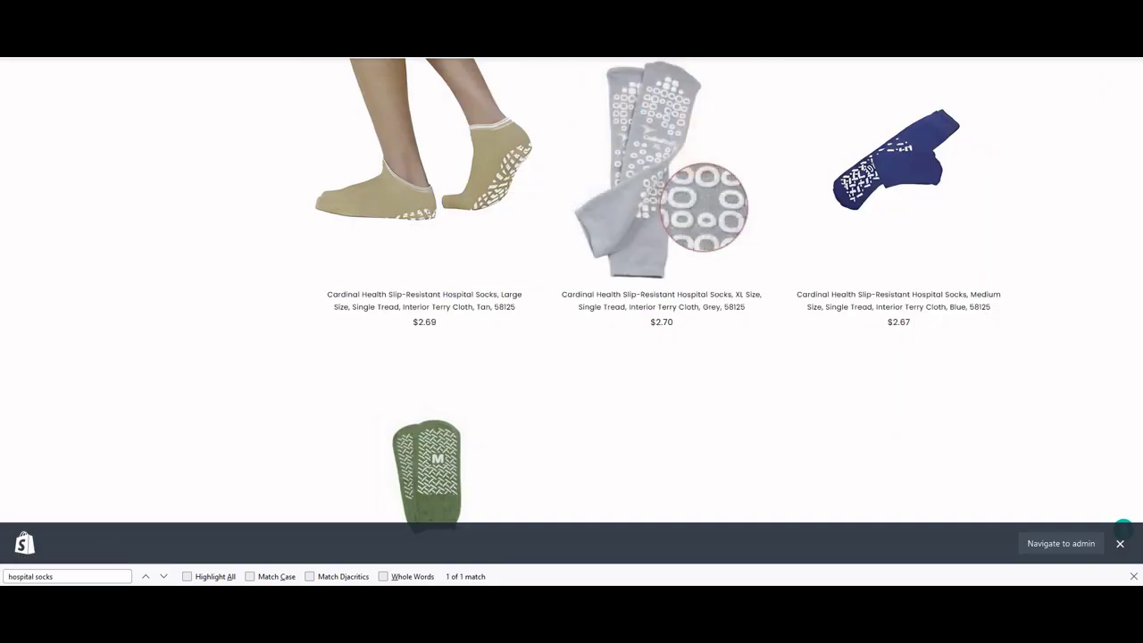
pyautogui.hotkey('ctrl', 'shift', 'Tab')
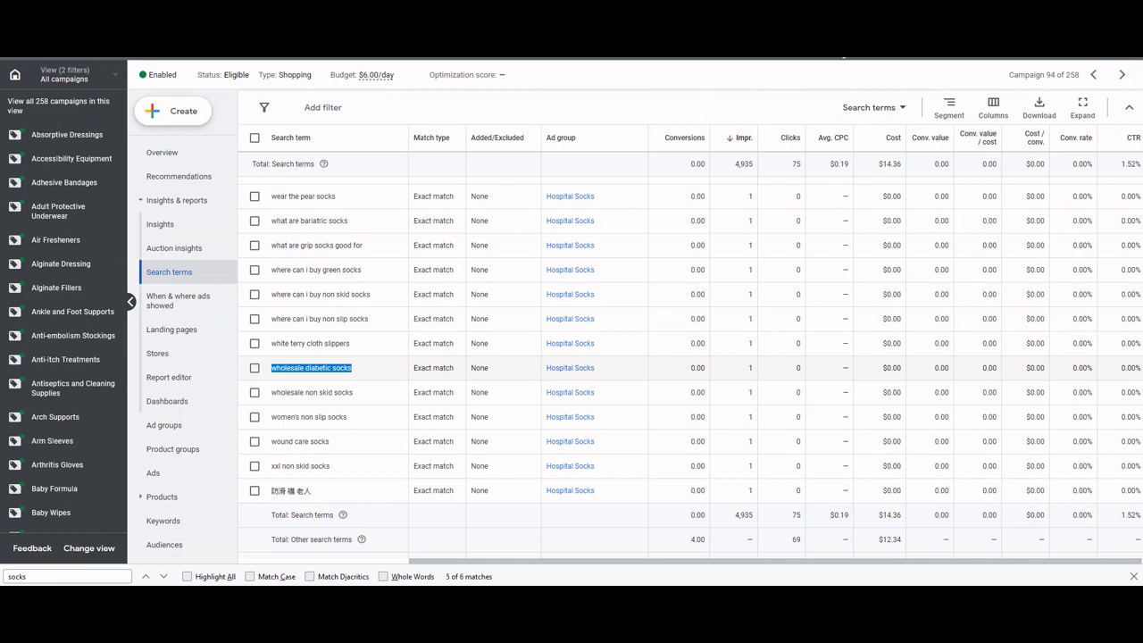
pyautogui.hotkey('ctrl', 'Tab')
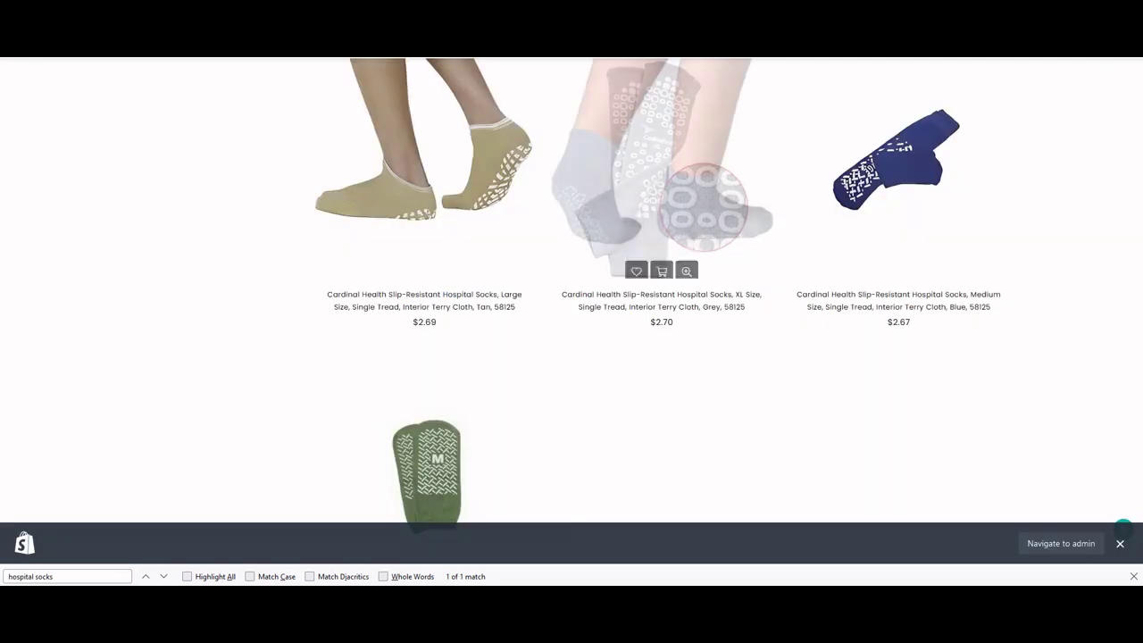
# Search the store's Collections page for "socks" up to the Diabetic Socks collection, and return to the Search terms report.
pyautogui.hotkey('alt', 'Left')
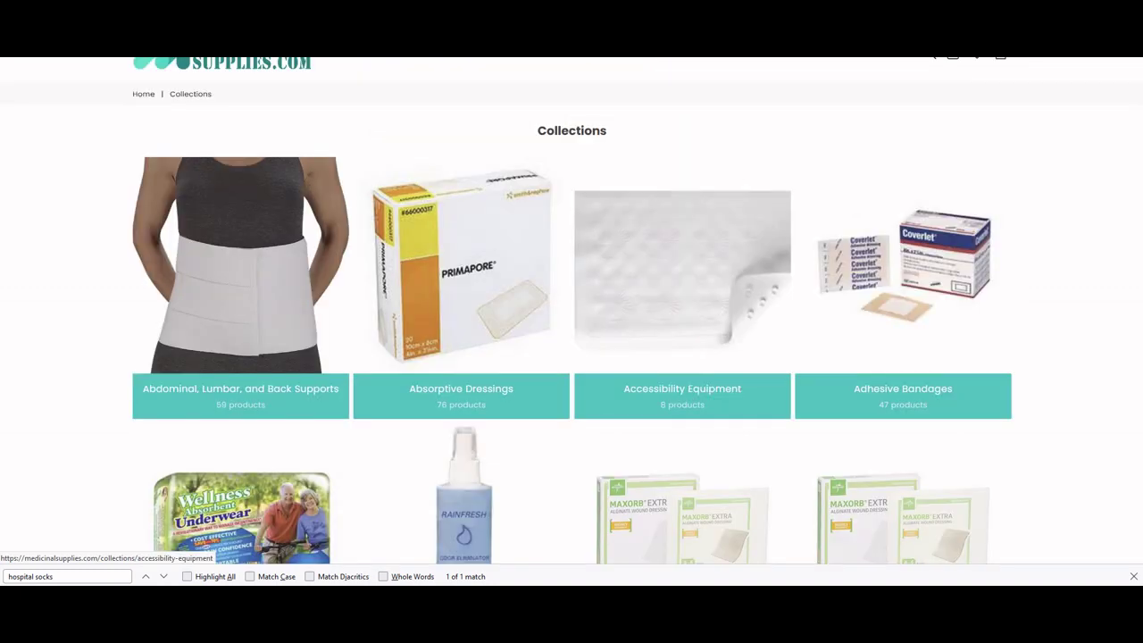
pyautogui.hotkey('ctrl', 'f')
pyautogui.write('socks')
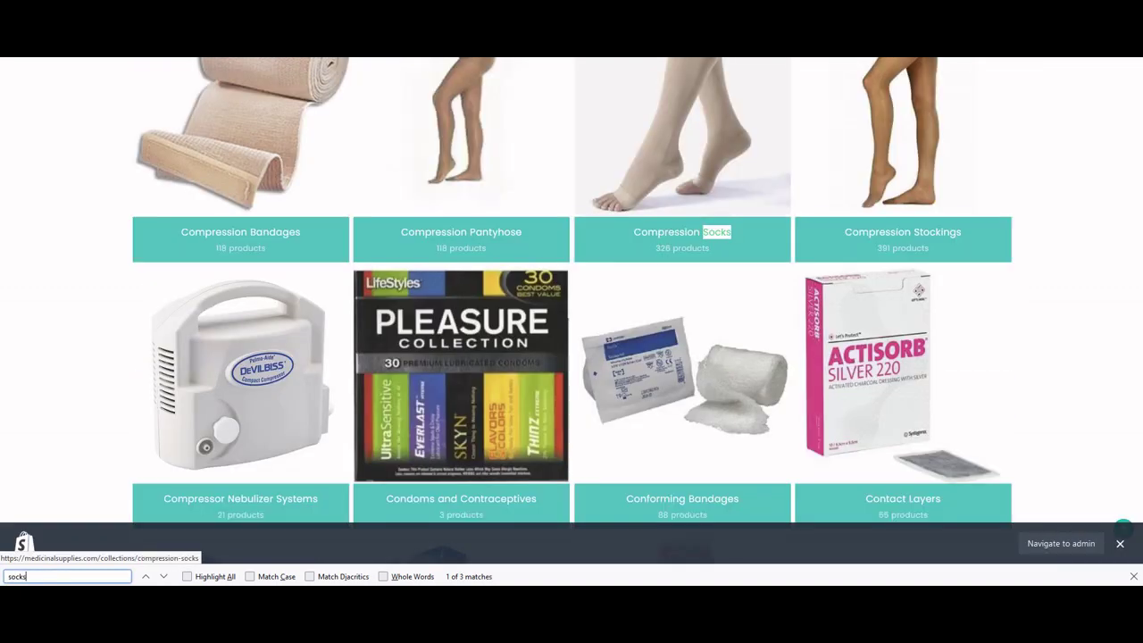
pyautogui.press('Return')
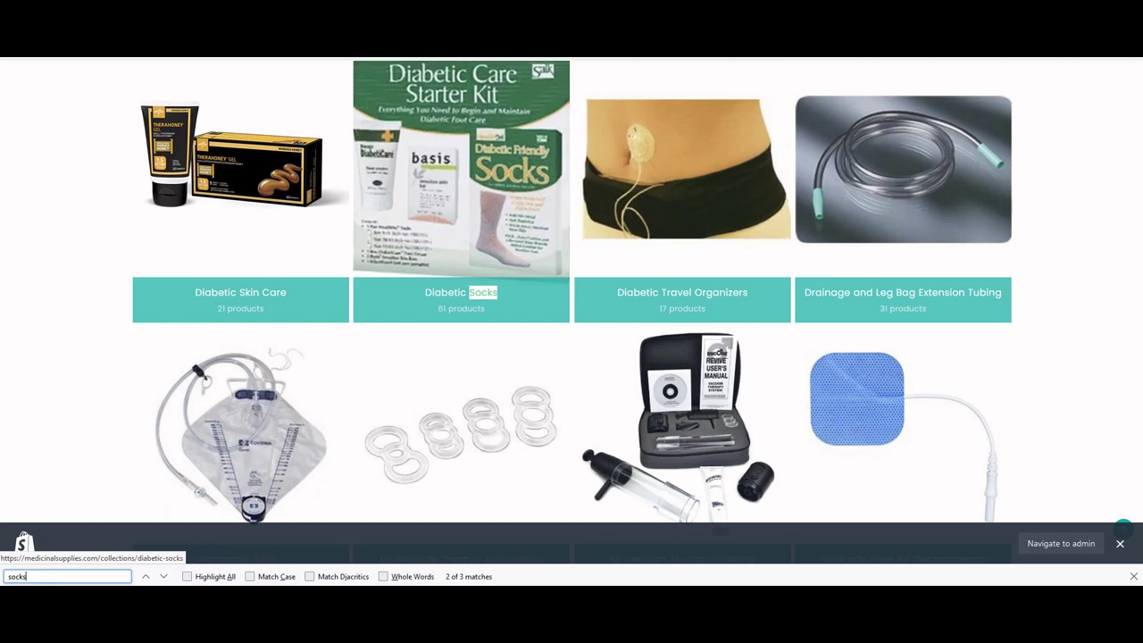
pyautogui.hotkey('ctrl', 'f')
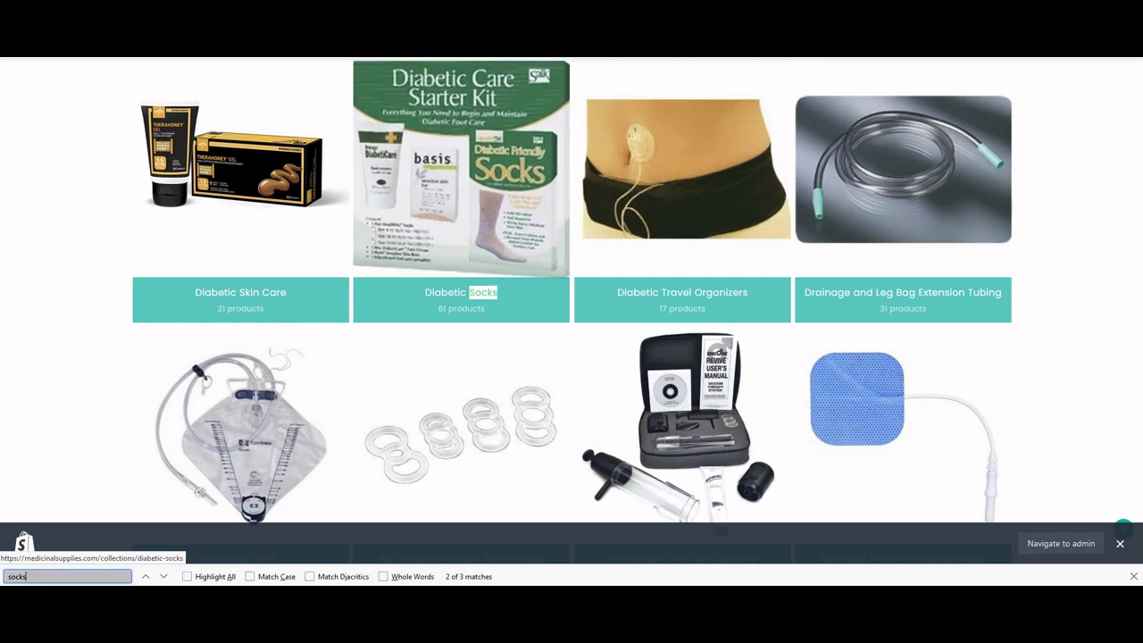
pyautogui.hotkey('ctrl', 'Tab')
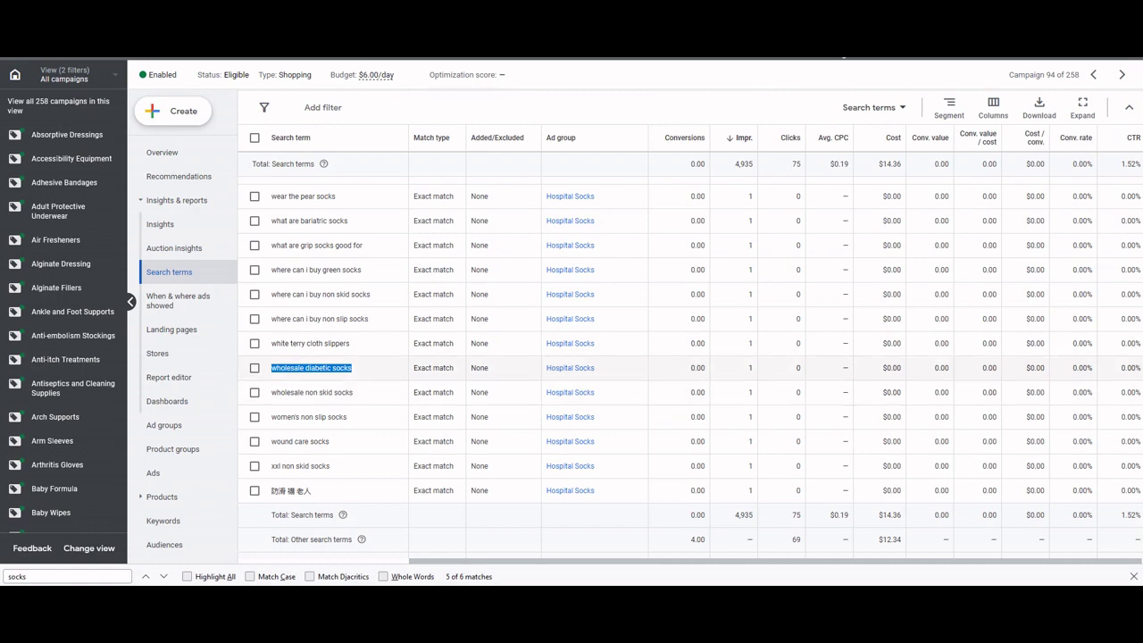
# Select the search term "wholesale diabetic socks" and choose to add it as a negative keyword at Campaign level.
pyautogui.click(255, 368)
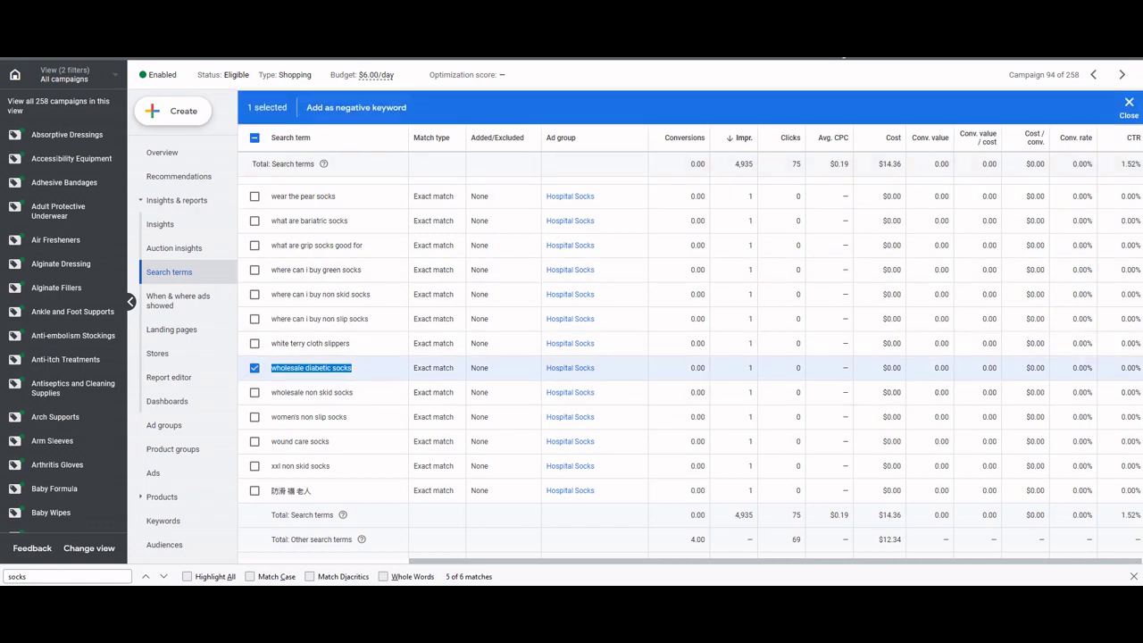
pyautogui.click(356, 107)
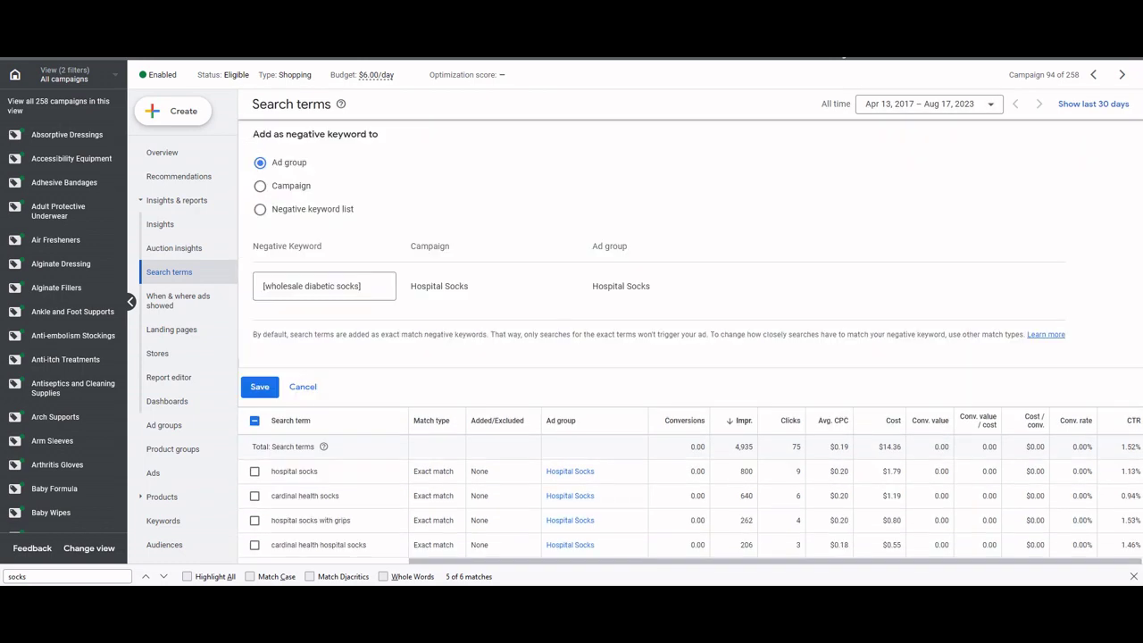
pyautogui.click(260, 185)
# Examine the bracketed exact-match format of the negative keyword [wholesale diabetic socks], highlighting its text and brackets.
pyautogui.click(361, 285)
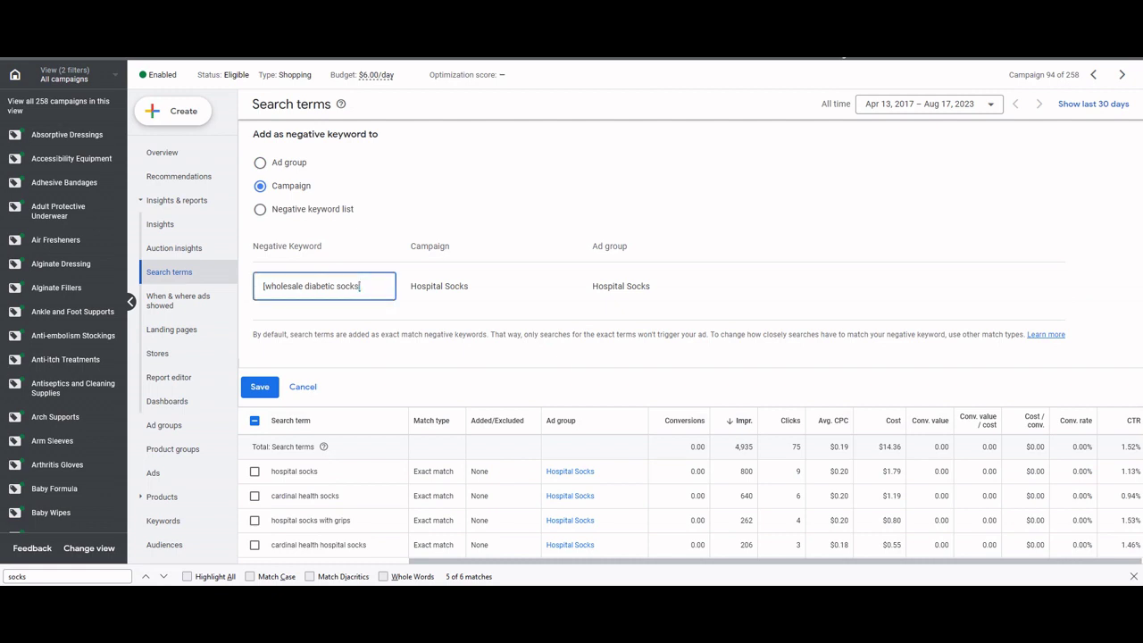
pyautogui.moveTo(263, 286)
pyautogui.mouseDown()
pyautogui.moveTo(359, 286)
pyautogui.moveTo(264, 285)
pyautogui.mouseUp()
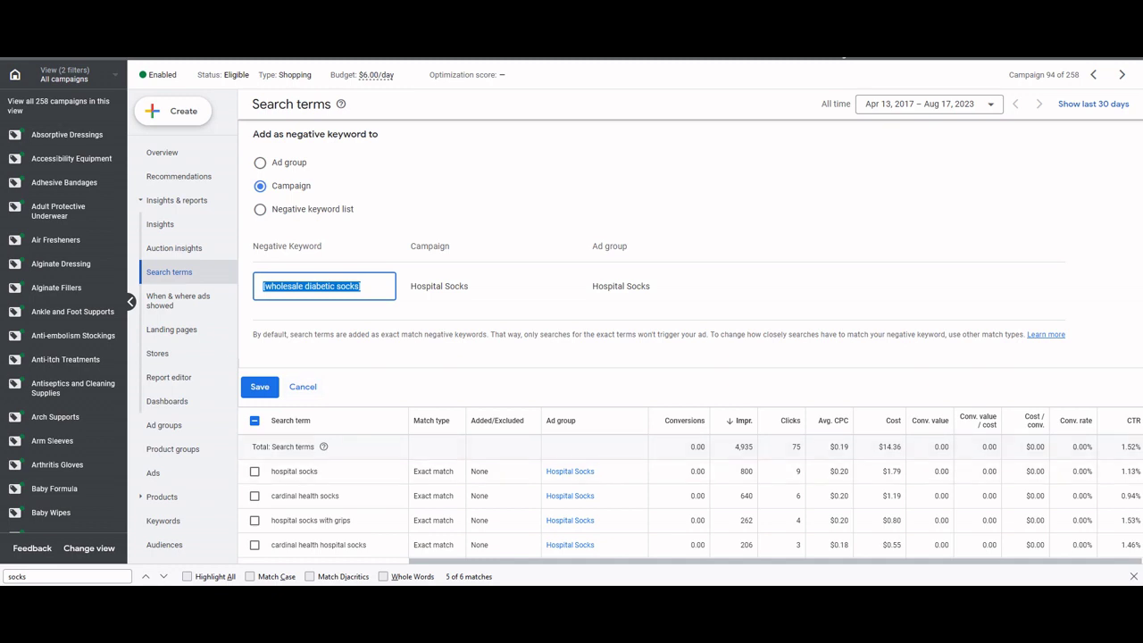
pyautogui.click(360, 285)
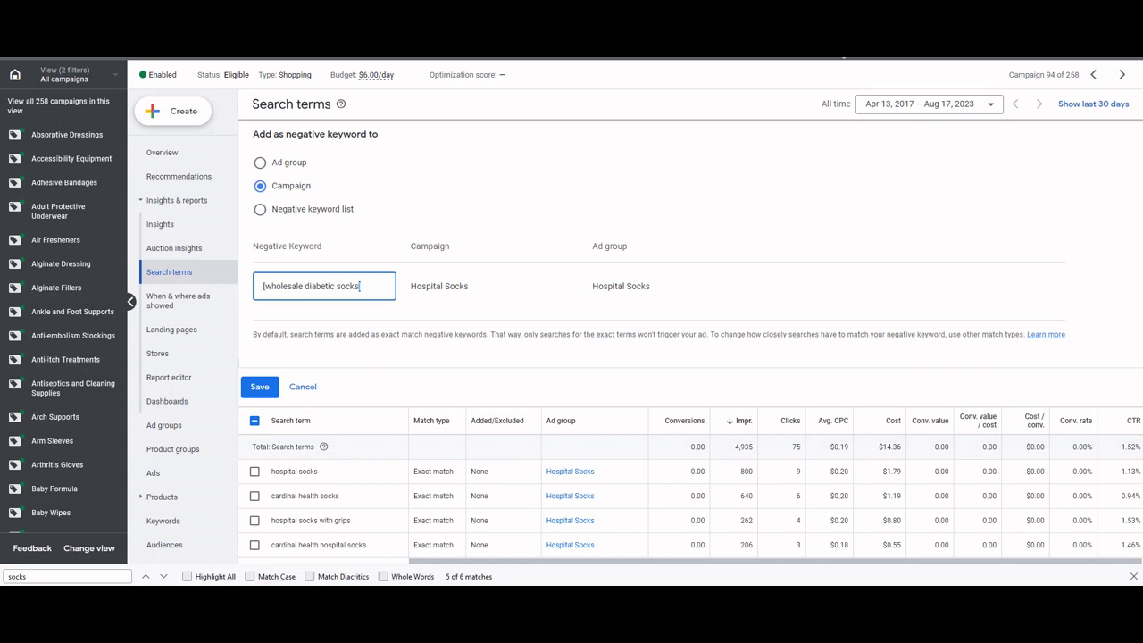
pyautogui.moveTo(360, 286); pyautogui.dragTo(264, 286)
pyautogui.click(287, 286)
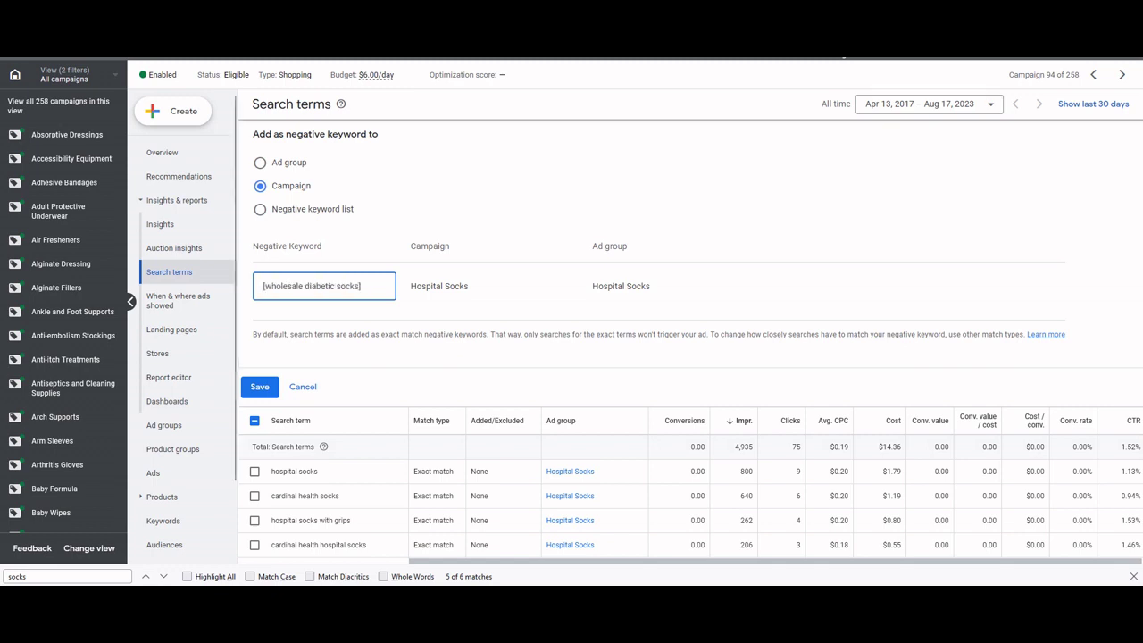
pyautogui.moveTo(361, 286); pyautogui.dragTo(272, 286)
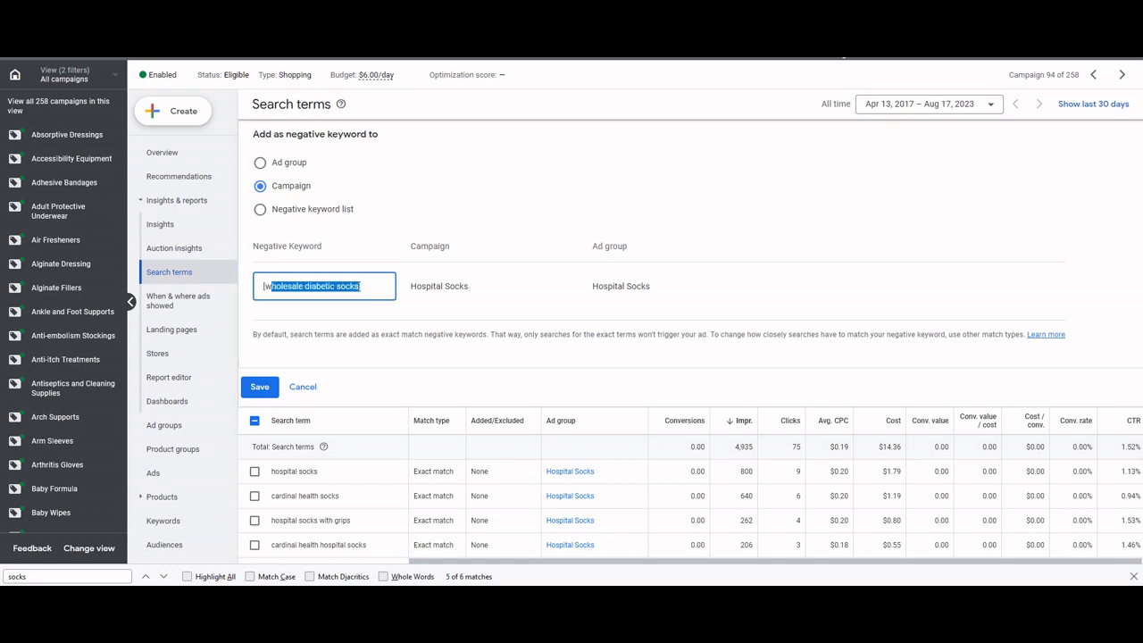
pyautogui.click(272, 286)
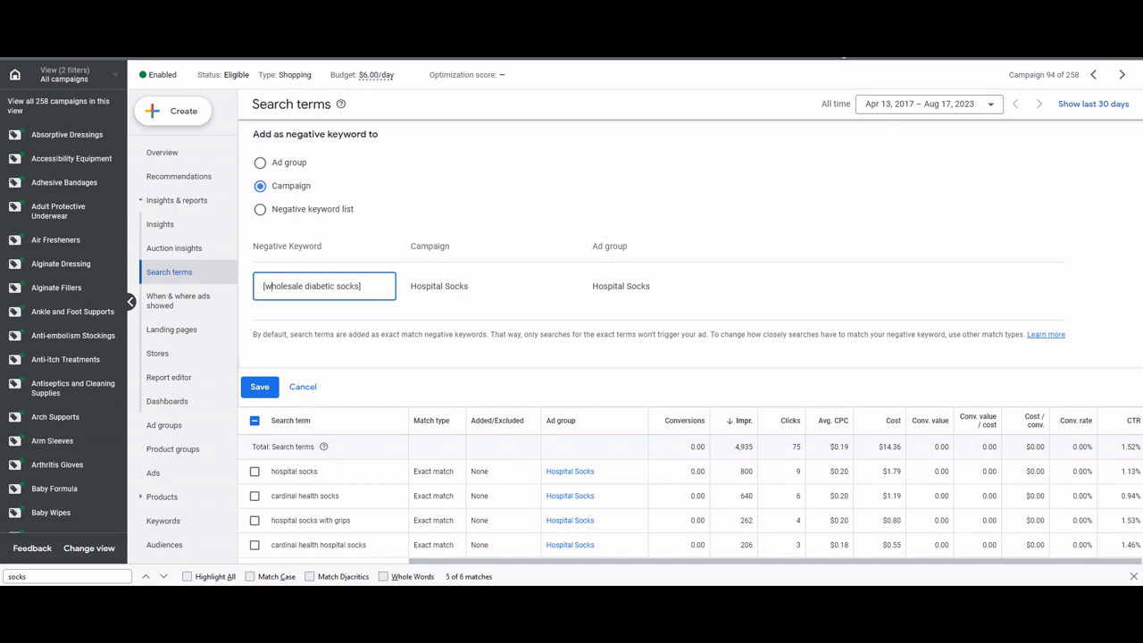
pyautogui.moveTo(265, 286)
pyautogui.mouseDown()
pyautogui.moveTo(360, 286)
pyautogui.moveTo(263, 285)
pyautogui.mouseUp()
pyautogui.click(359, 286)
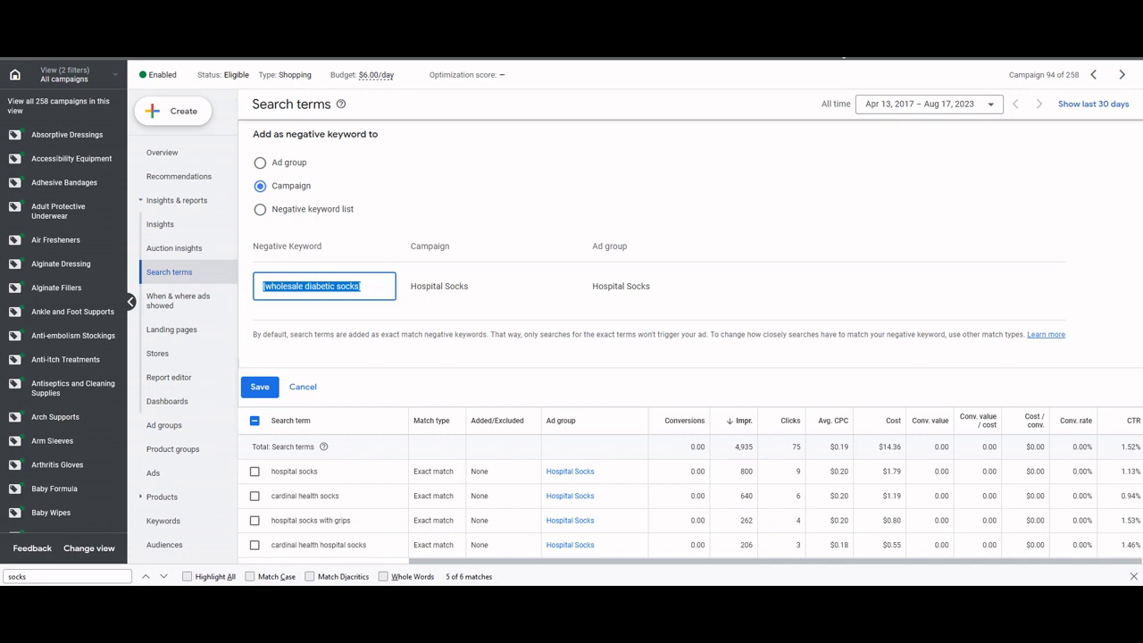
pyautogui.click(263, 285)
pyautogui.moveTo(360, 286); pyautogui.dragTo(263, 286)
pyautogui.click(360, 286)
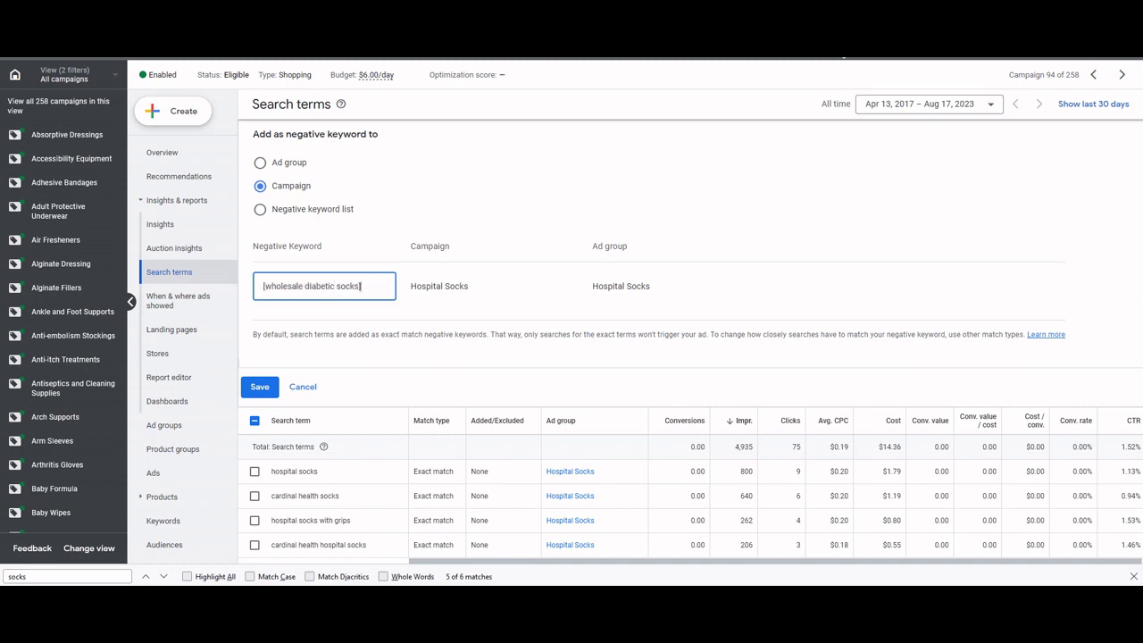
pyautogui.moveTo(360, 286); pyautogui.dragTo(264, 286)
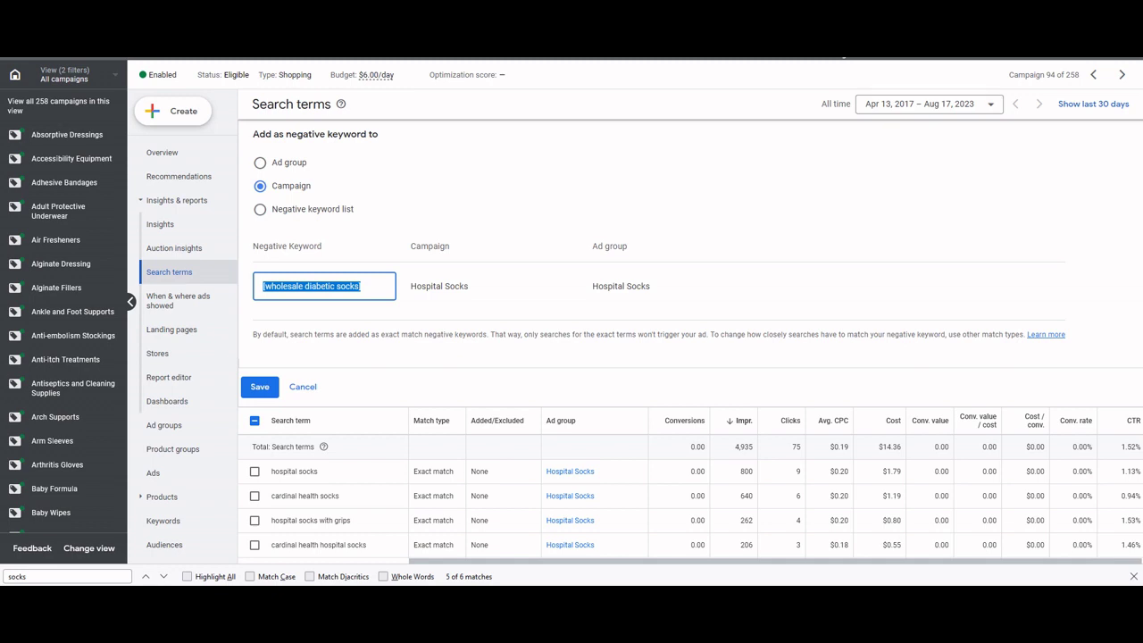
pyautogui.click(295, 286)
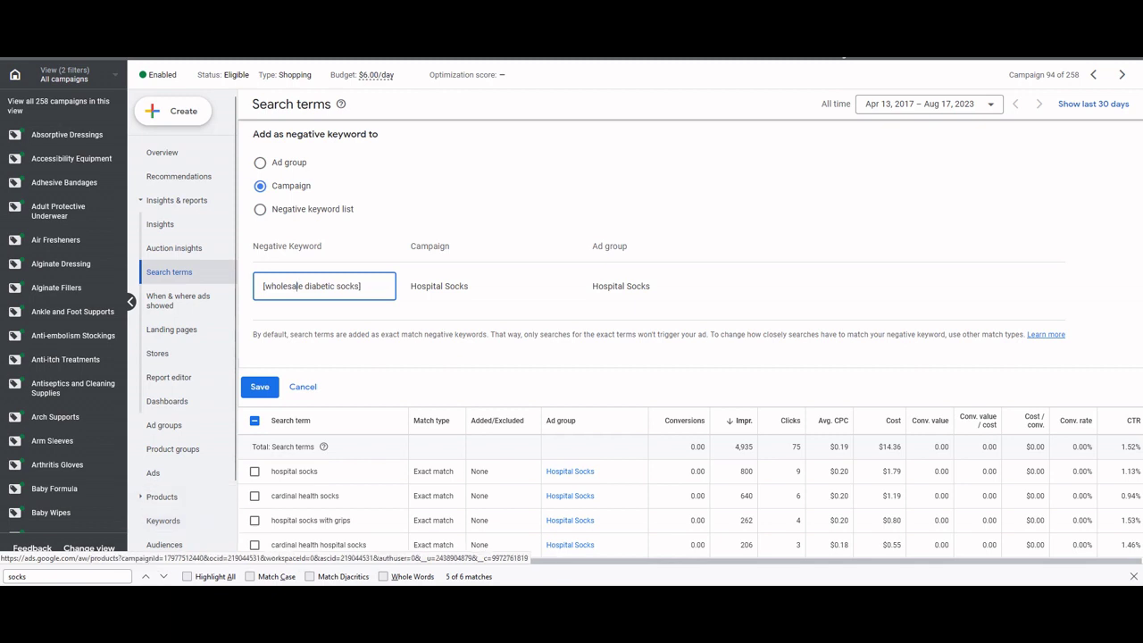
pyautogui.click(360, 285)
pyautogui.moveTo(282, 285); pyautogui.dragTo(264, 286)
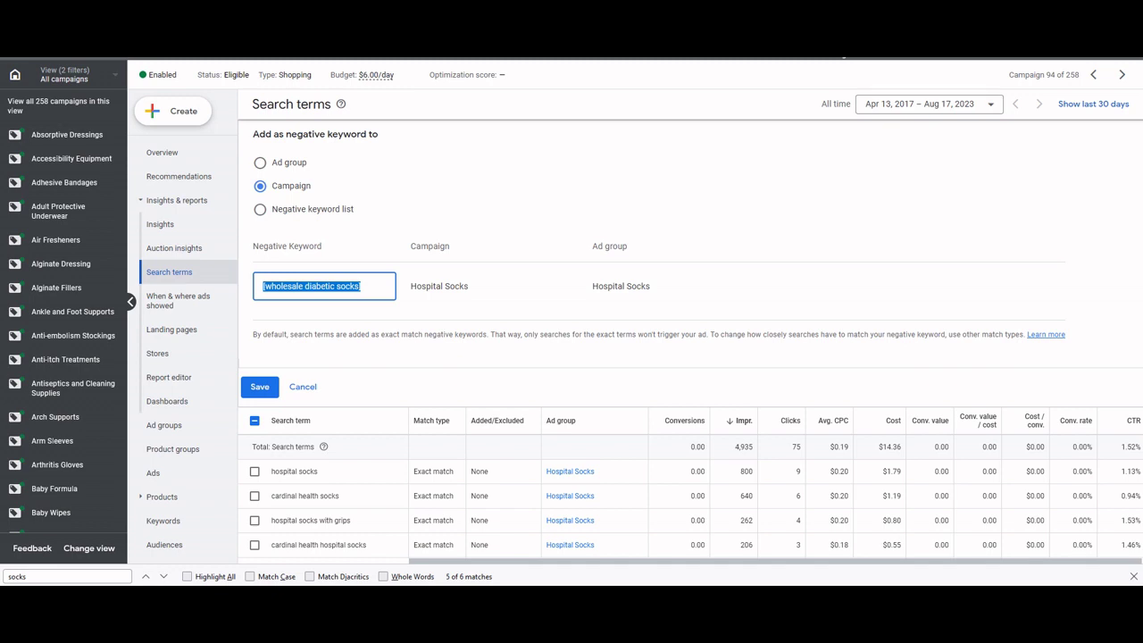
# Highlight the term inside the brackets and save [wholesale diabetic socks] as a negative keyword for the Hospital Socks campaign.
pyautogui.click(283, 286)
pyautogui.moveTo(264, 286); pyautogui.dragTo(360, 286)
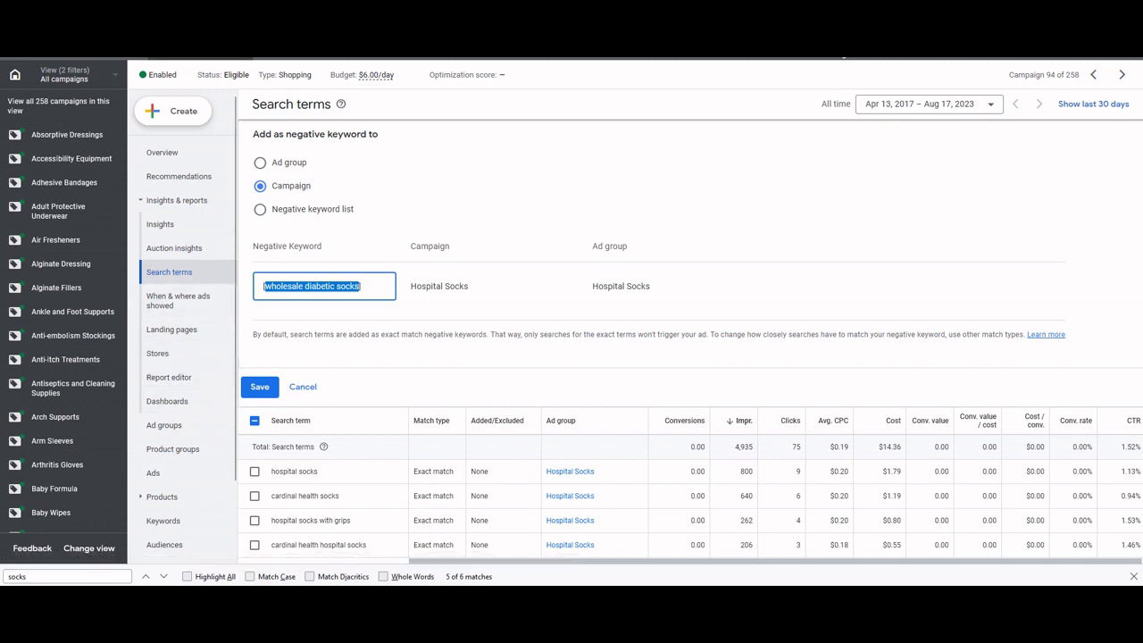
pyautogui.click(337, 286)
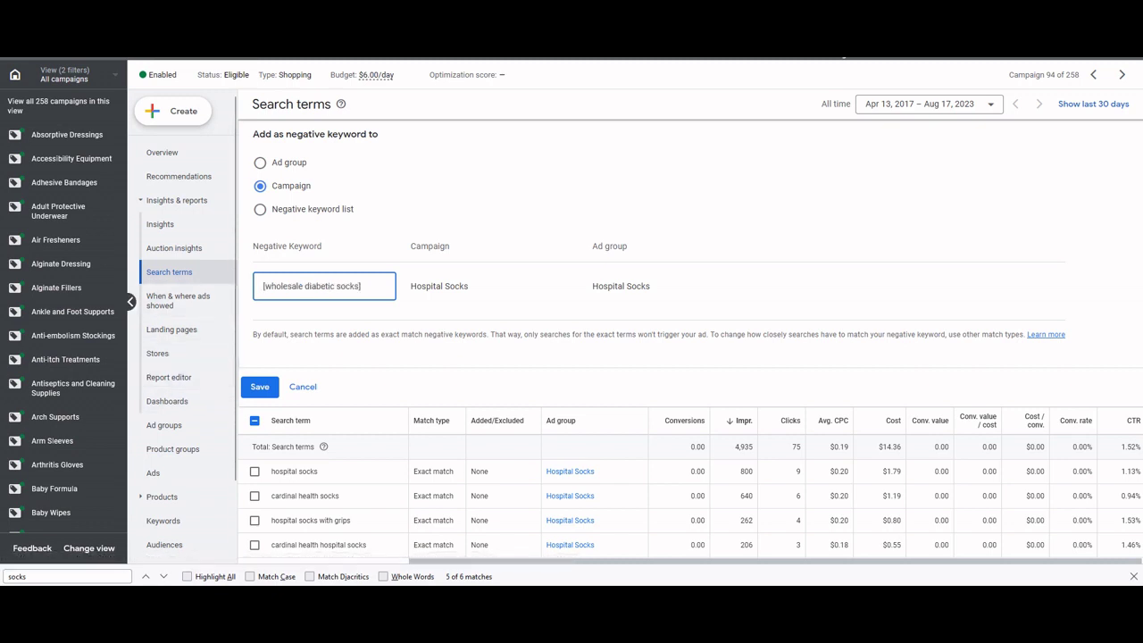
pyautogui.click(259, 386)
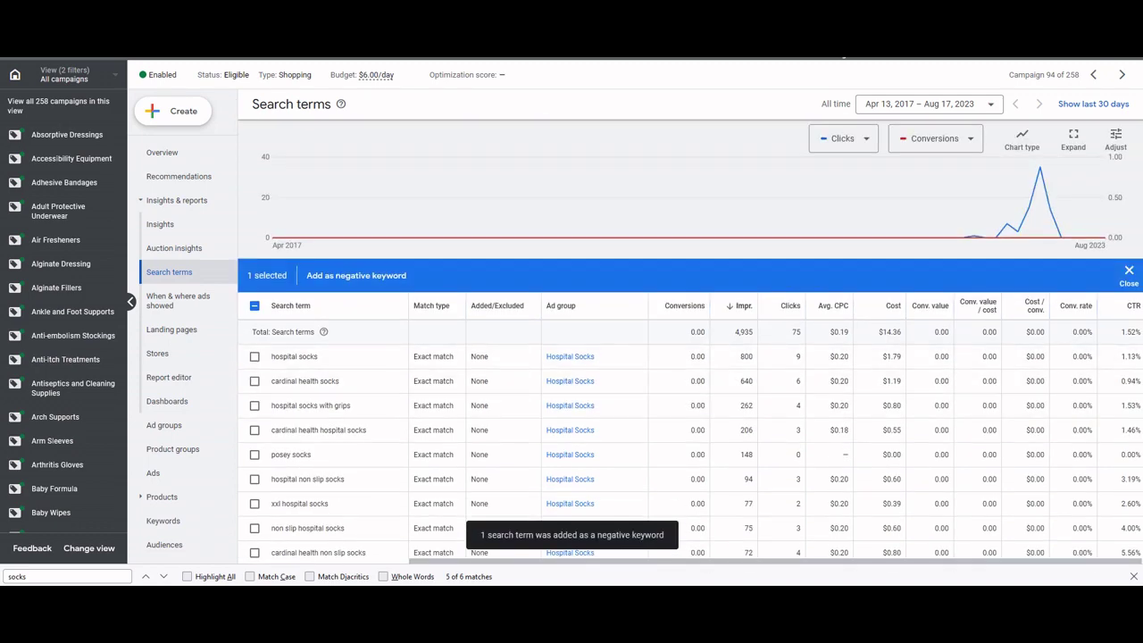
# Review the search terms down to the end of the report and highlight "wound care socks" as a term to assess.
pyautogui.scroll(-5, 690, 365)
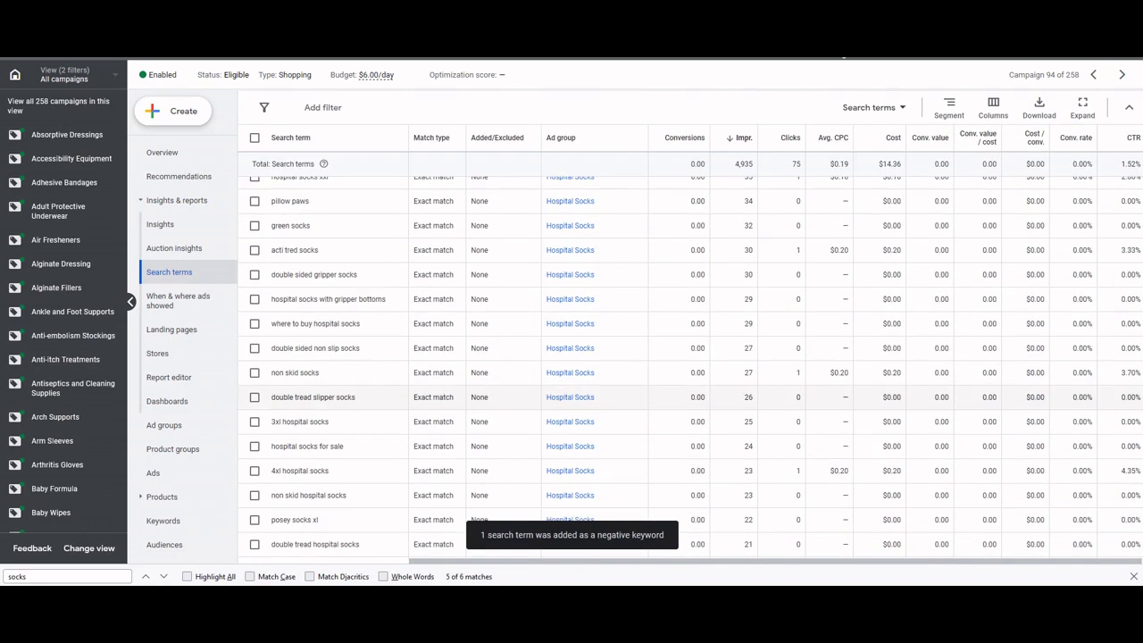
pyautogui.scroll(-10, 690, 364)
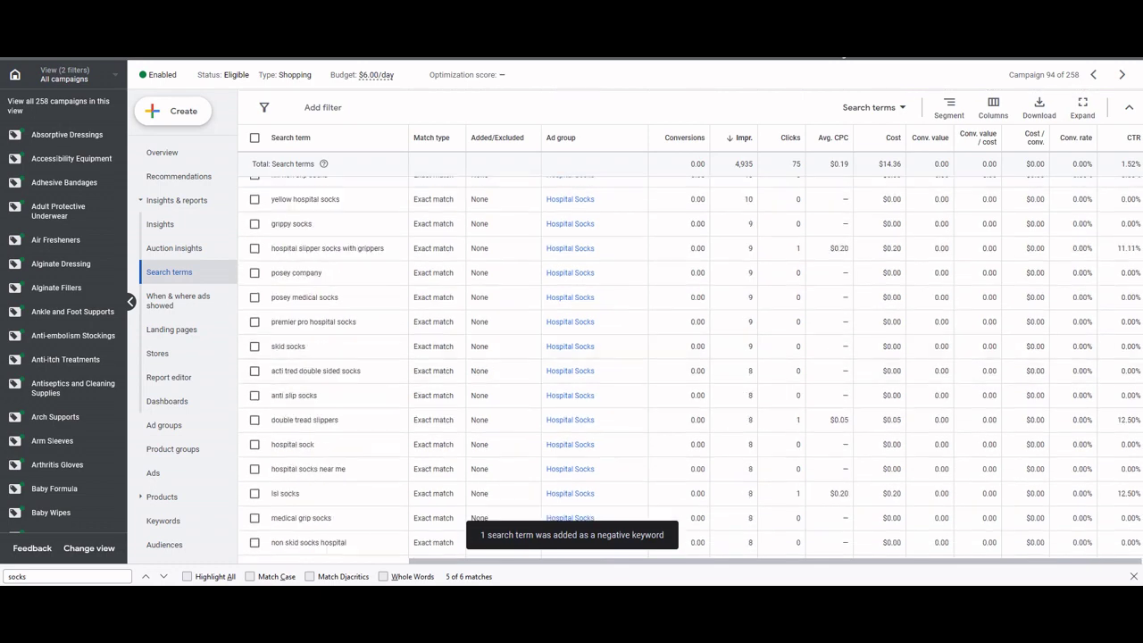
pyautogui.scroll(-10, 690, 364)
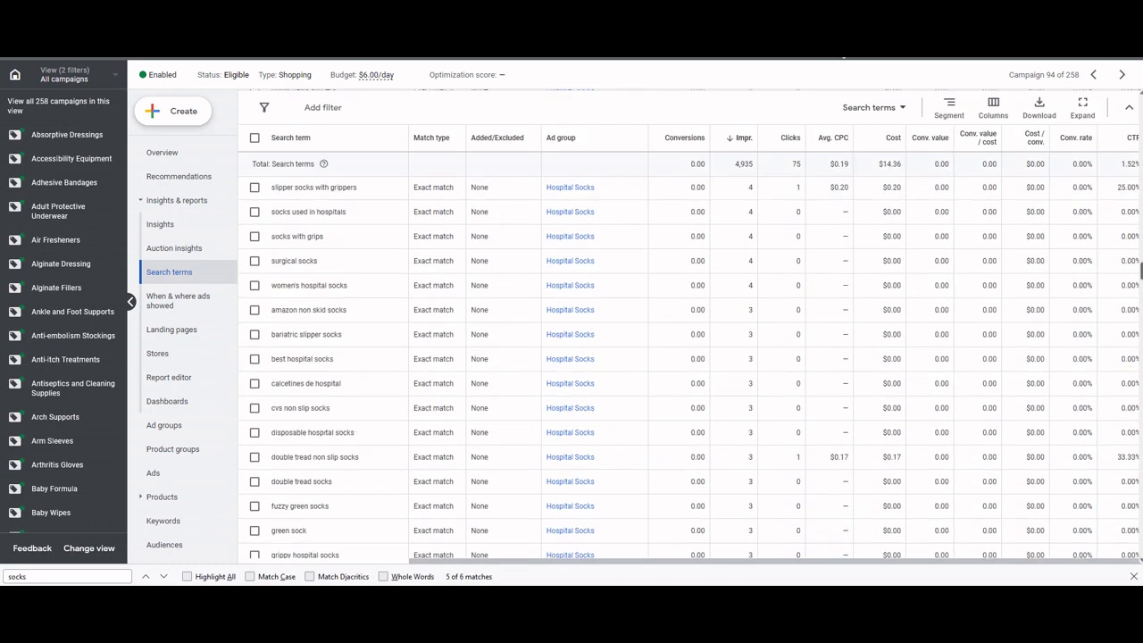
pyautogui.scroll(-10, 690, 364)
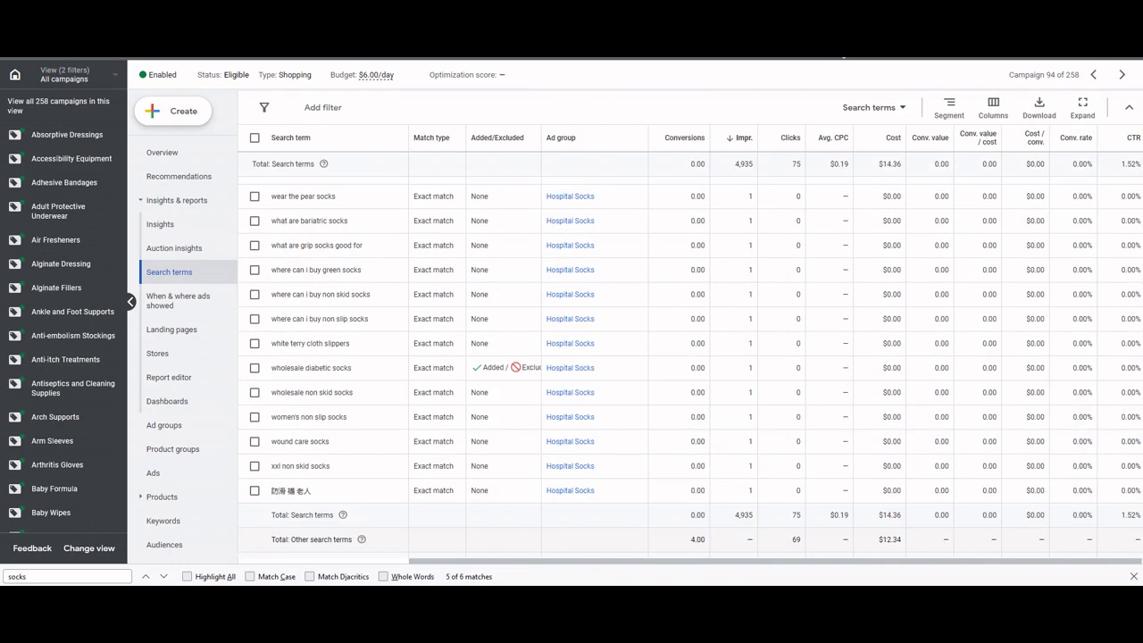
pyautogui.moveTo(330, 441)
pyautogui.mouseDown()
pyautogui.moveTo(272, 441)
pyautogui.moveTo(330, 441)
pyautogui.mouseUp()
pyautogui.click(300, 440)
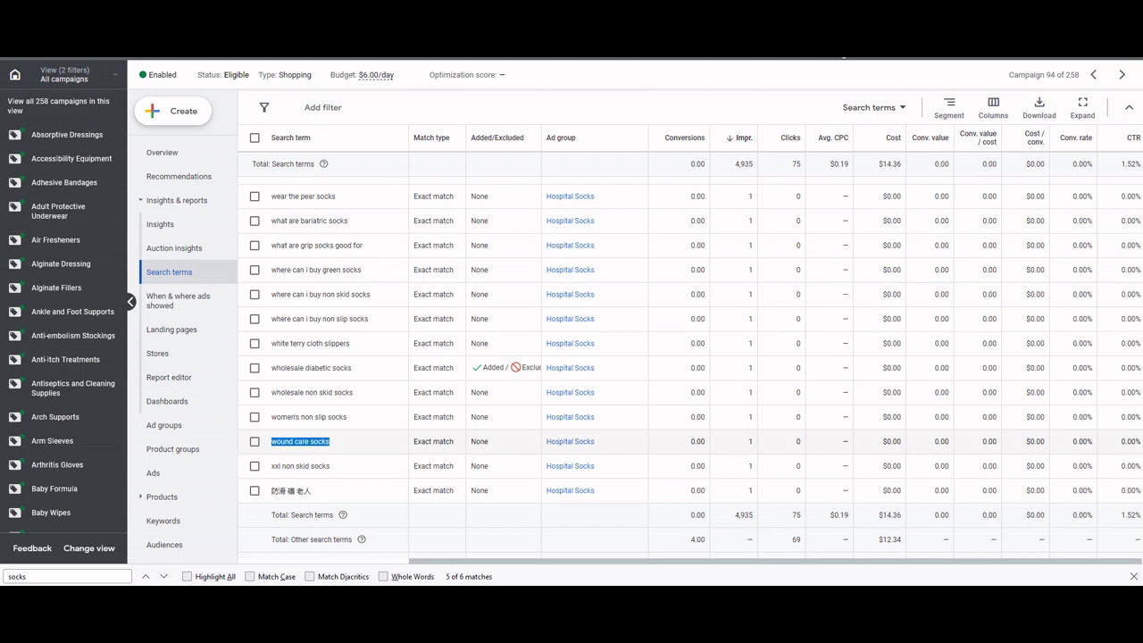
pyautogui.scroll(1, 690, 364)
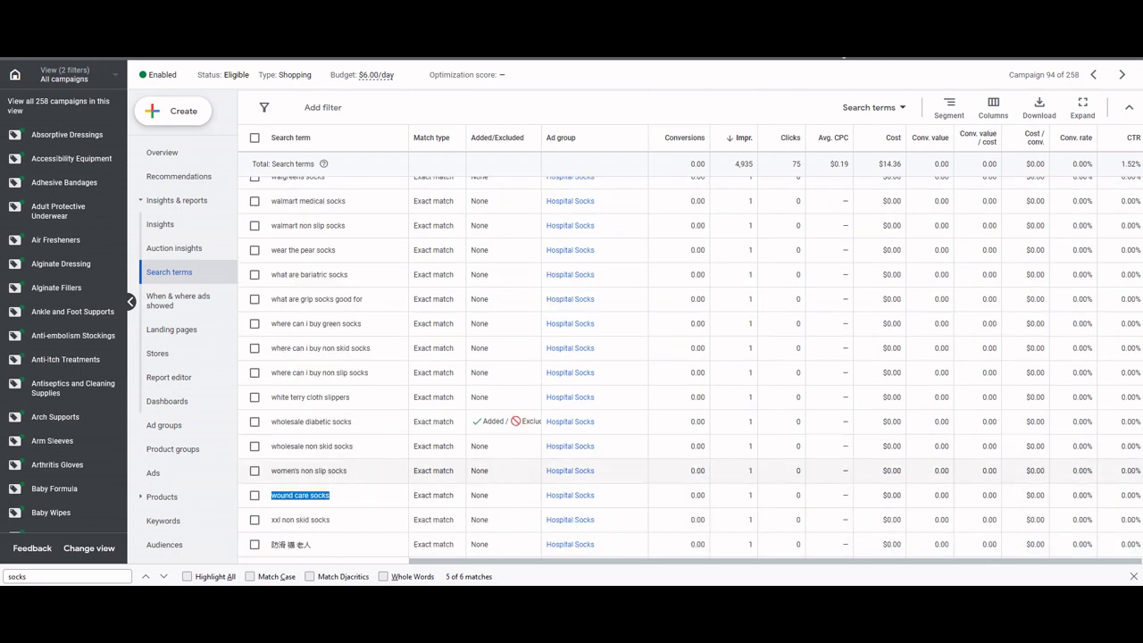
pyautogui.doubleClick(284, 495)
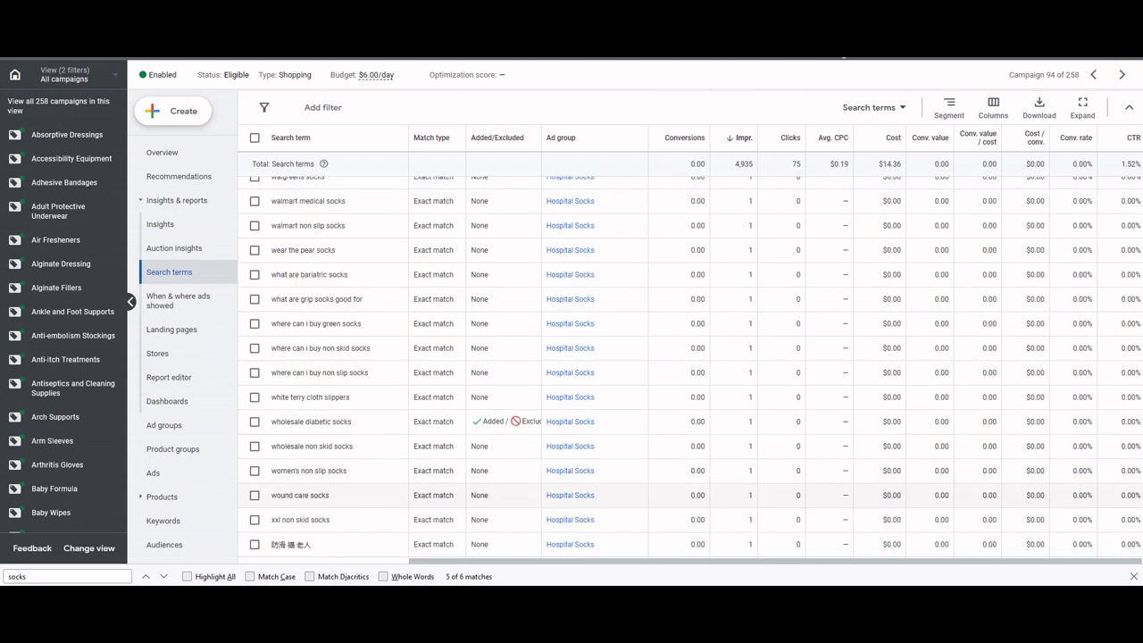
pyautogui.click(284, 495)
pyautogui.scroll(1, 690, 365)
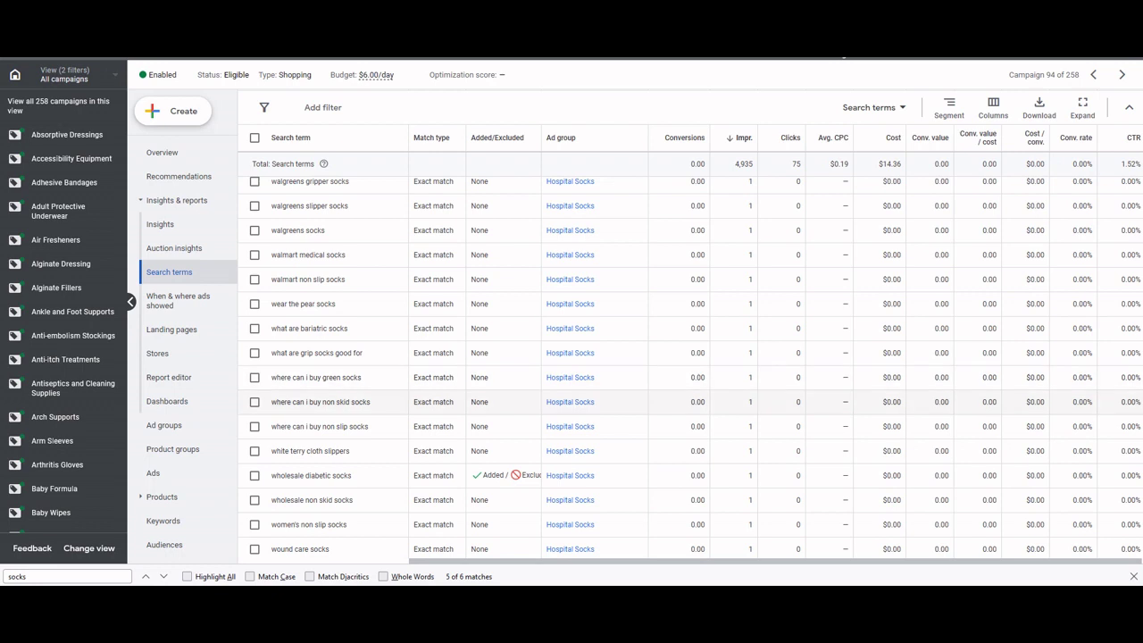
# Check the single-impression search terms further up the report, highlighting "wear the pear socks" for assessment.
pyautogui.scroll(3, 690, 402)
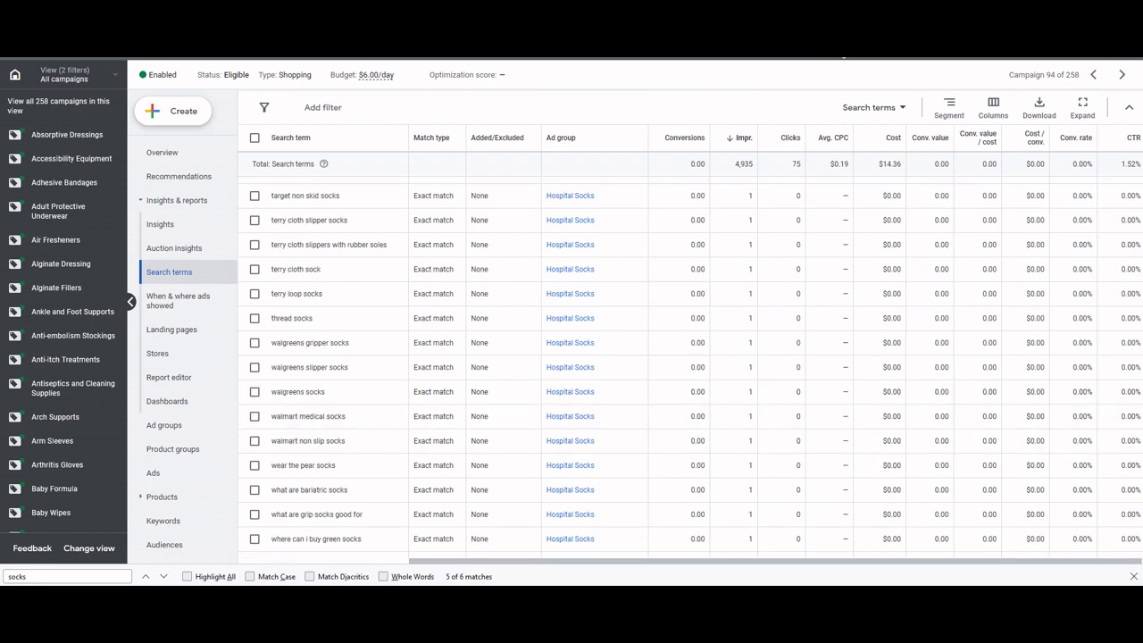
pyautogui.moveTo(336, 465); pyautogui.dragTo(276, 465)
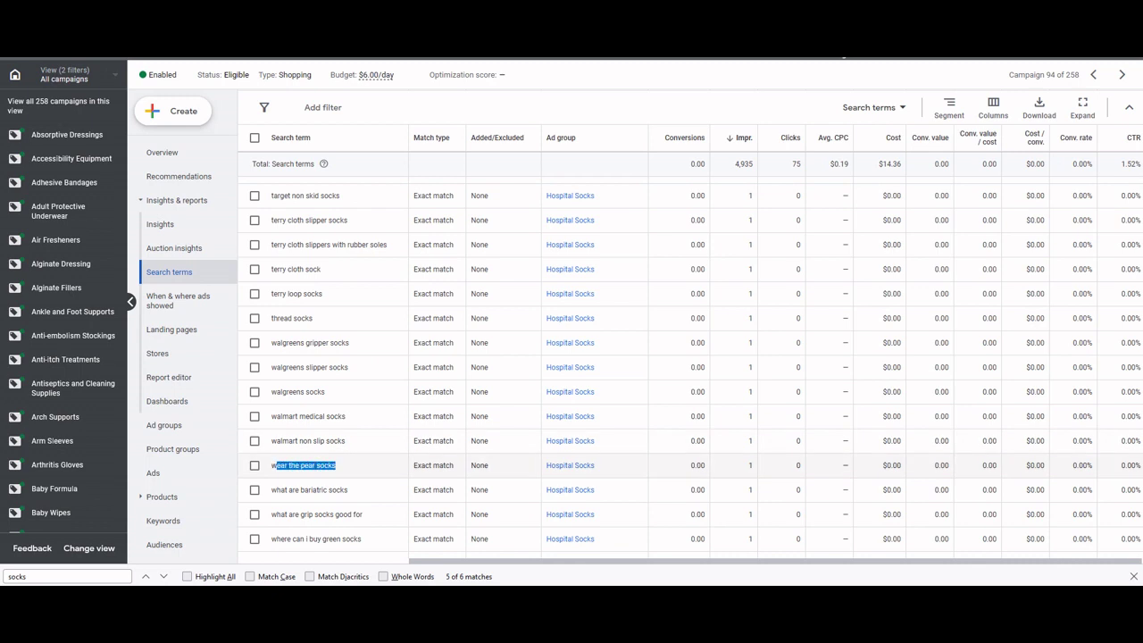
pyautogui.scroll(3, 690, 365)
pyautogui.scroll(-2, 690, 365)
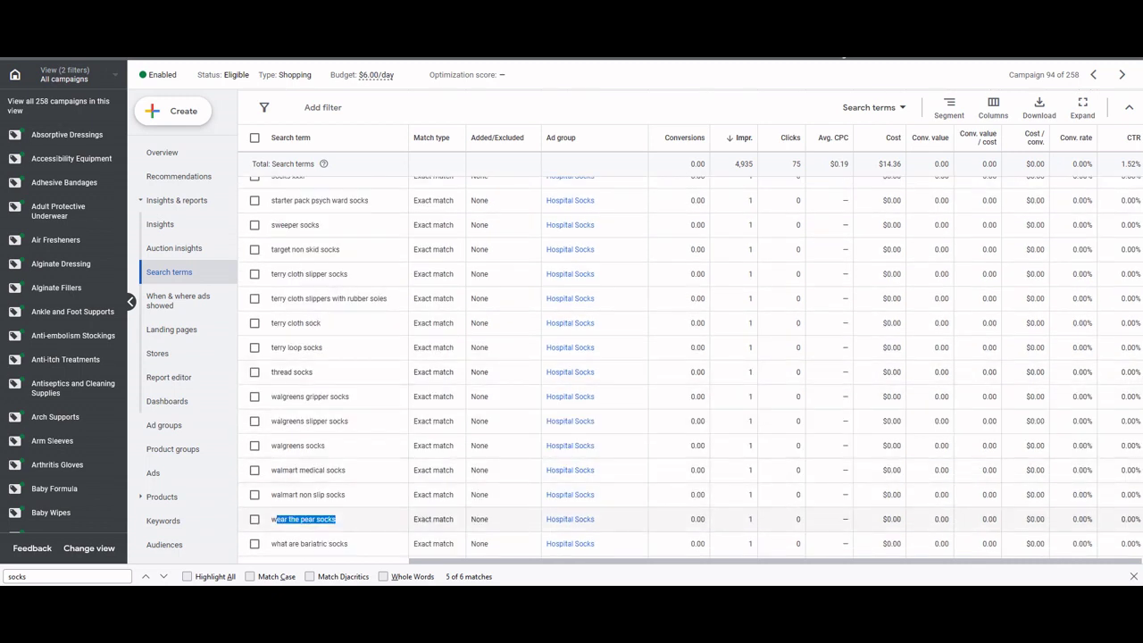
pyautogui.doubleClick(309, 518)
pyautogui.click(309, 519)
pyautogui.moveTo(301, 519); pyautogui.dragTo(312, 519)
pyautogui.click(309, 519)
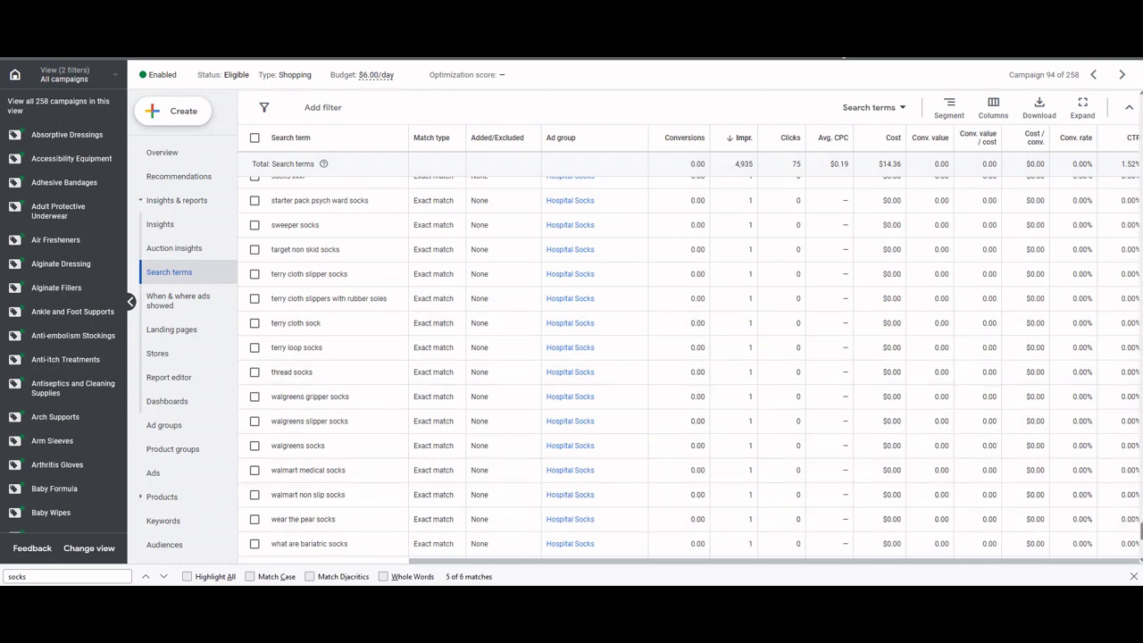
# Review the highest-impression search terms from the start of the report, highlighting "halyard socks" as a brand term.
pyautogui.scroll(15, 625, 346)
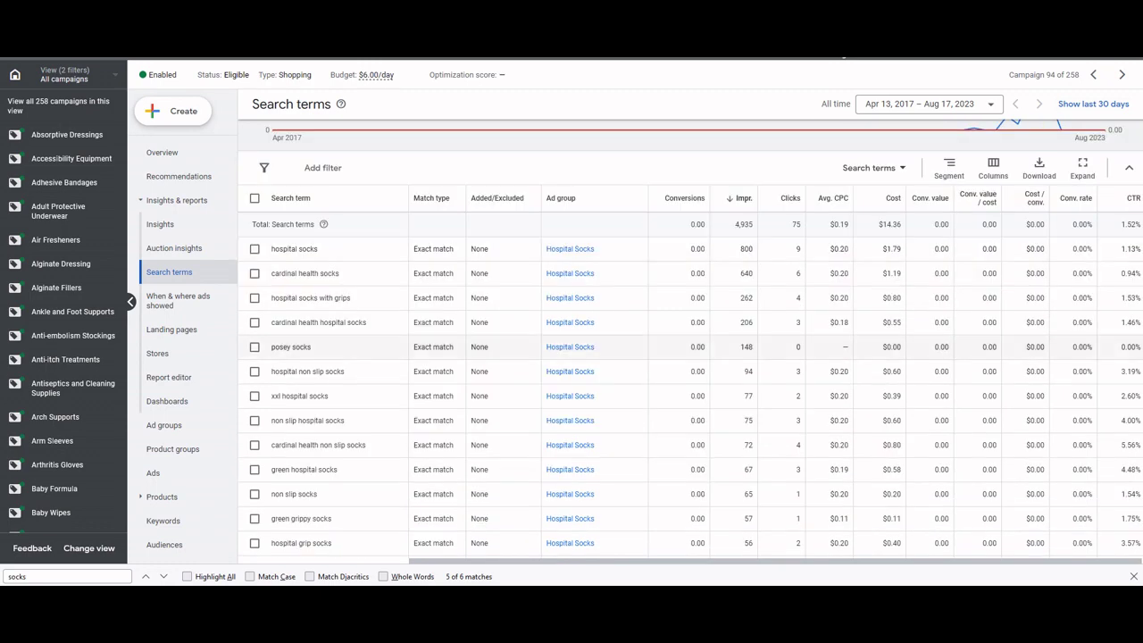
pyautogui.scroll(-1, 357, 267)
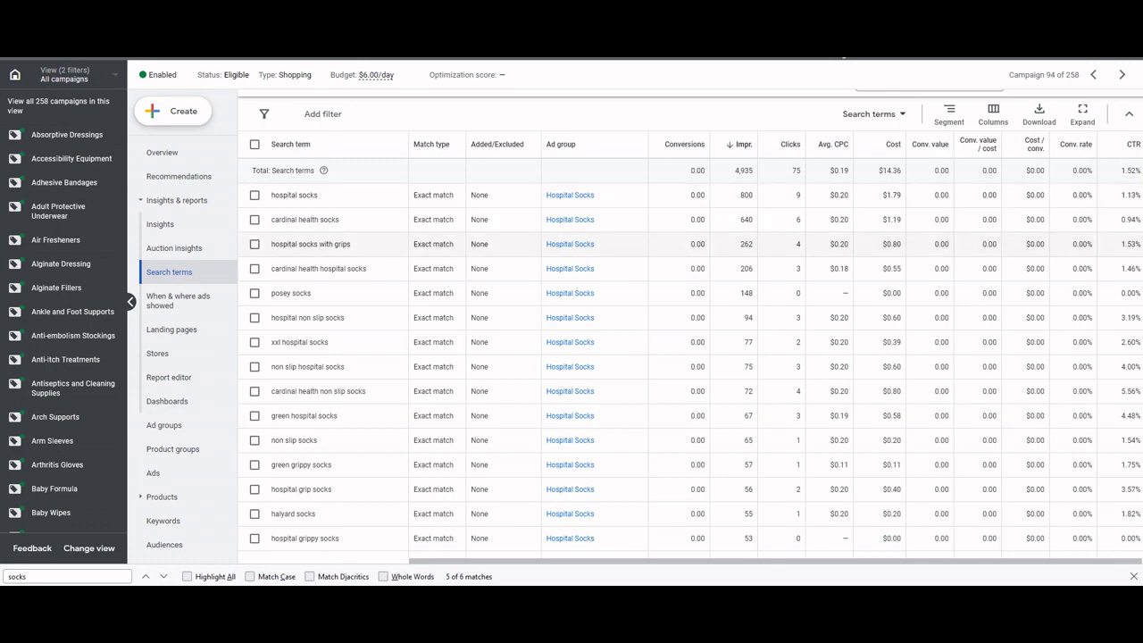
pyautogui.scroll(-1, 357, 214)
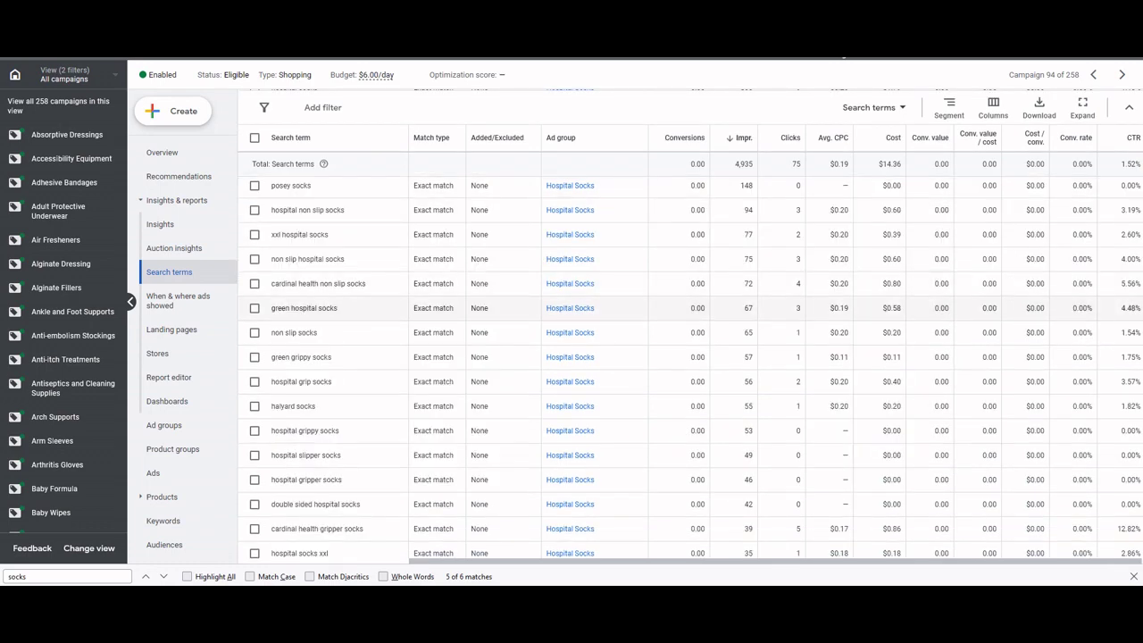
pyautogui.scroll(-2, 357, 279)
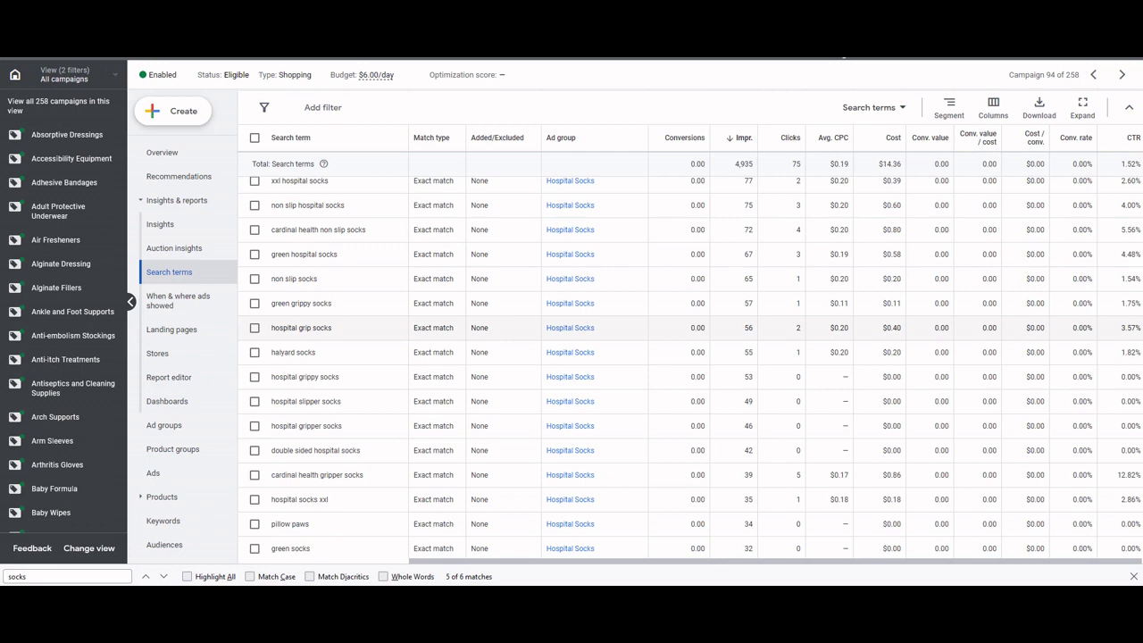
pyautogui.moveTo(316, 351); pyautogui.dragTo(270, 352)
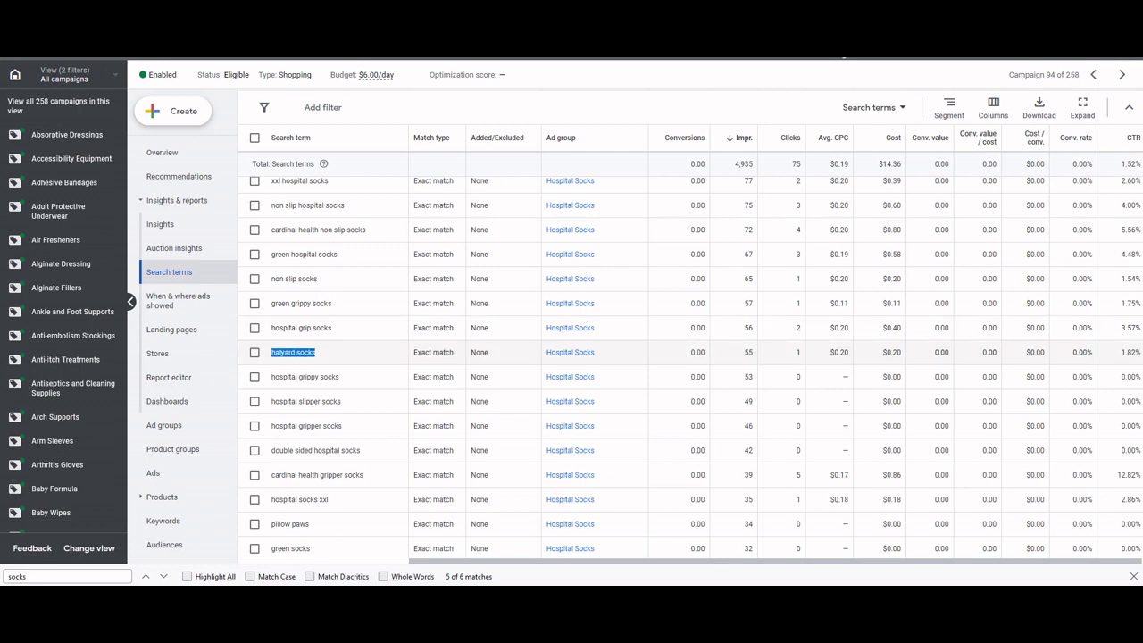
pyautogui.scroll(-2, 625, 366)
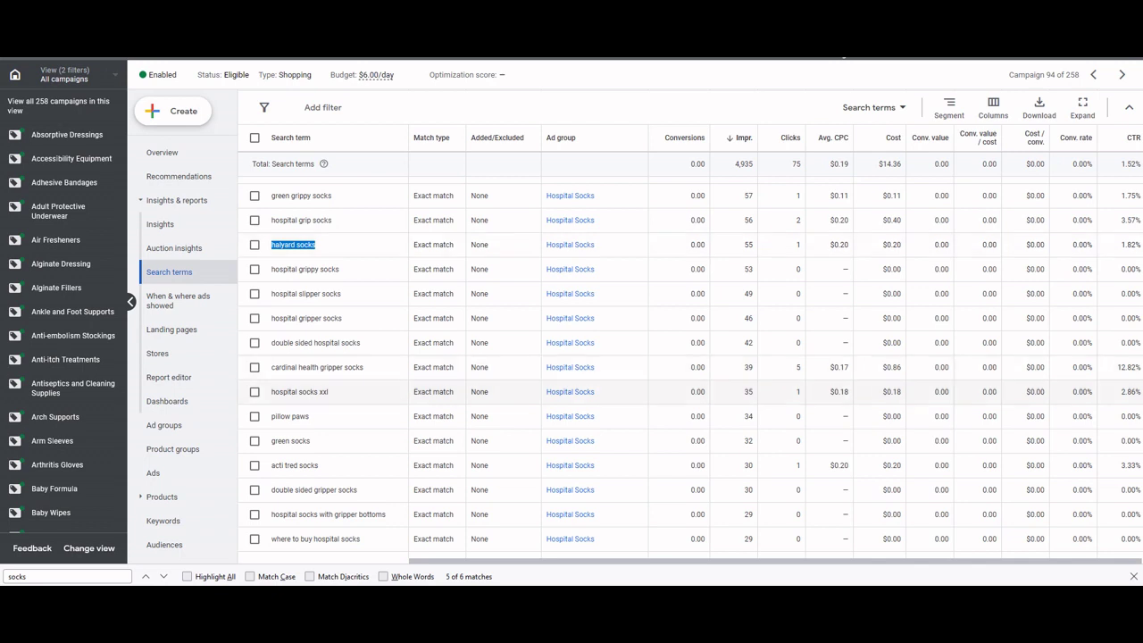
pyautogui.scroll(-1, 625, 357)
pyautogui.scroll(-1, 625, 366)
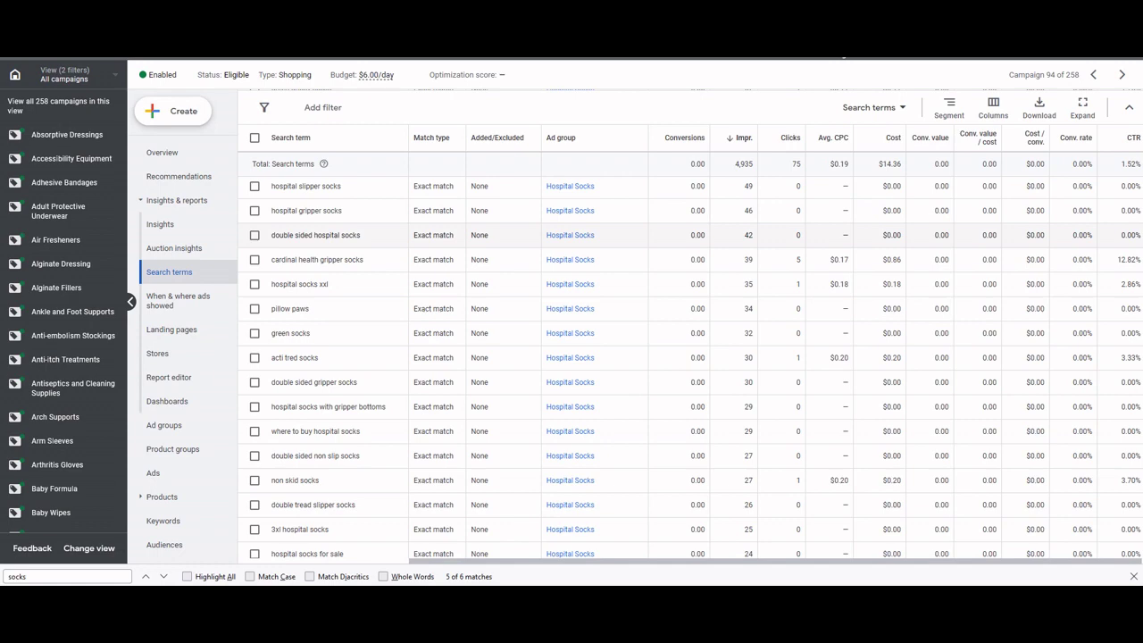
pyautogui.scroll(-2, 625, 366)
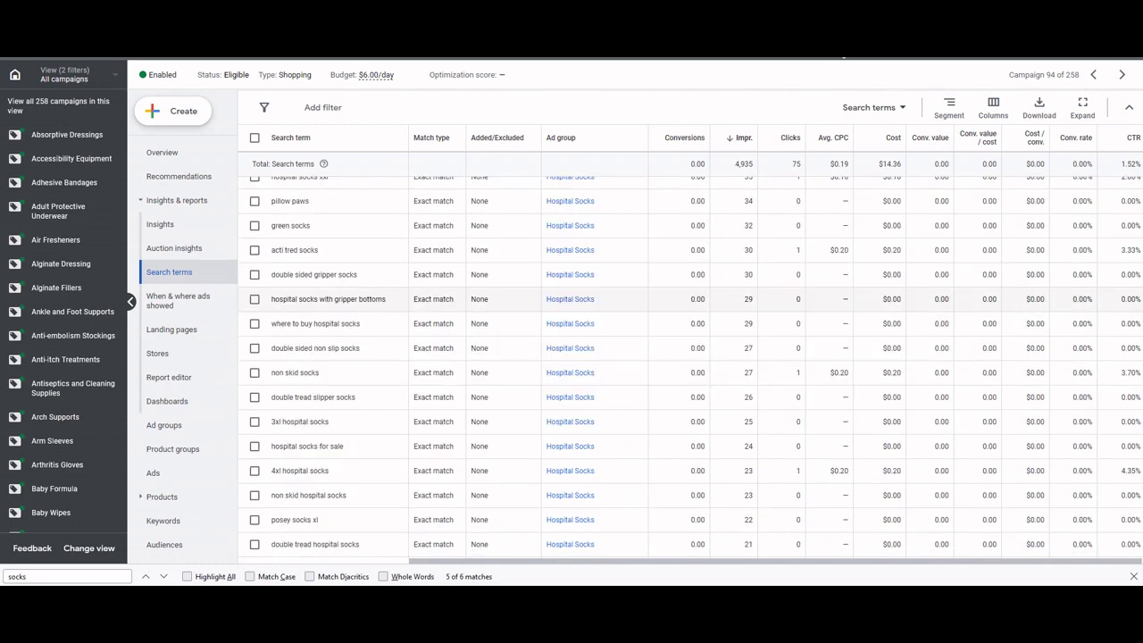
pyautogui.scroll(-1, 625, 366)
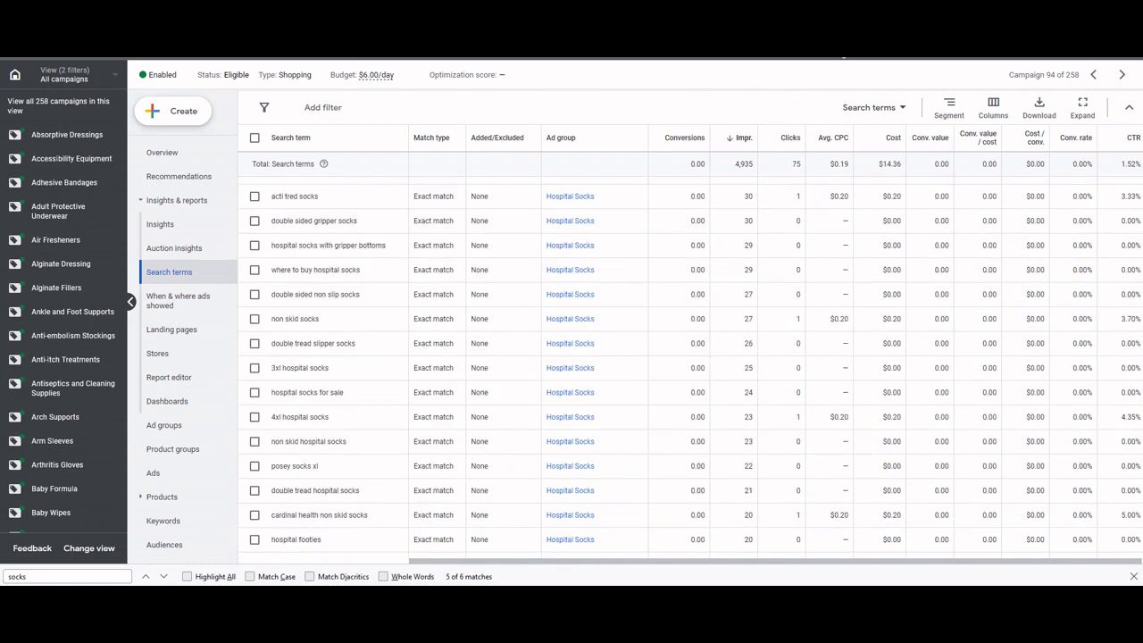
pyautogui.scroll(-1, 624, 295)
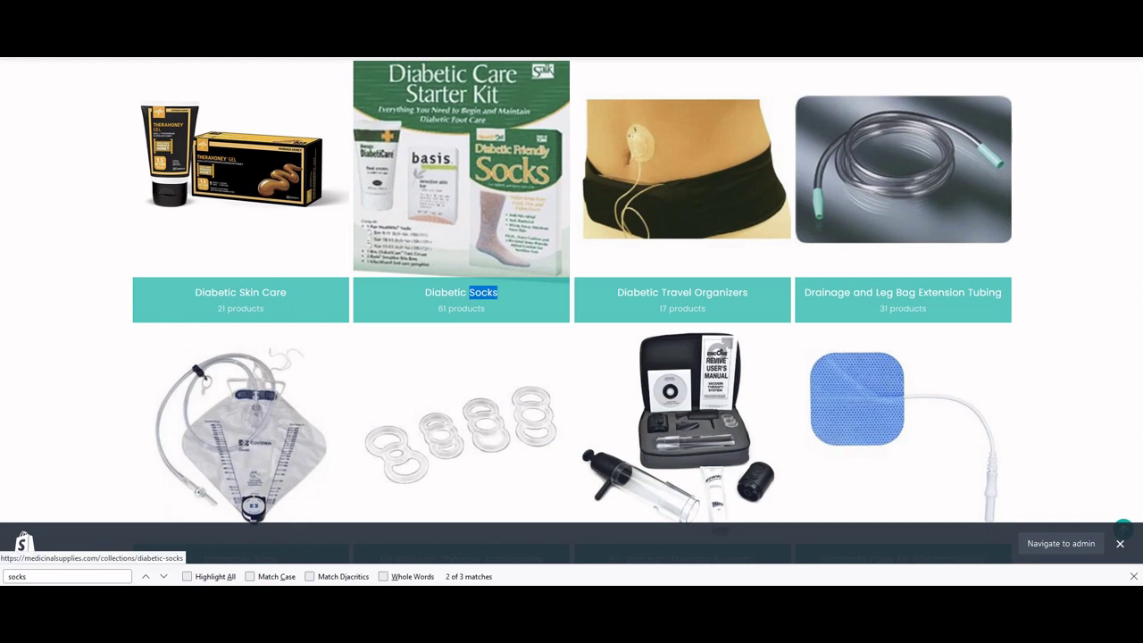
# Switch to the store's Collections page, find the next match for "Socks", and open the Hospital Socks collection.
pyautogui.hotkey('ctrl', 'f')
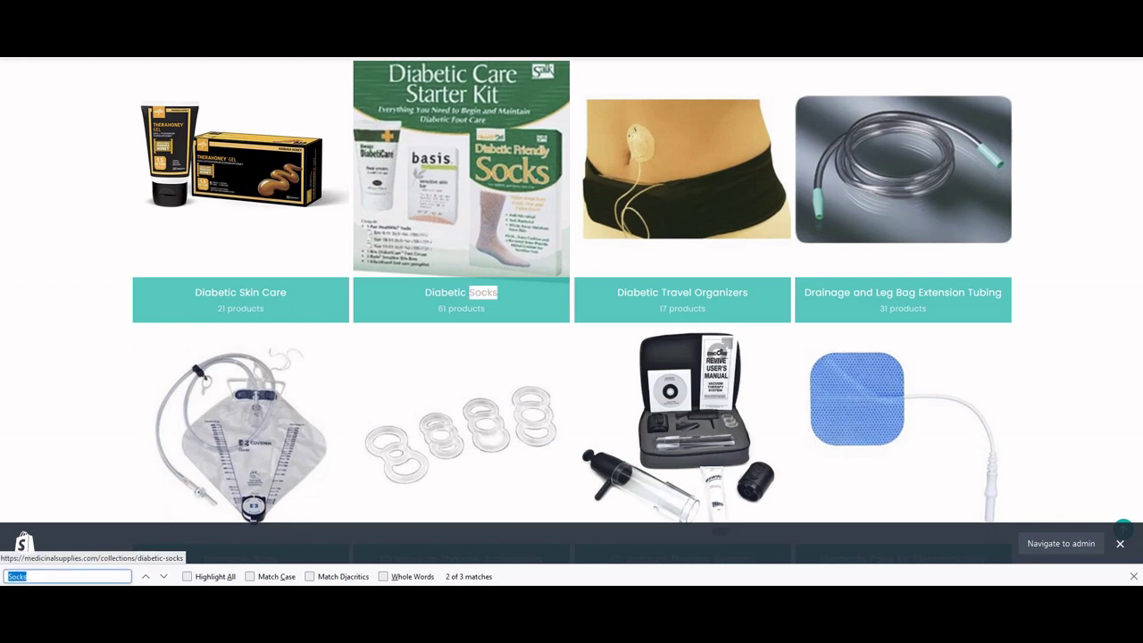
pyautogui.press('Return')
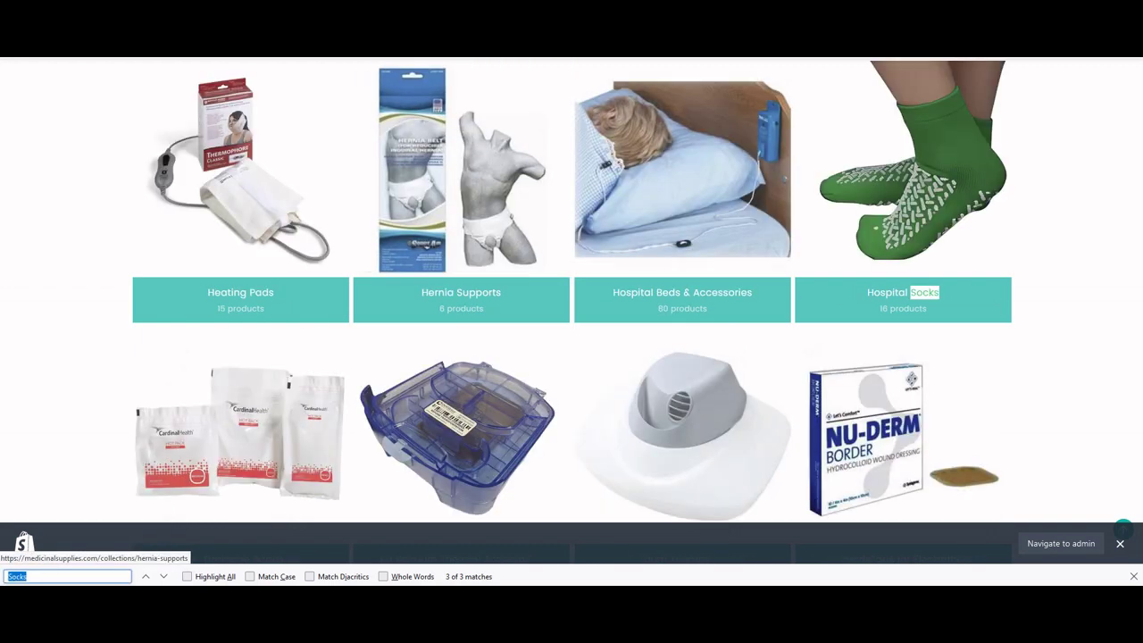
pyautogui.click(901, 292)
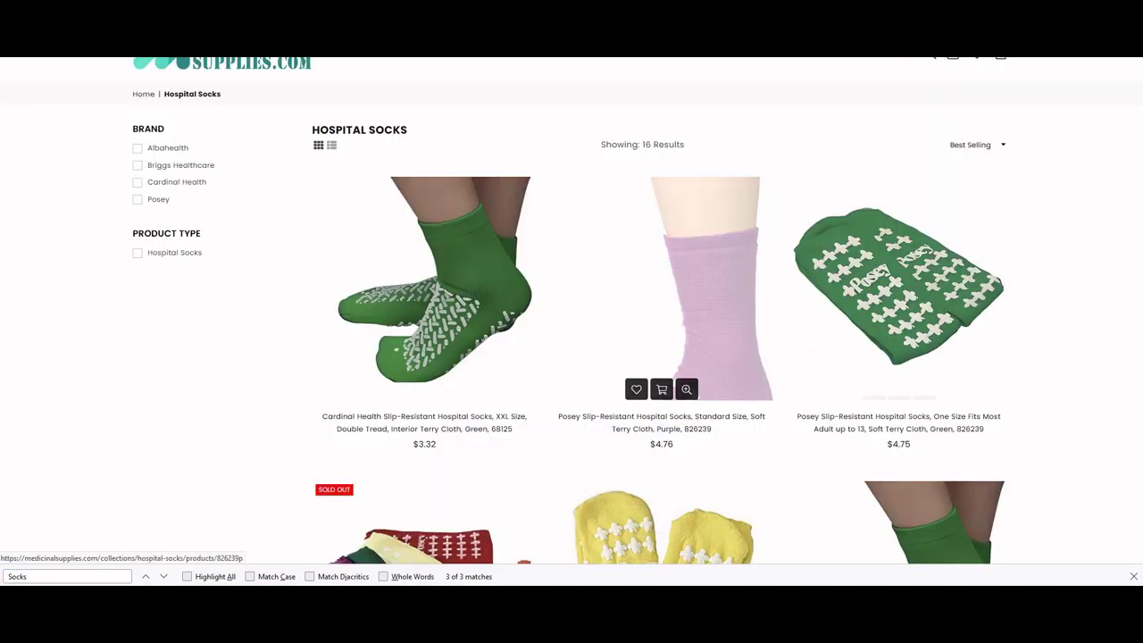
# Look through the products in the Hospital Socks collection to see which brands and types are sold.
pyautogui.scroll(-3, 424, 295)
pyautogui.scroll(-2, 424, 295)
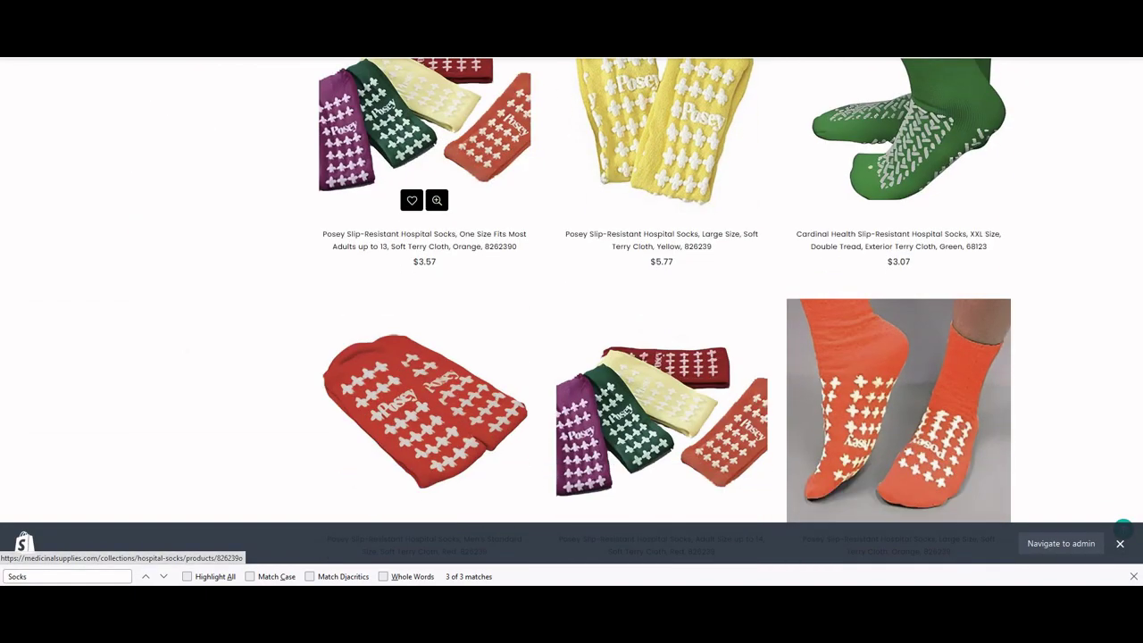
pyautogui.scroll(5, 424, 295)
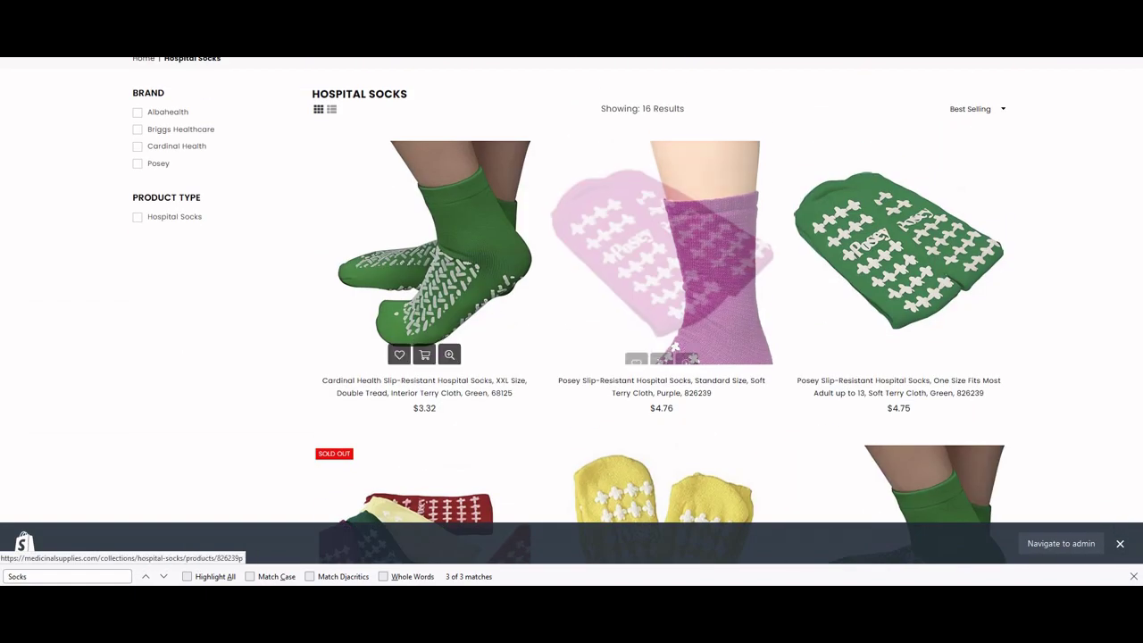
pyautogui.scroll(-1, 661, 268)
pyautogui.scroll(-1, 661, 268)
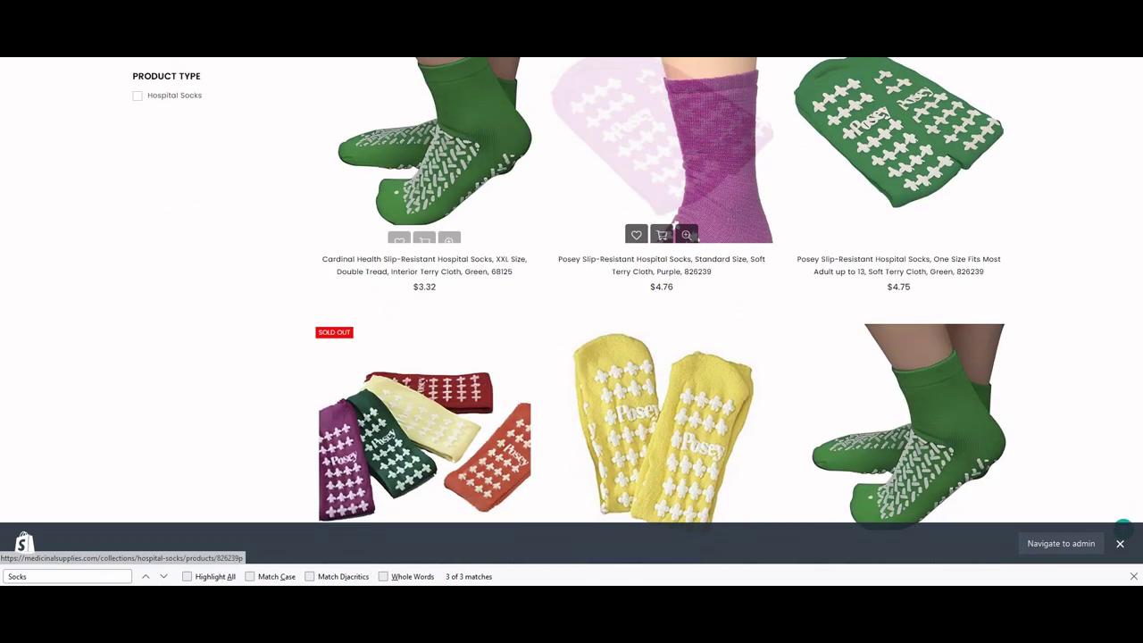
# Return to Google Ads and open the Ad groups page of the Hospital Socks campaign.
pyautogui.hotkey('ctrl', 'Tab')
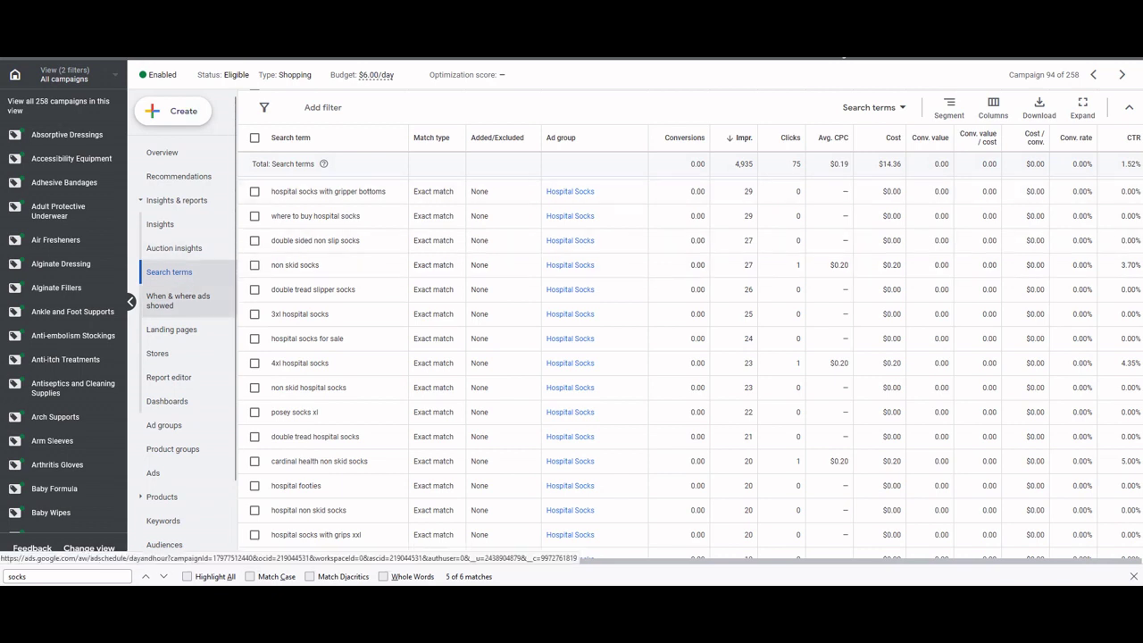
pyautogui.scroll(-1, 178, 339)
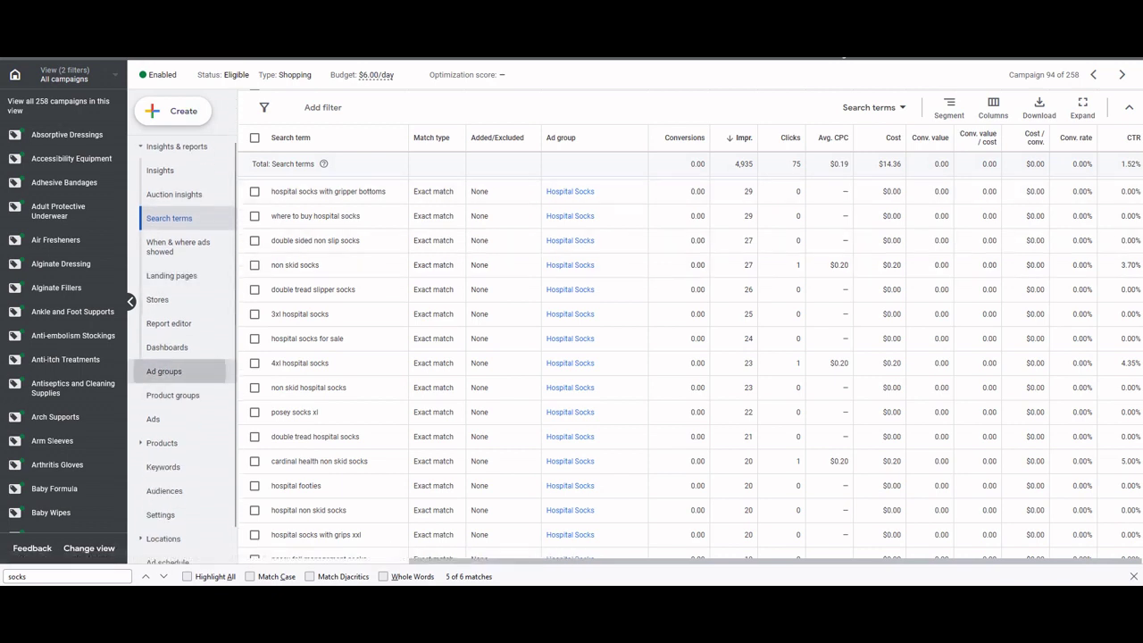
pyautogui.click(165, 371)
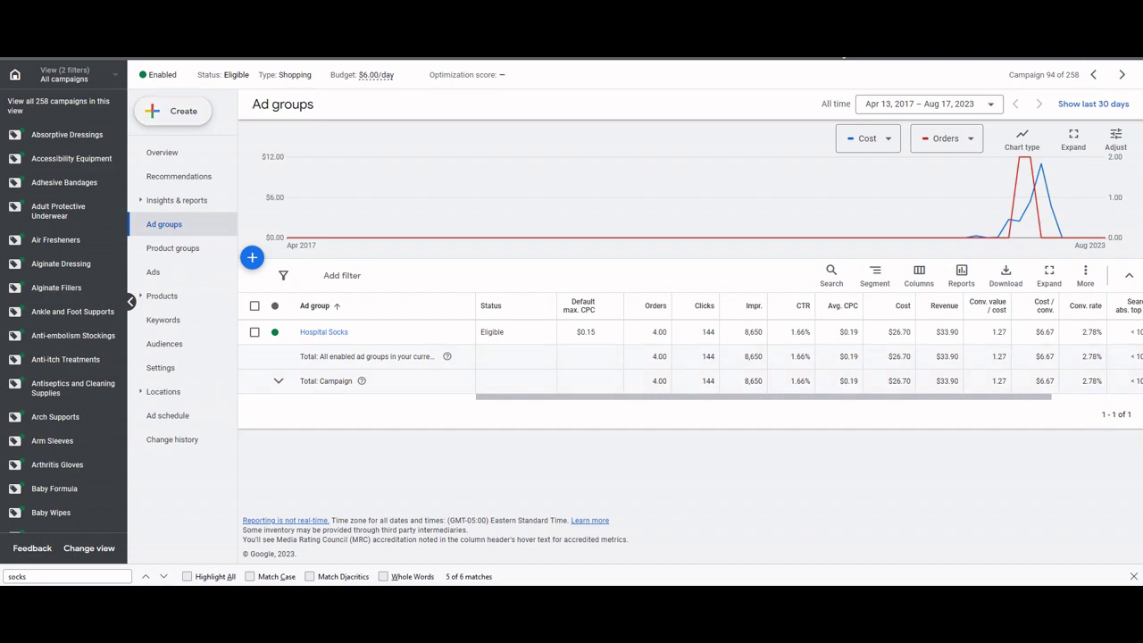
# Switch back to the store's Hospital Socks collection and highlight the brand filter names from Albahealth to Posey.
pyautogui.hotkey('ctrl', 'Tab')
pyautogui.scroll(2, 572, 295)
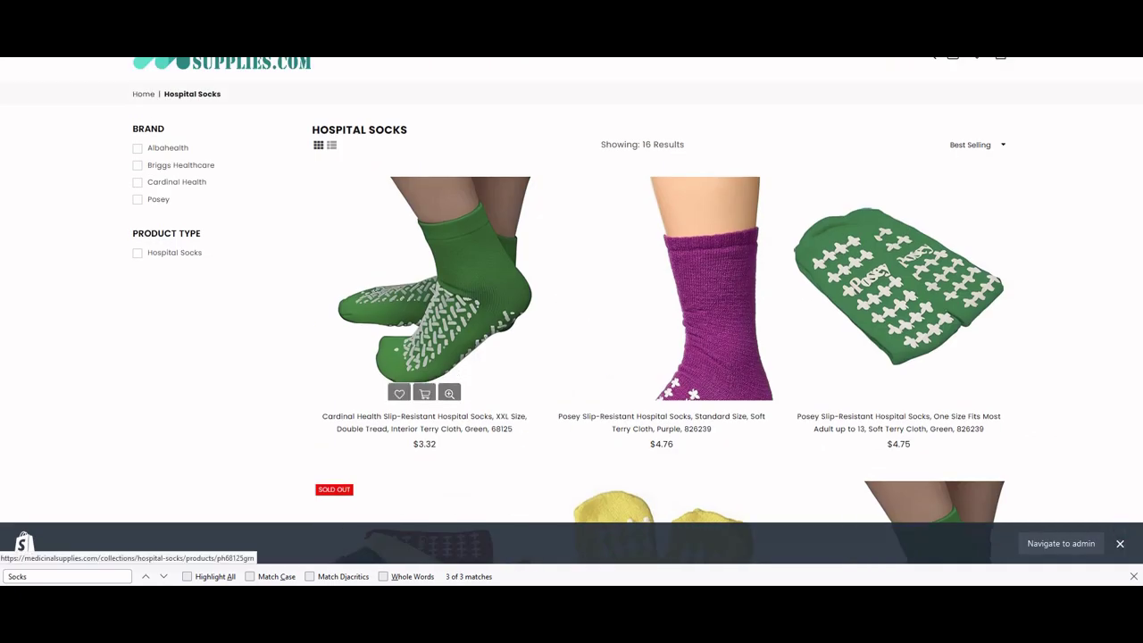
pyautogui.moveTo(170, 200); pyautogui.dragTo(146, 146)
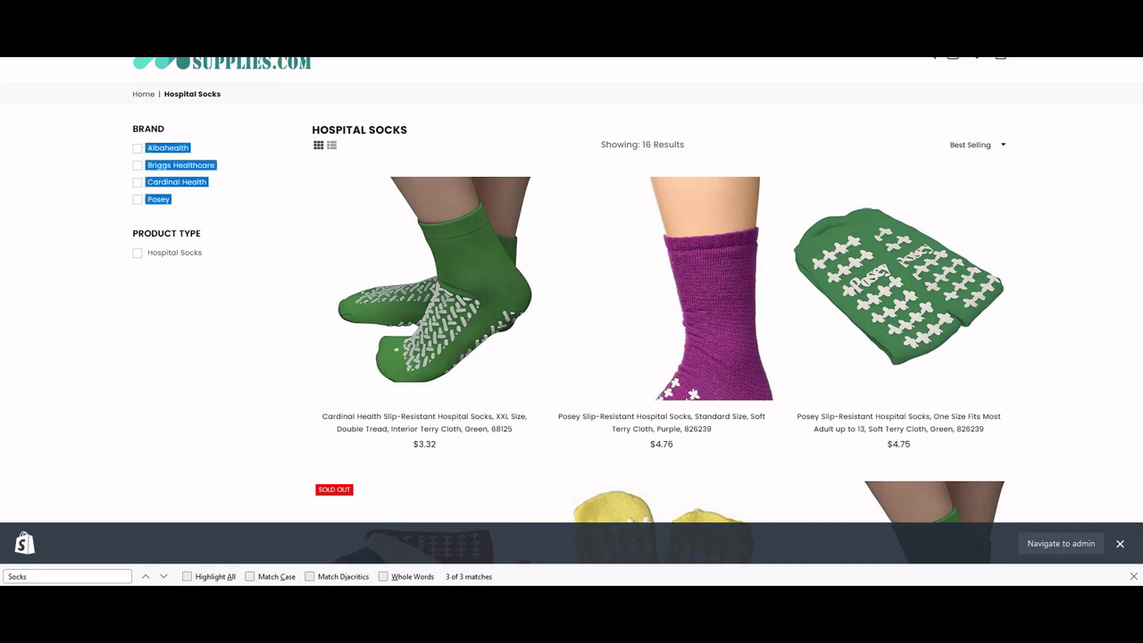